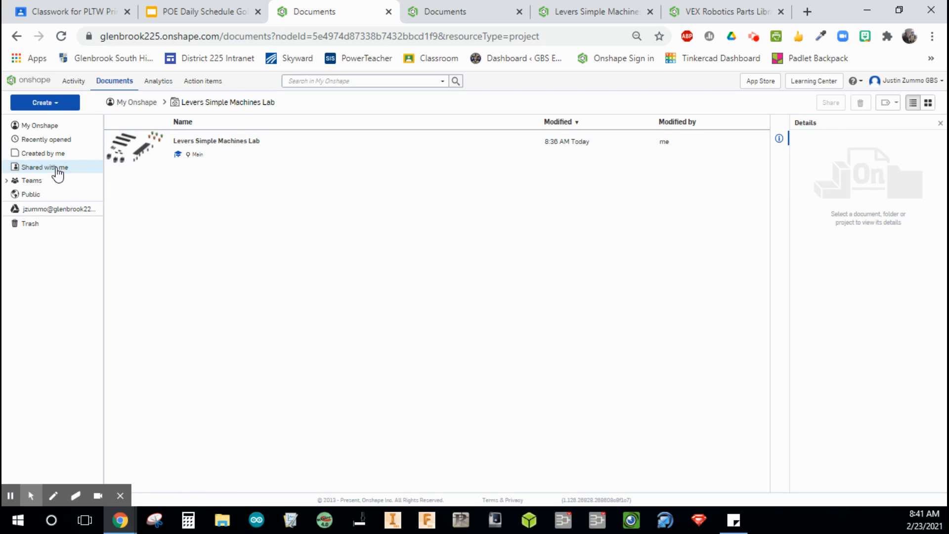
Start copying the Levers Simple Machines Lab workspace to a new document and remove " - Copy" from the proposed name.
right_click(275, 150)
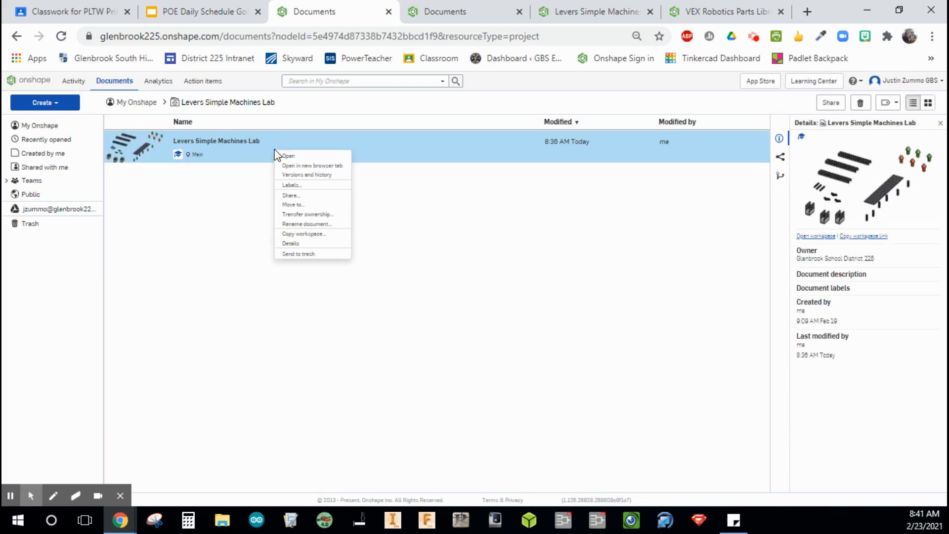
left_click(315, 235)
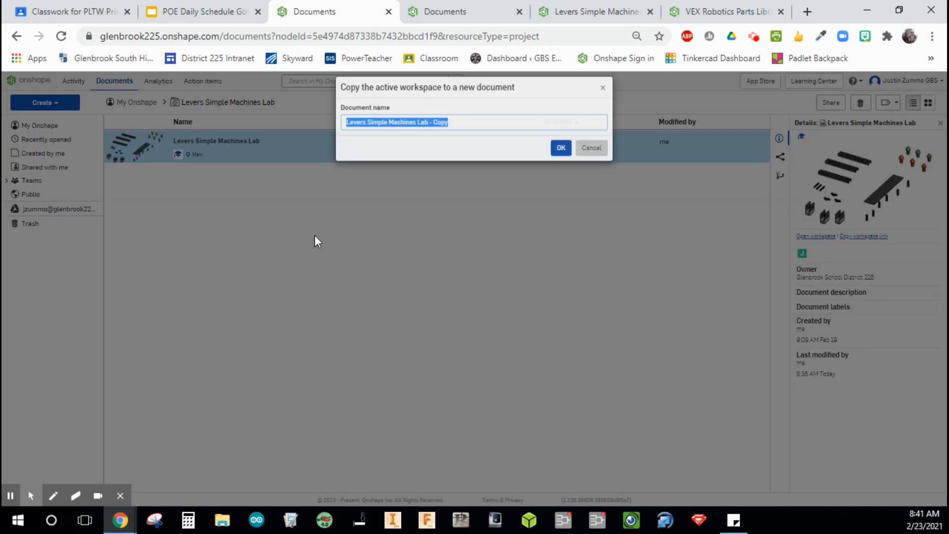
left_click(450, 132)
left_click_drag(452, 132, 430, 132)
key("BackSpace")
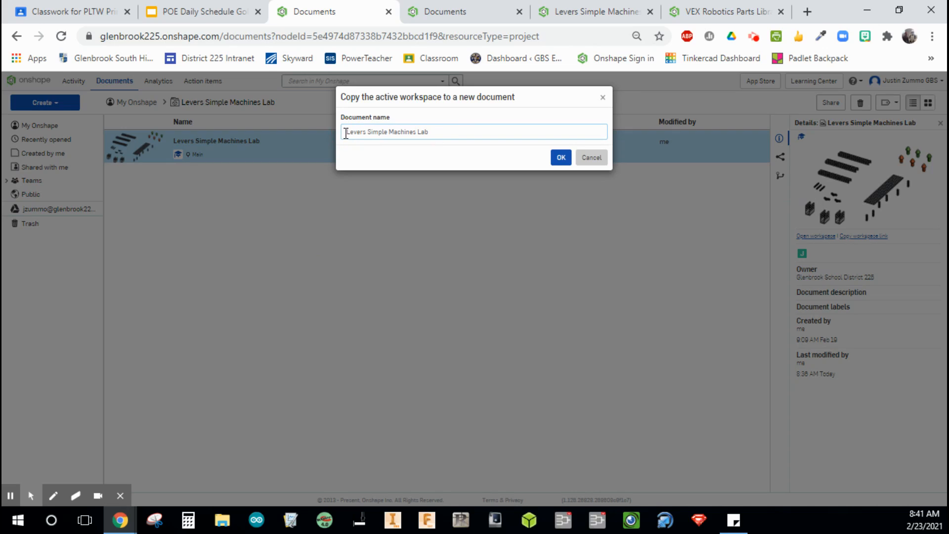
Prefix the new document name with your full name and a dash, and confirm the copy.
left_click(346, 132)
type("Justin Zumo")
key("BackSpace")
type("mo -")
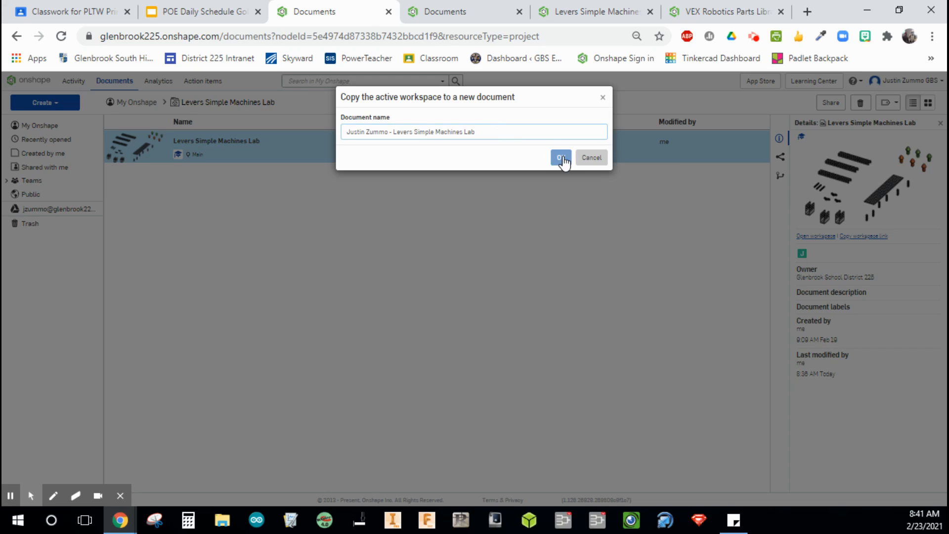
left_click(562, 156)
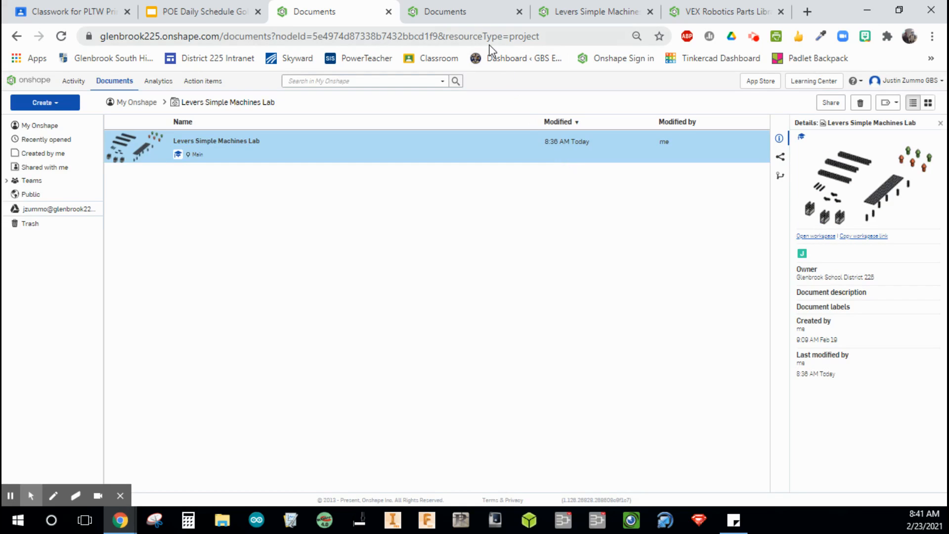
Switch to the completed VEX Robotics Parts Library example document and browse its tabs.
left_click(449, 11)
left_click(559, 14)
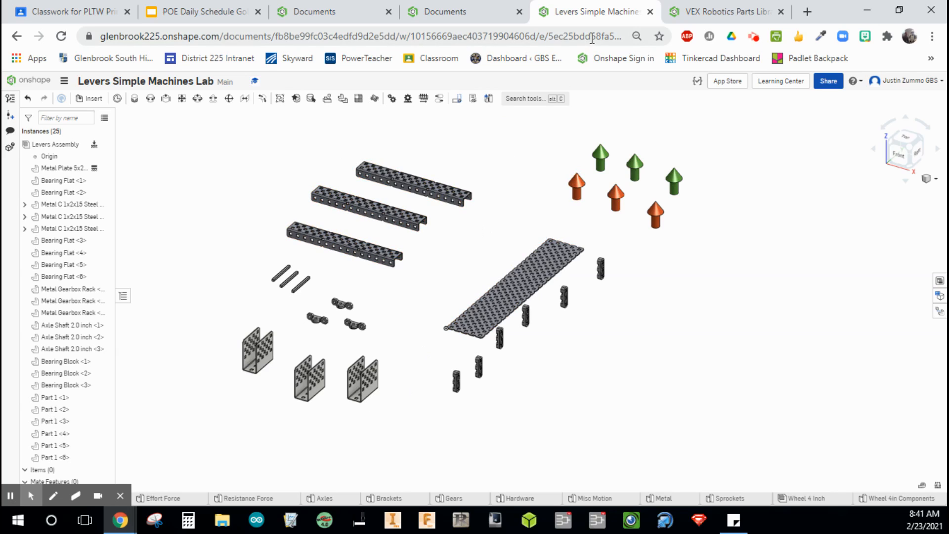
left_click(650, 12)
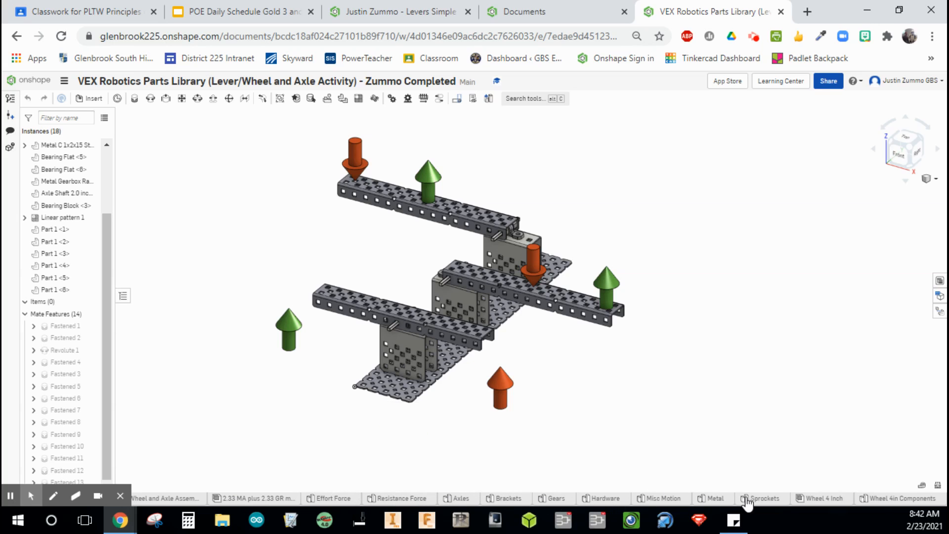
mouse_move(776, 501)
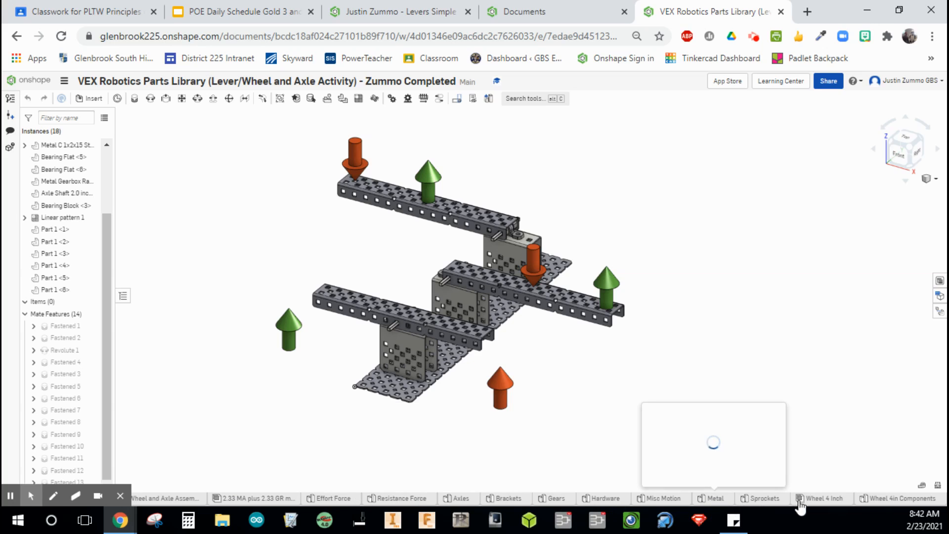
mouse_move(823, 501)
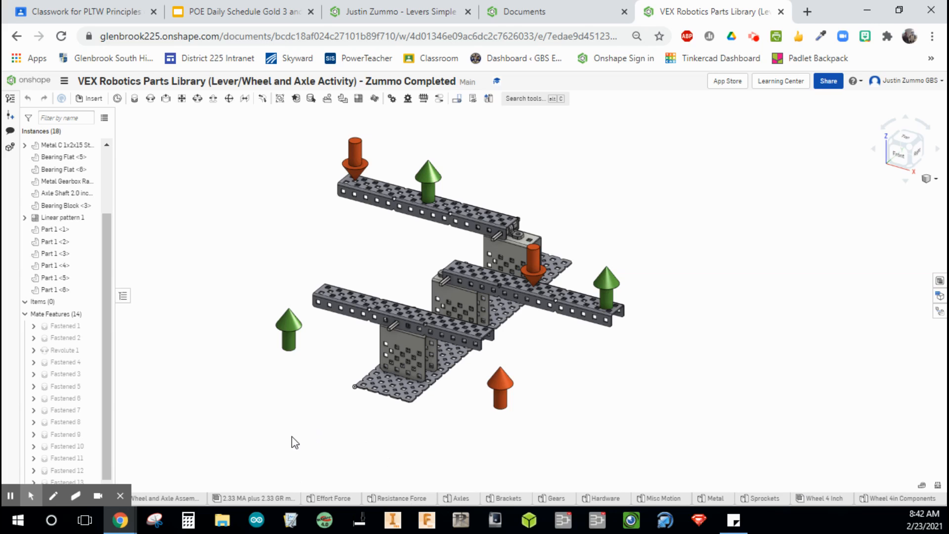
left_click(120, 496)
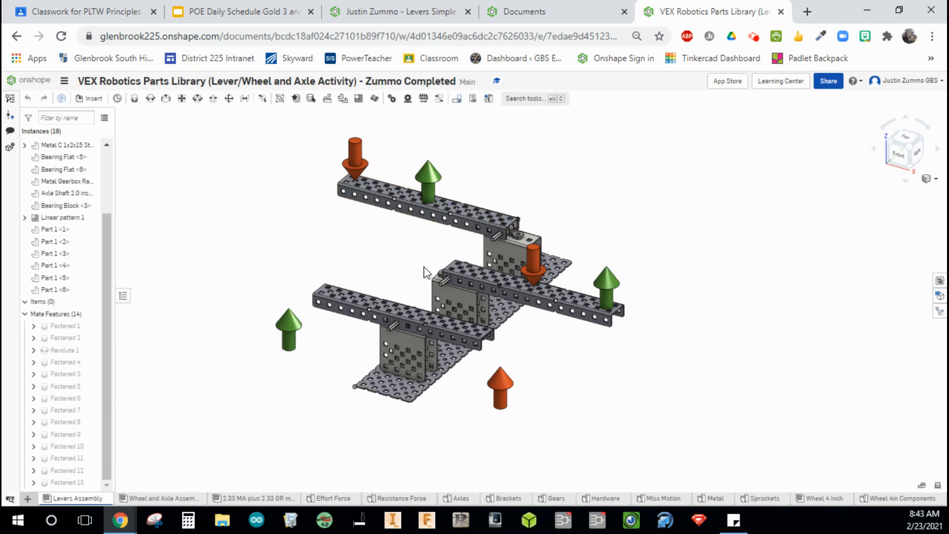
Examine the completed lever assembly's parts, its fixed metal plate and the Revolute 1 mate.
middle_click_drag(355, 255, 381, 263)
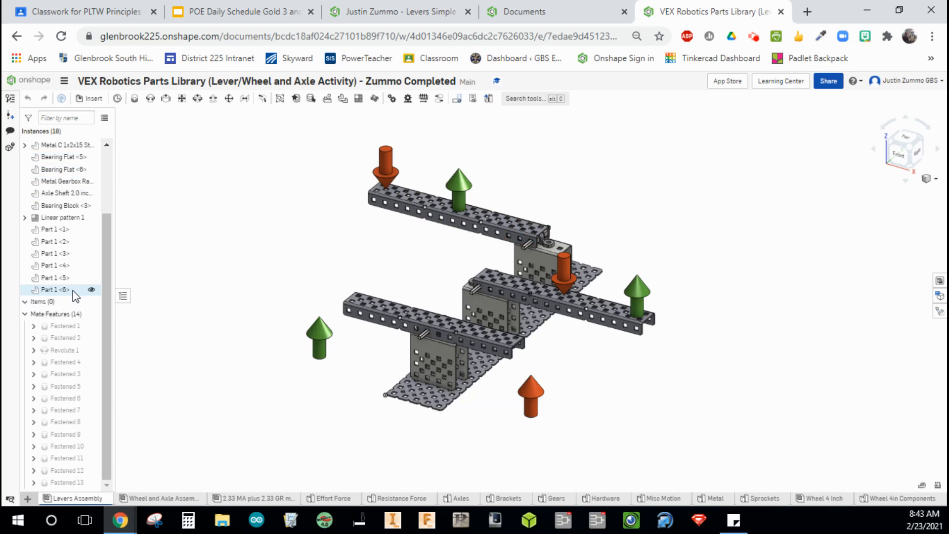
scroll(74, 291, "up", 3)
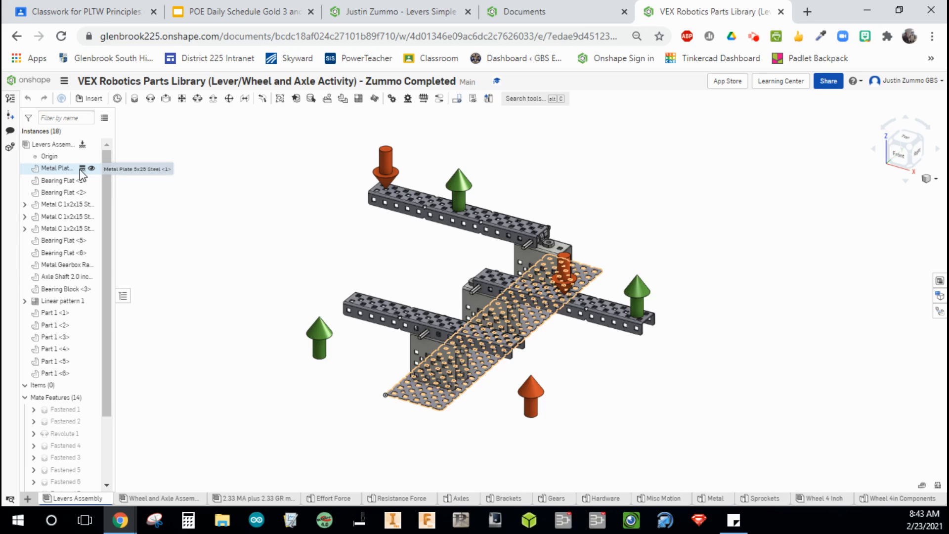
key("ctrl")
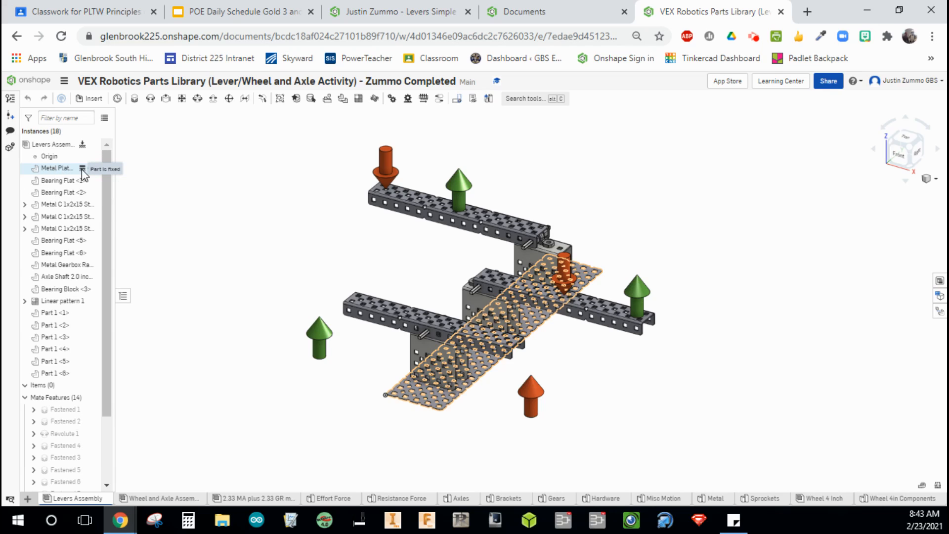
left_click(386, 393)
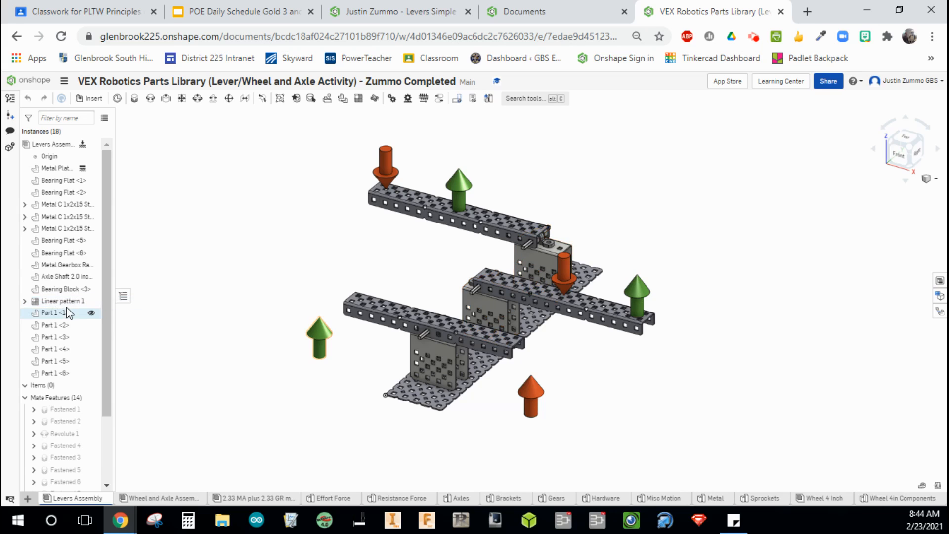
mouse_move(72, 437)
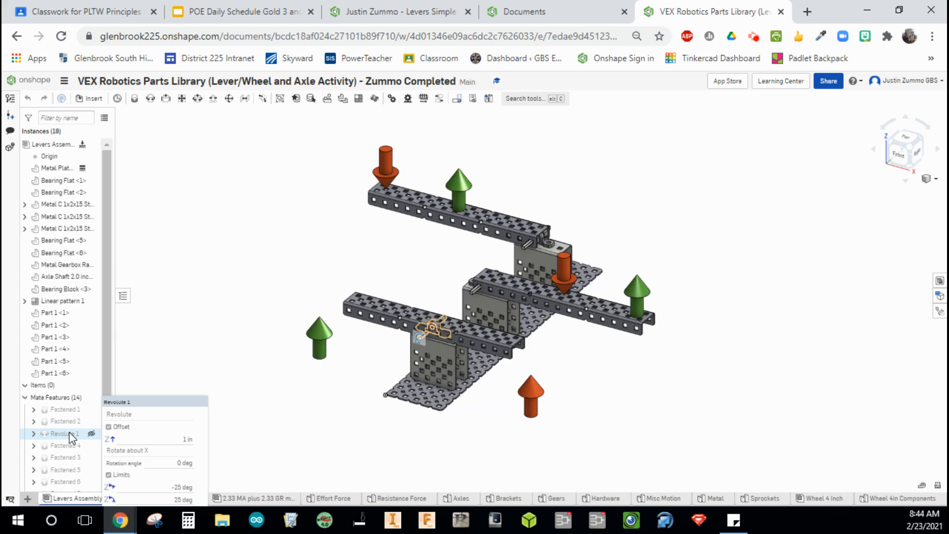
middle_click_drag(169, 365, 176, 325)
left_click_drag(103, 343, 101, 372)
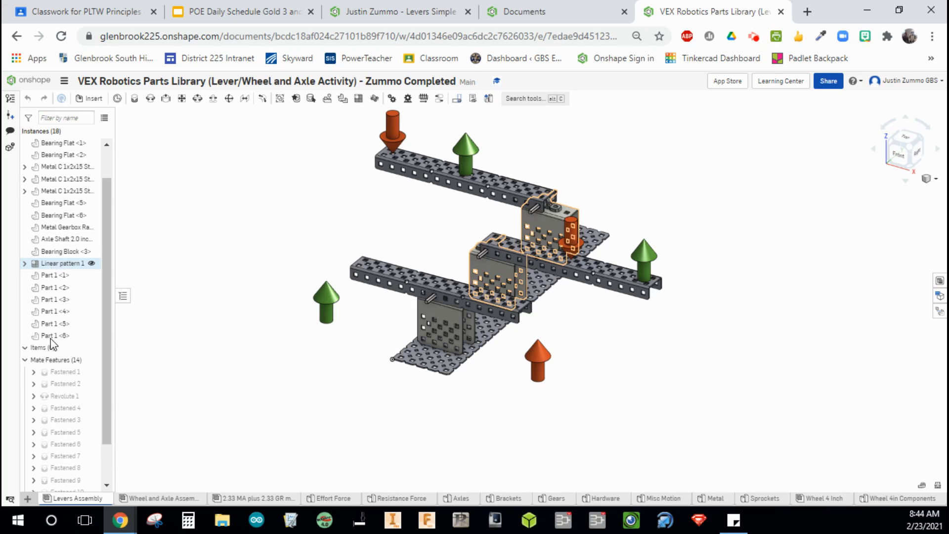
Animate the example's Revolute 1 mate, then stop the animation and close its dialog.
right_click(62, 399)
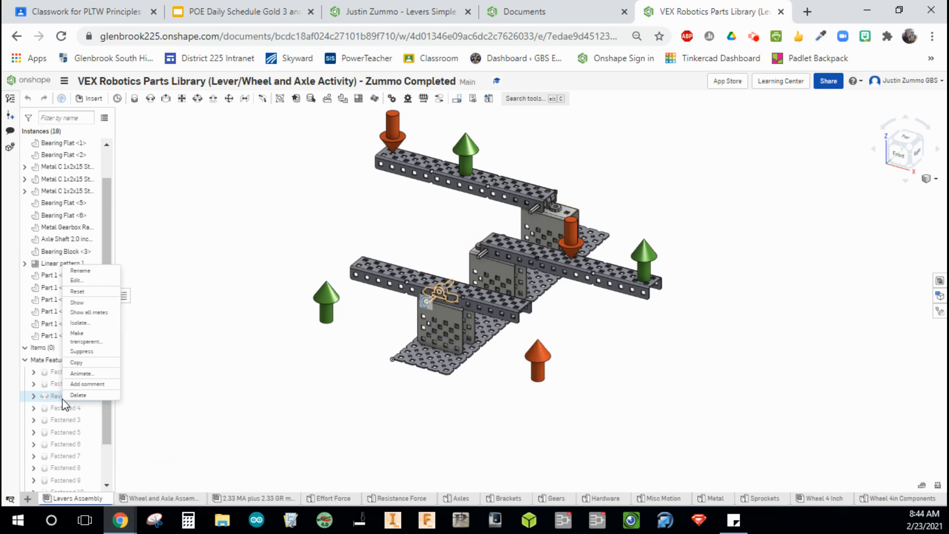
left_click(81, 374)
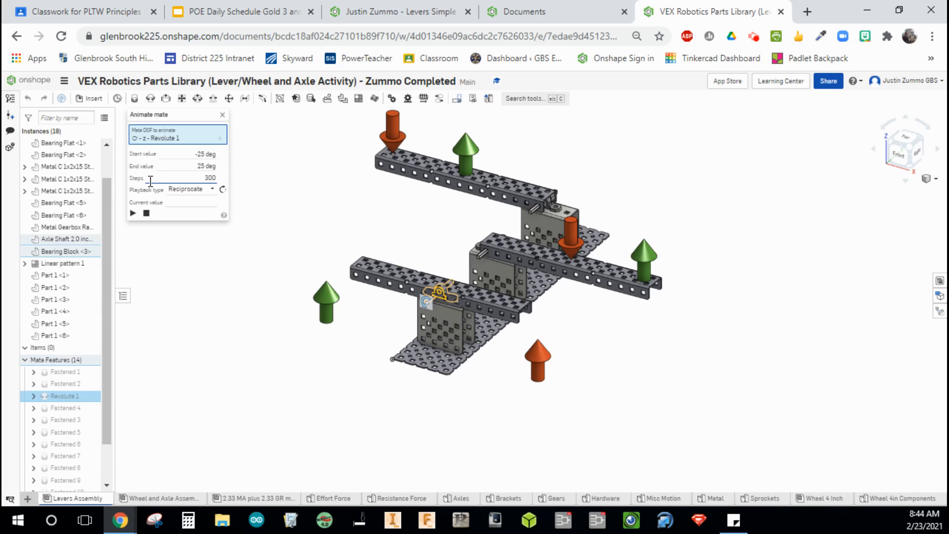
left_click(133, 214)
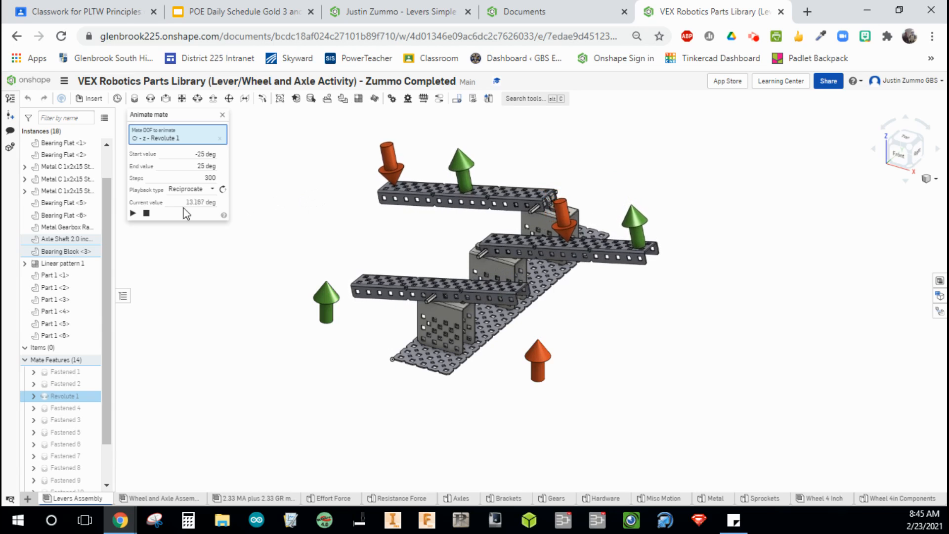
left_click(147, 213)
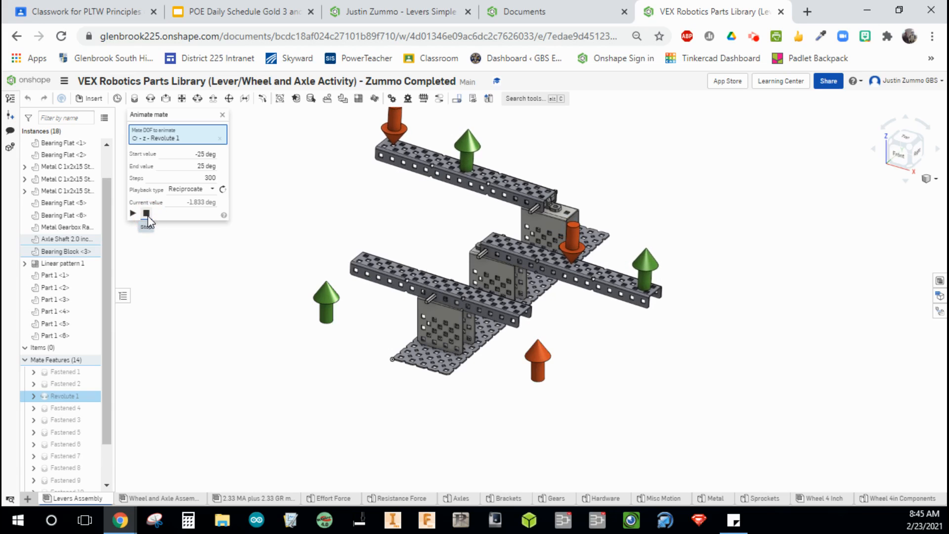
left_click(223, 115)
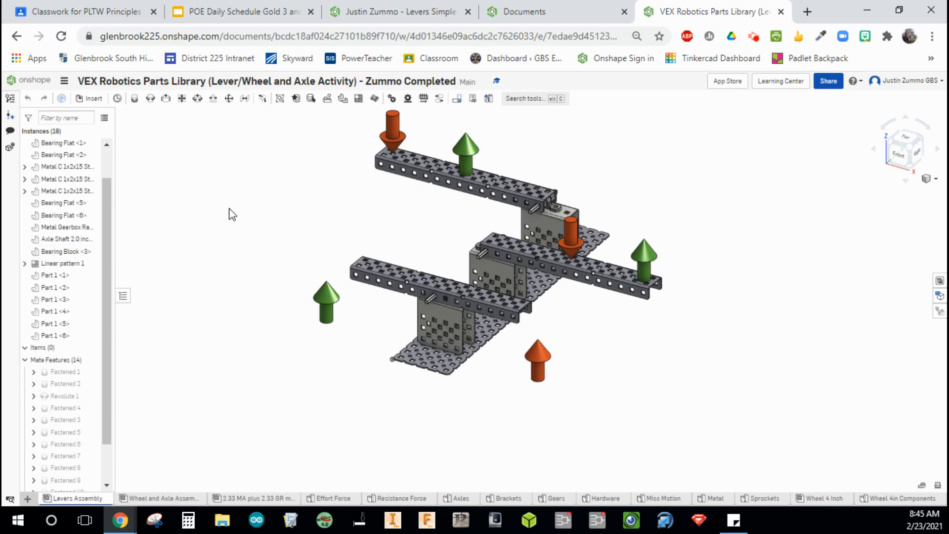
Switch to your copied lab document, browse its Brackets and Gears part studios, and open the Levers Assembly.
middle_click_drag(232, 214, 238, 236)
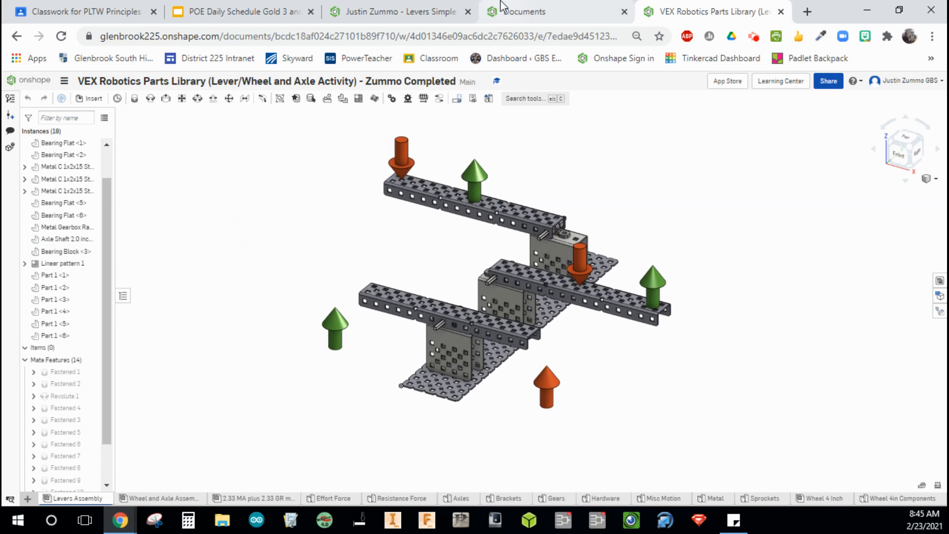
left_click(522, 13)
left_click(435, 13)
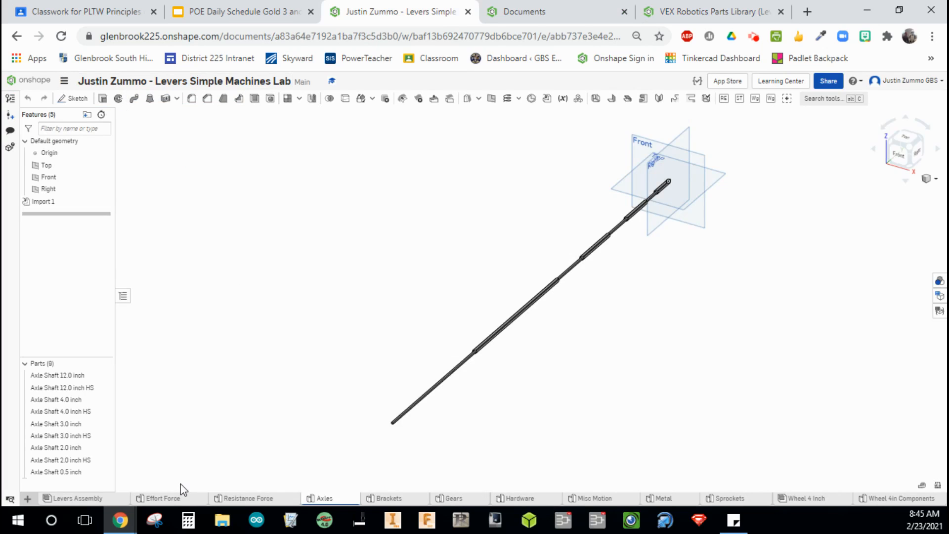
left_click(421, 500)
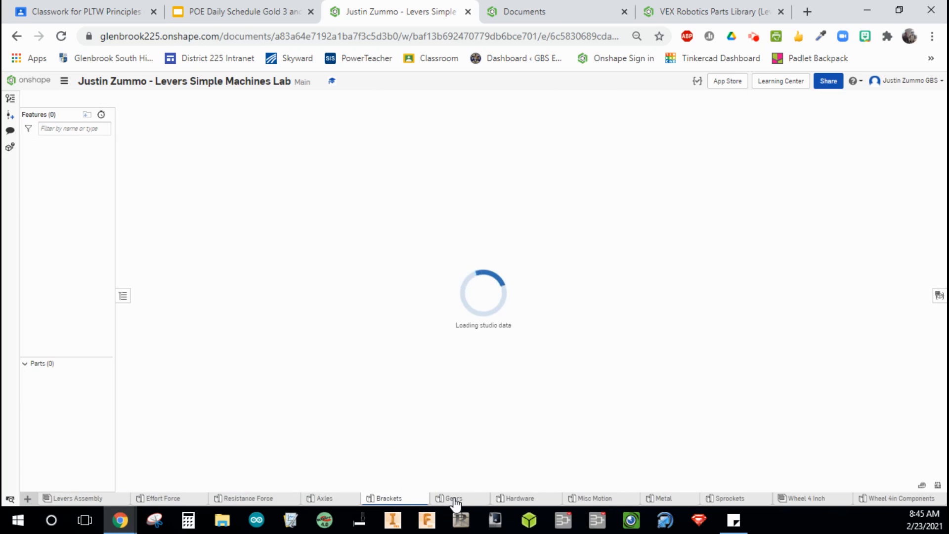
mouse_move(454, 500)
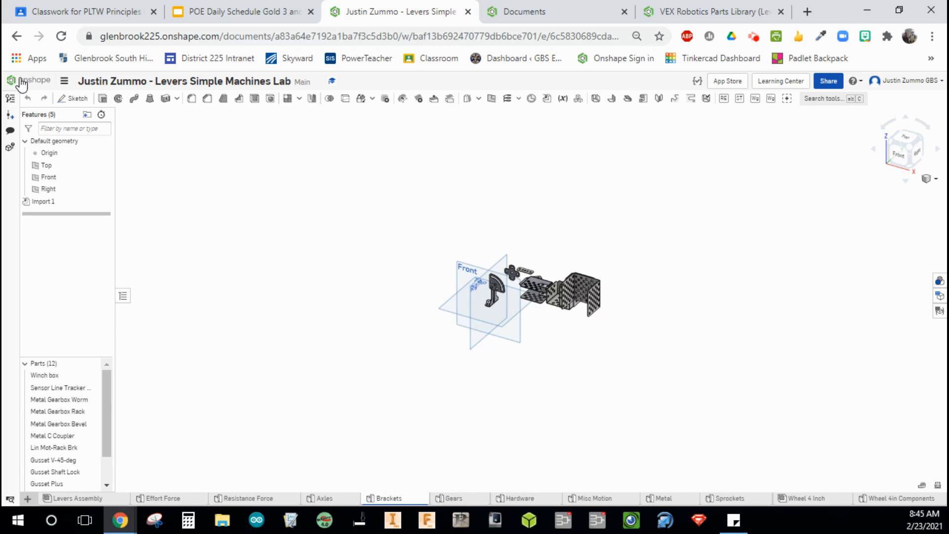
left_click(454, 498)
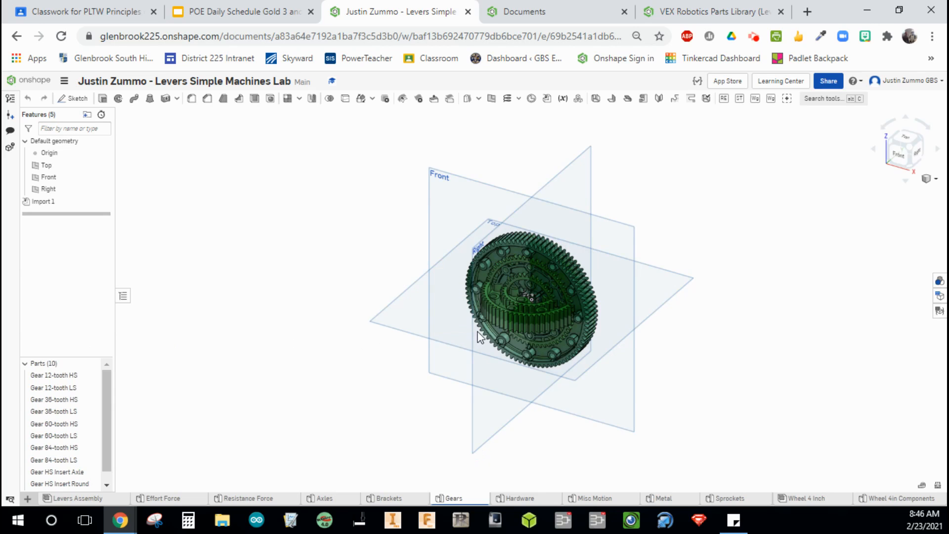
right_click_drag(710, 341, 625, 360)
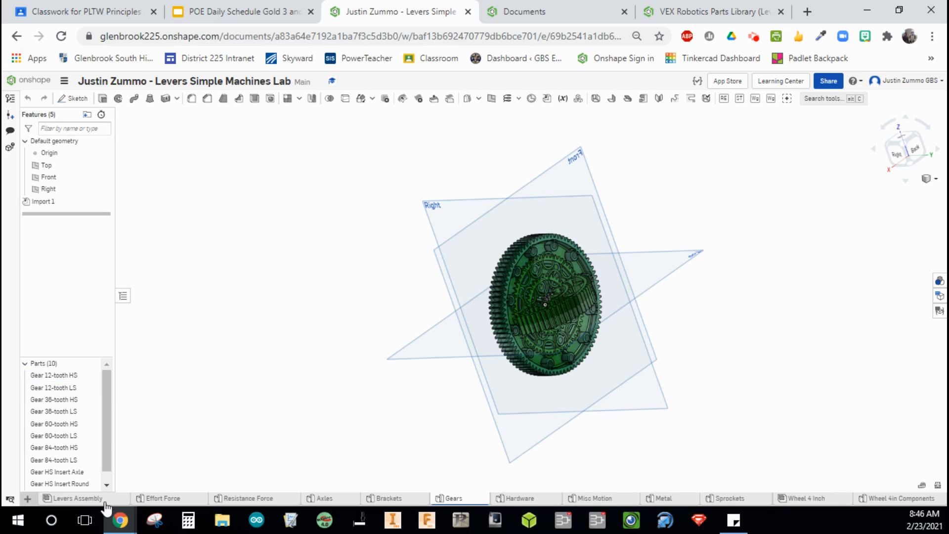
mouse_move(105, 505)
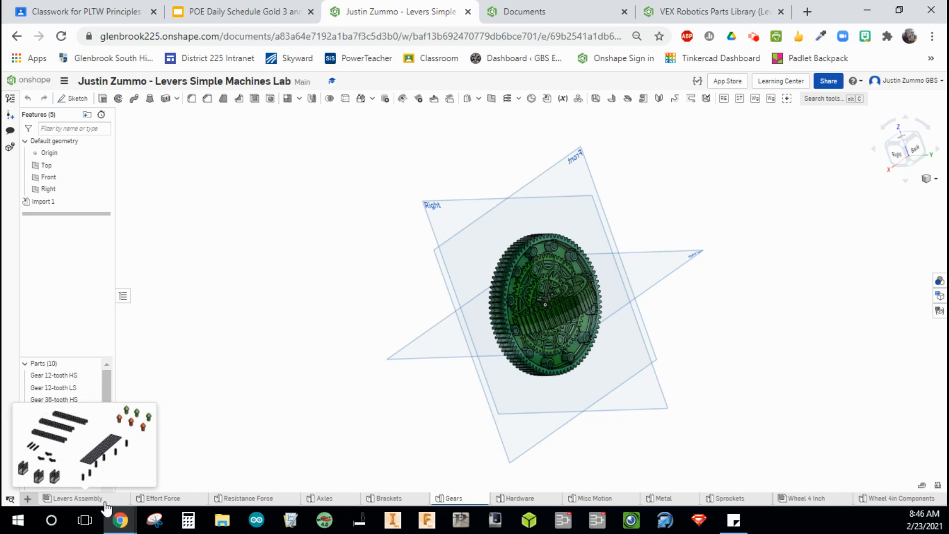
left_click(105, 499)
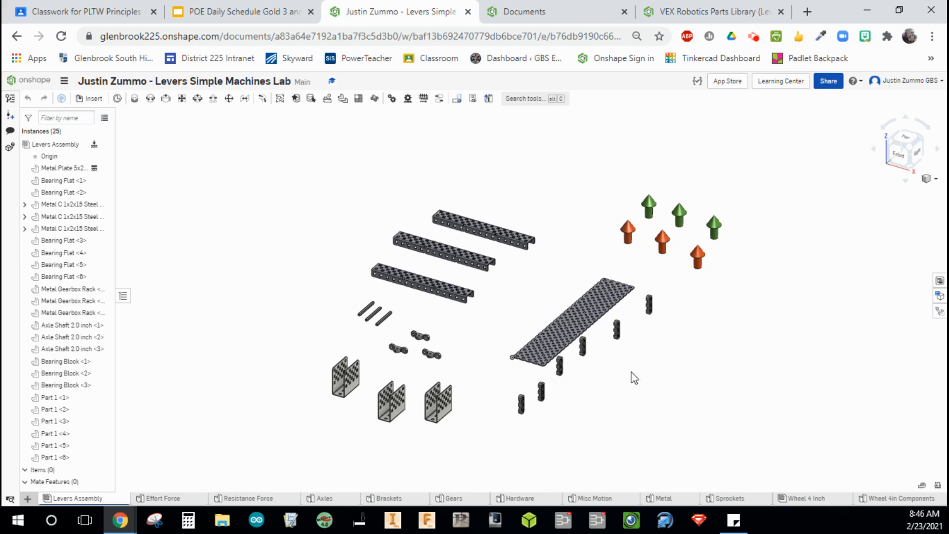
Open the Insert parts dialog and browse the Axles and Gears part studios of the current document.
left_click(91, 99)
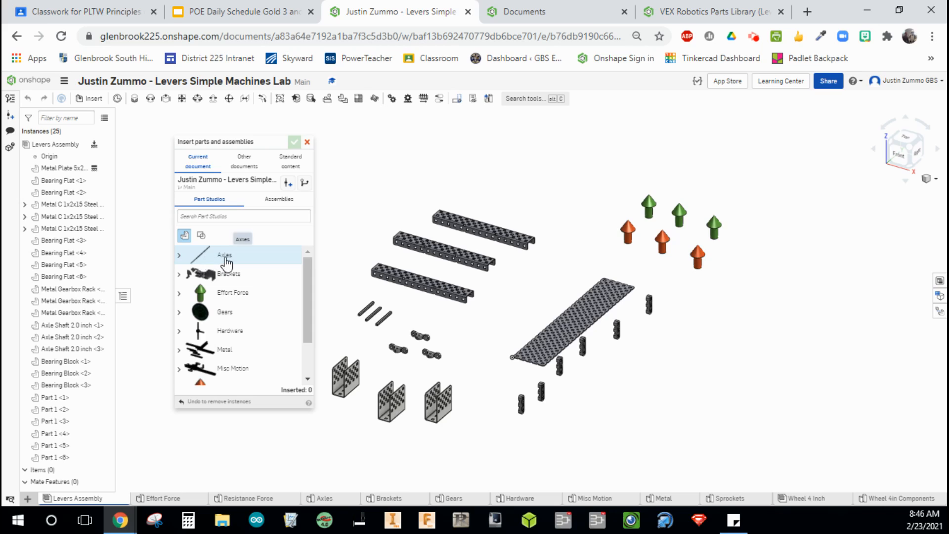
left_click(180, 255)
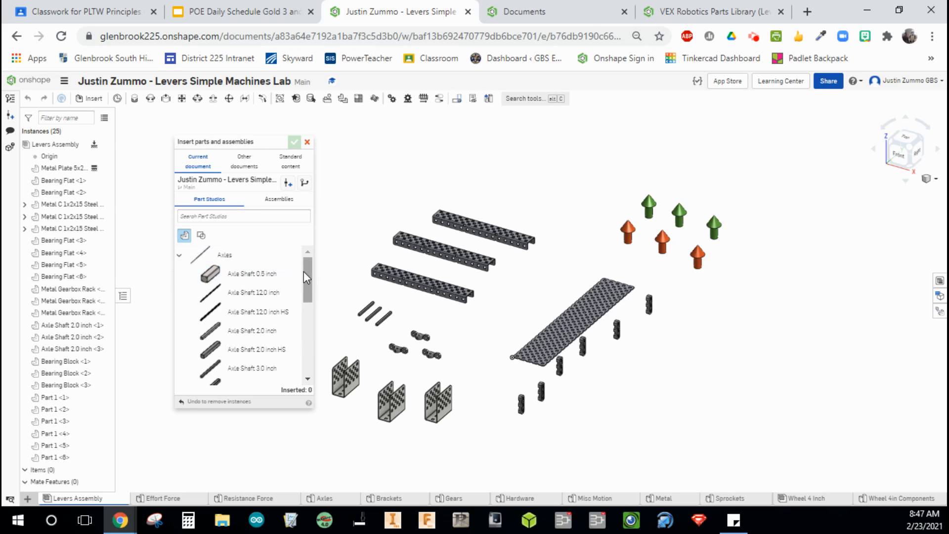
left_click_drag(303, 271, 297, 326)
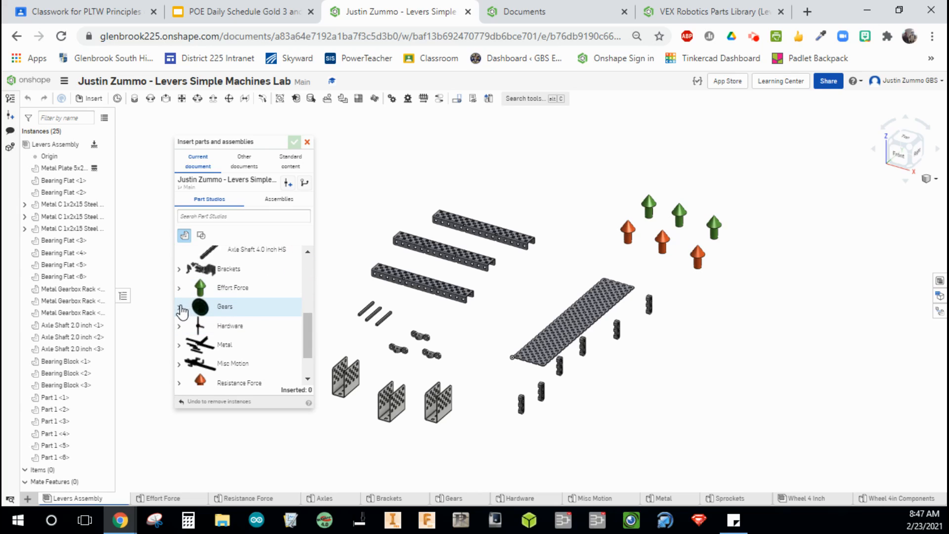
left_click(180, 308)
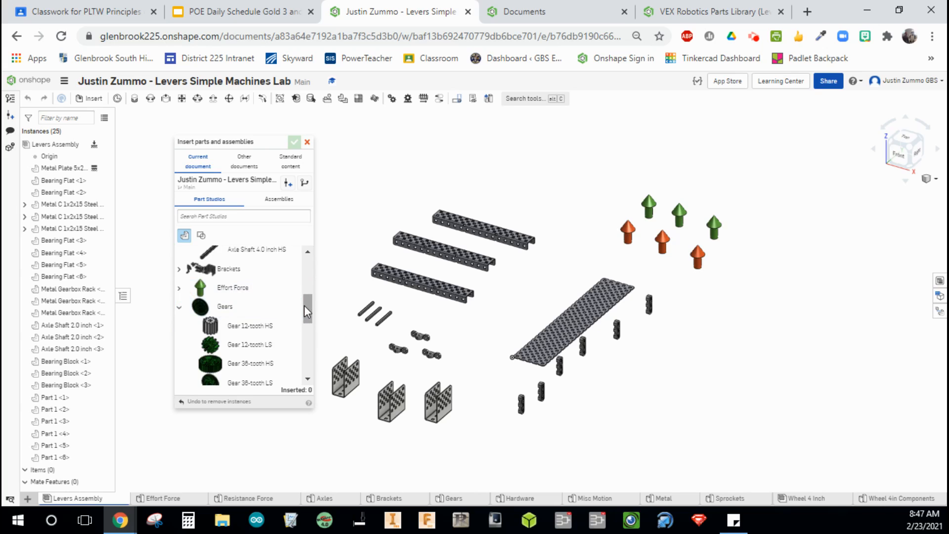
mouse_move(304, 304)
left_mouse_down()
mouse_move(304, 334)
mouse_move(308, 316)
left_mouse_up()
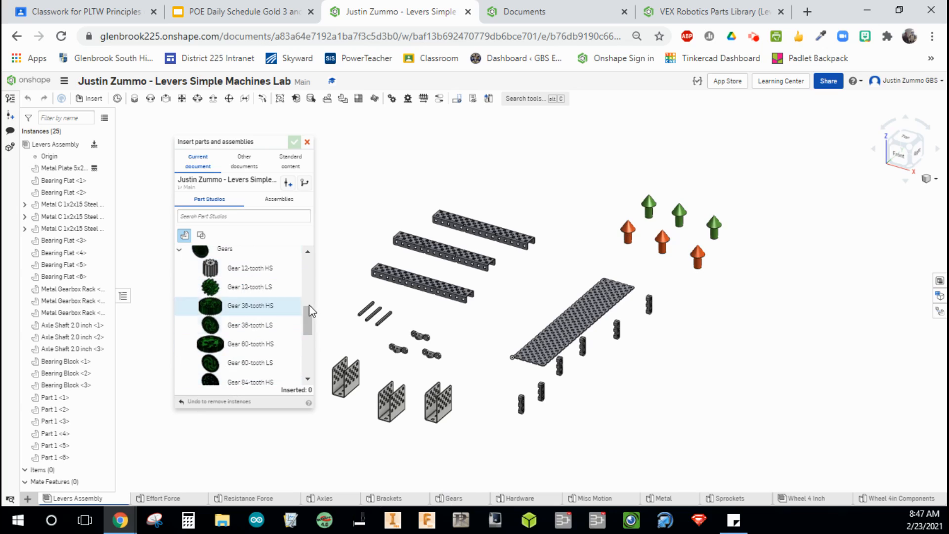
left_click_drag(309, 320, 303, 350)
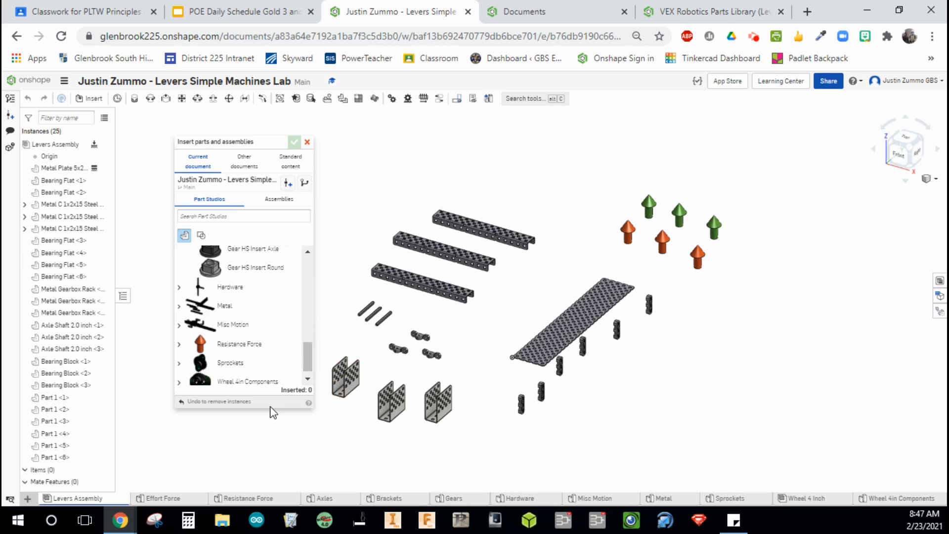
Close the Insert parts dialog.
left_click(308, 143)
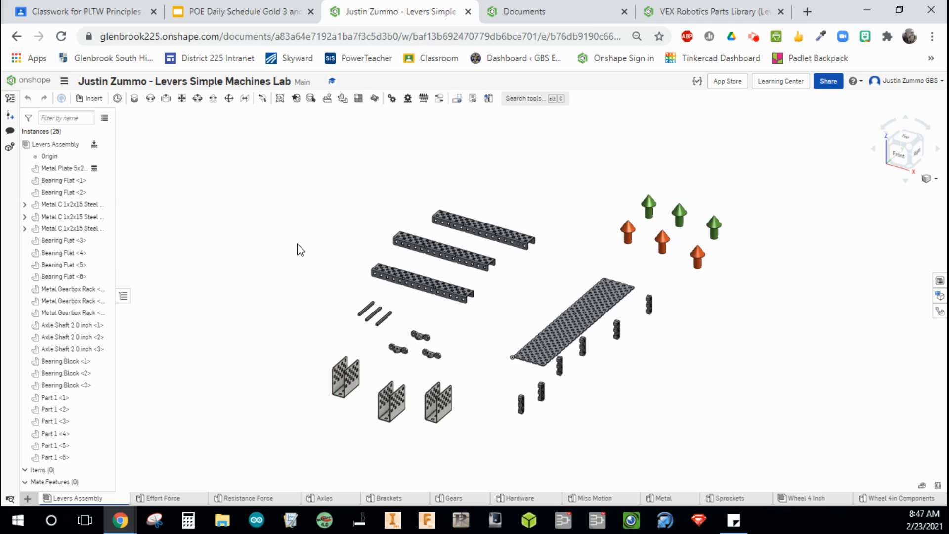
middle_click_drag(286, 266, 224, 237)
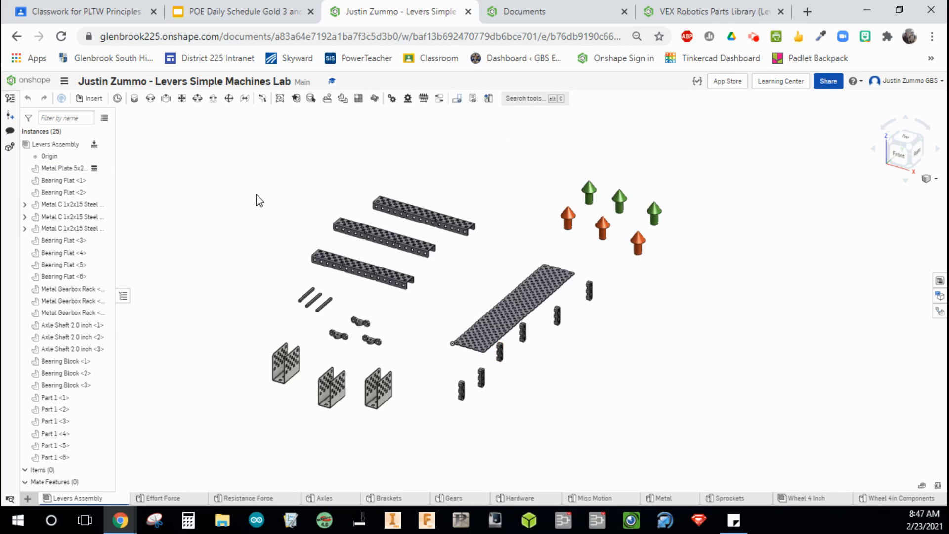
left_click(899, 153)
left_click(918, 138)
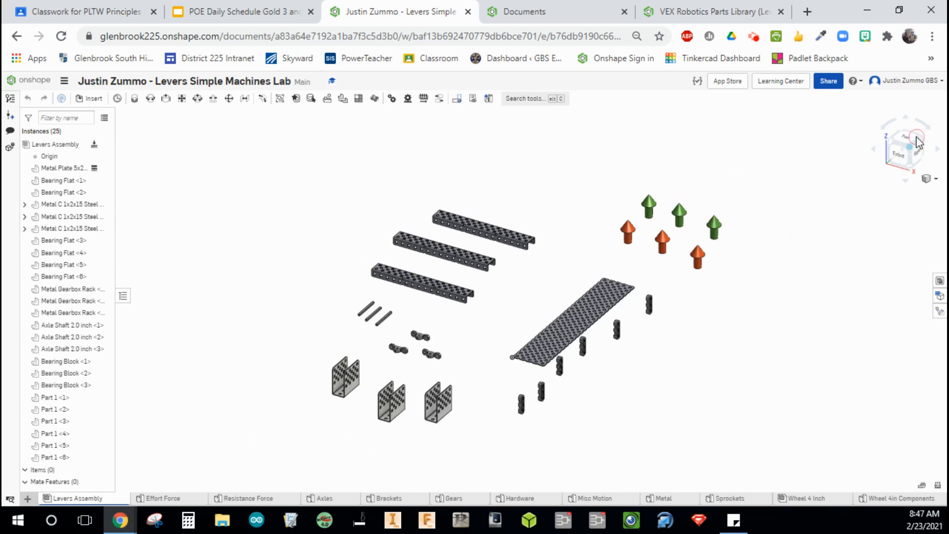
mouse_move(790, 341)
right_mouse_down()
mouse_move(707, 351)
mouse_move(820, 324)
mouse_move(815, 339)
mouse_move(746, 318)
mouse_move(840, 322)
mouse_move(801, 311)
mouse_move(794, 329)
mouse_move(813, 318)
mouse_move(774, 316)
mouse_move(779, 348)
mouse_move(816, 322)
mouse_move(763, 301)
mouse_move(810, 297)
mouse_move(824, 346)
mouse_move(790, 345)
mouse_move(781, 335)
right_mouse_up()
middle_click_drag(781, 333, 763, 308)
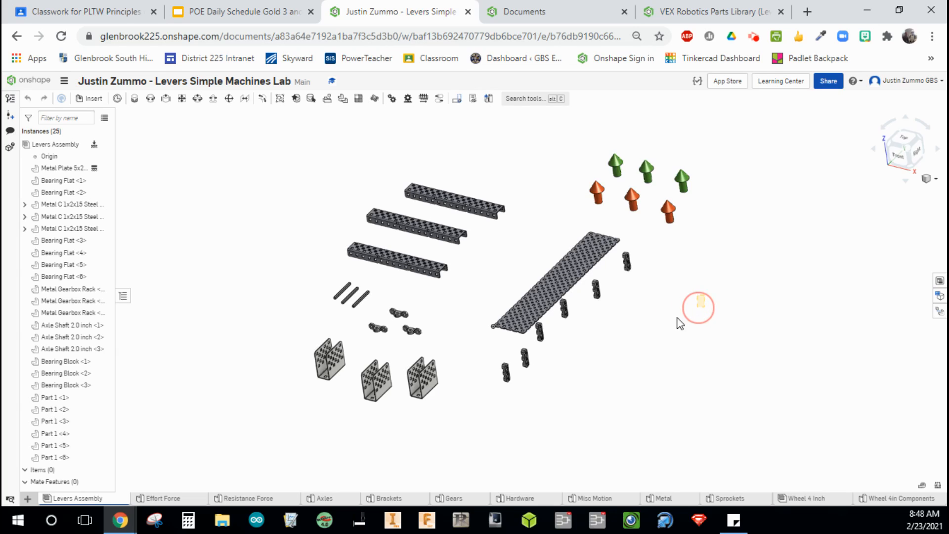
left_click_drag(680, 323, 656, 318)
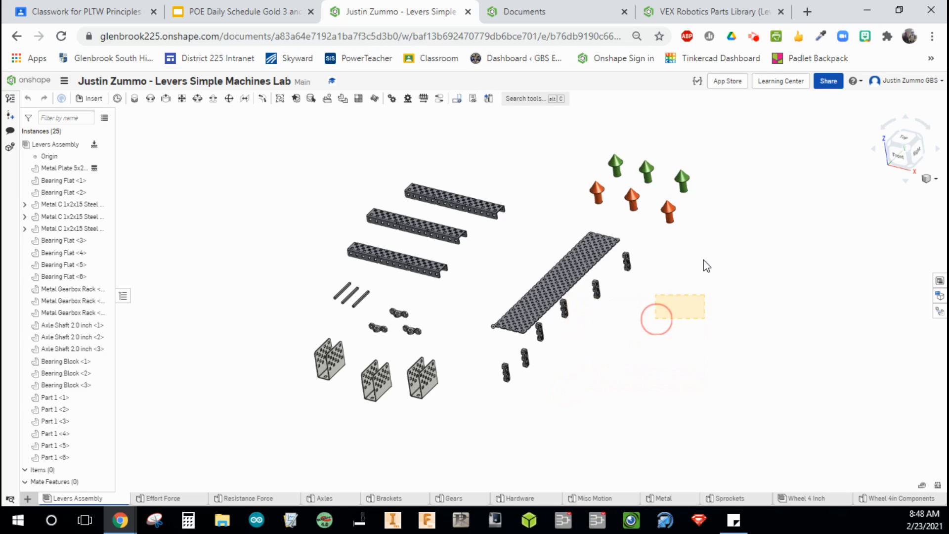
left_click_drag(703, 295, 542, 139)
left_click(537, 134)
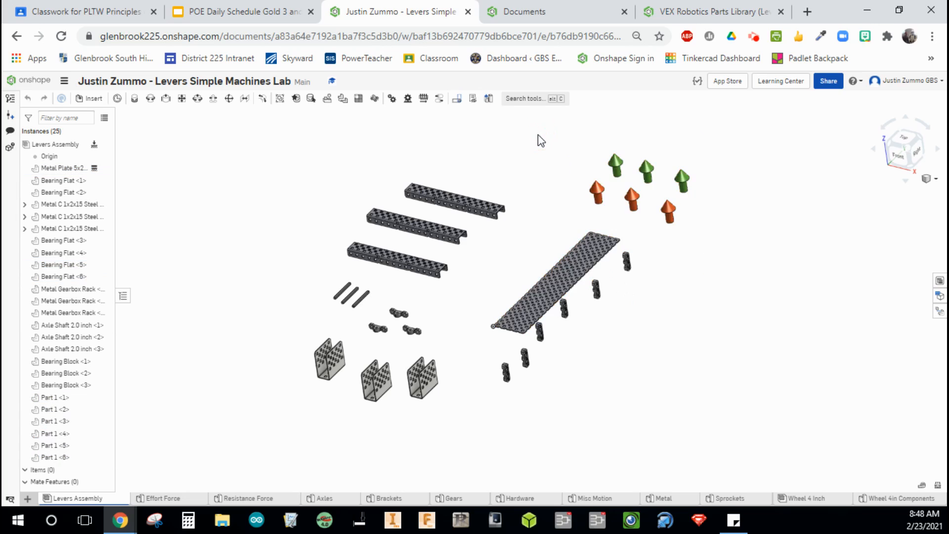
Identify the three Metal C 1x2x15 channels and the Revolute mate tool in the assembly.
left_click(464, 205)
left_click(426, 227)
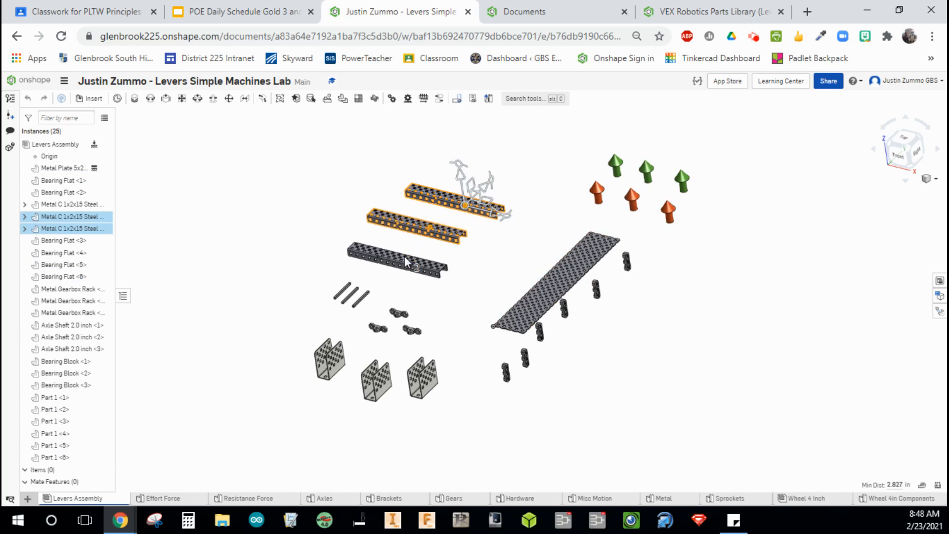
left_click(405, 261)
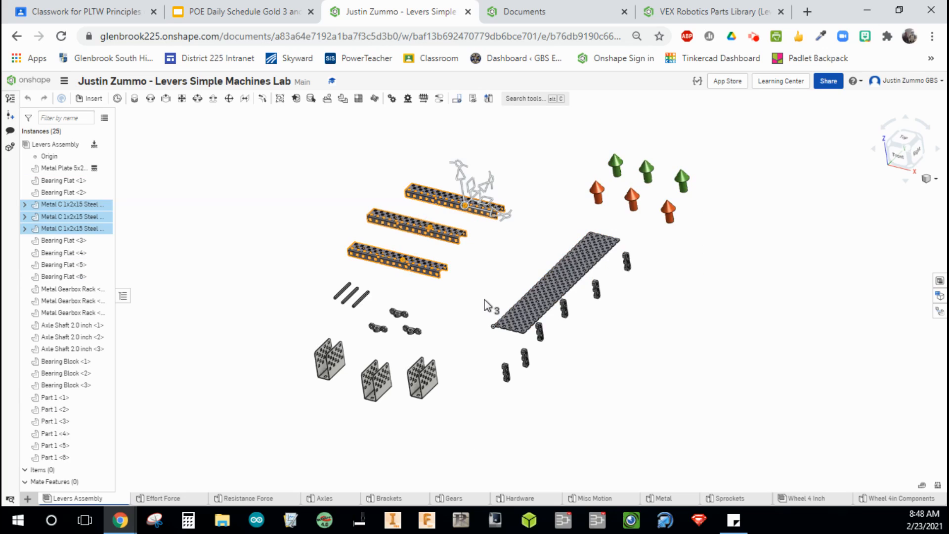
left_click(259, 192)
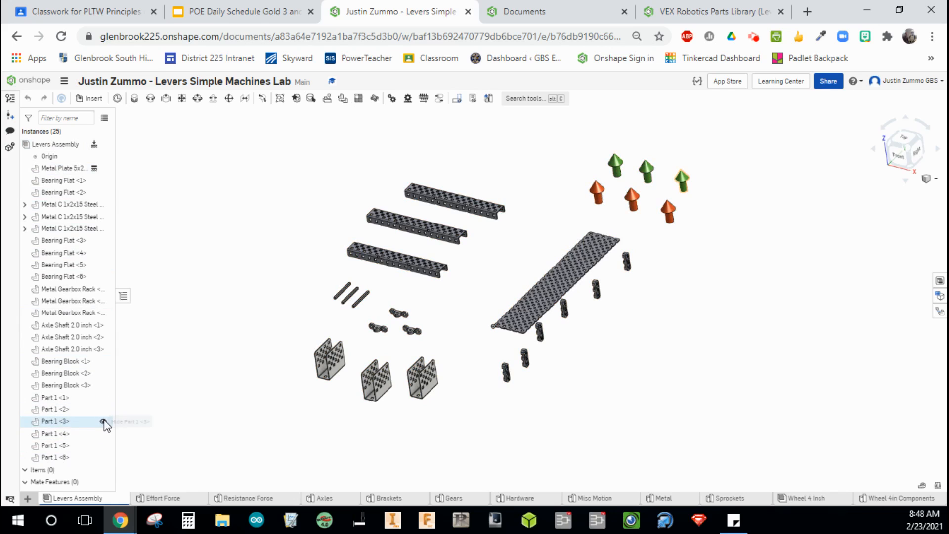
left_click(25, 482)
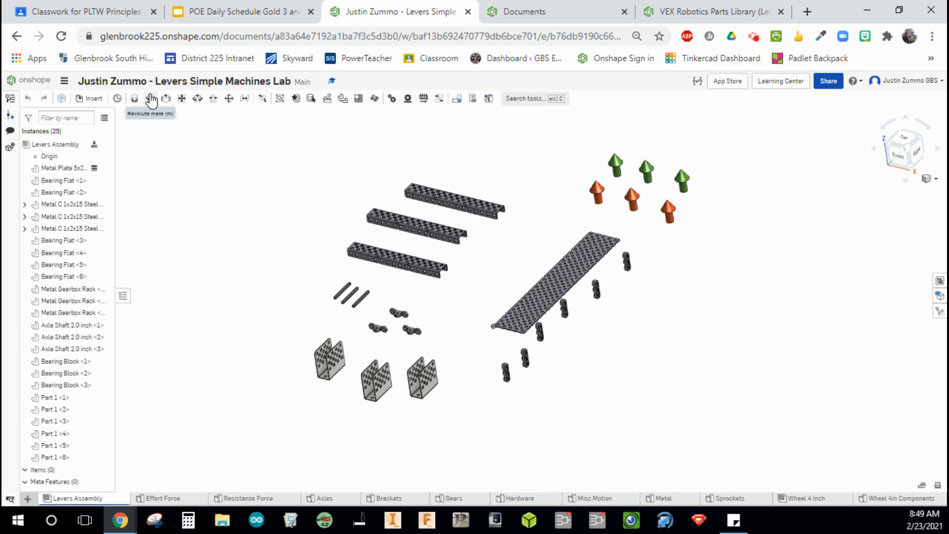
mouse_move(151, 106)
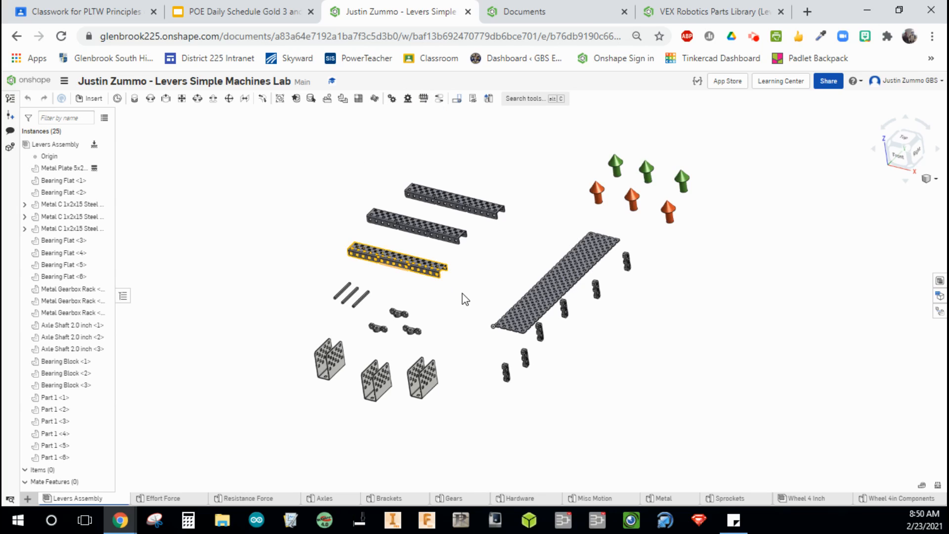
Start a Fastened mate and pick a mate connector on the top edge of a bracket's side plate.
middle_click_drag(467, 307, 384, 295)
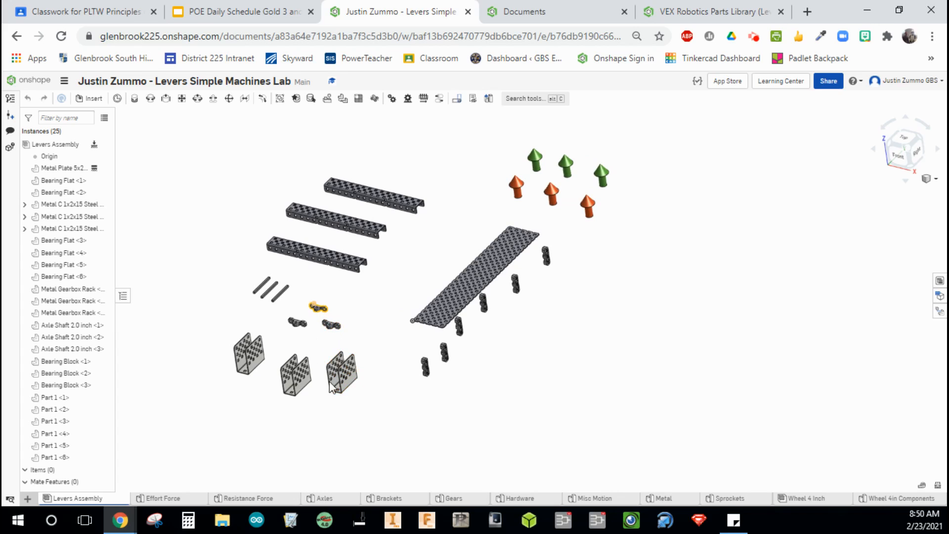
scroll(358, 405, "up", 3)
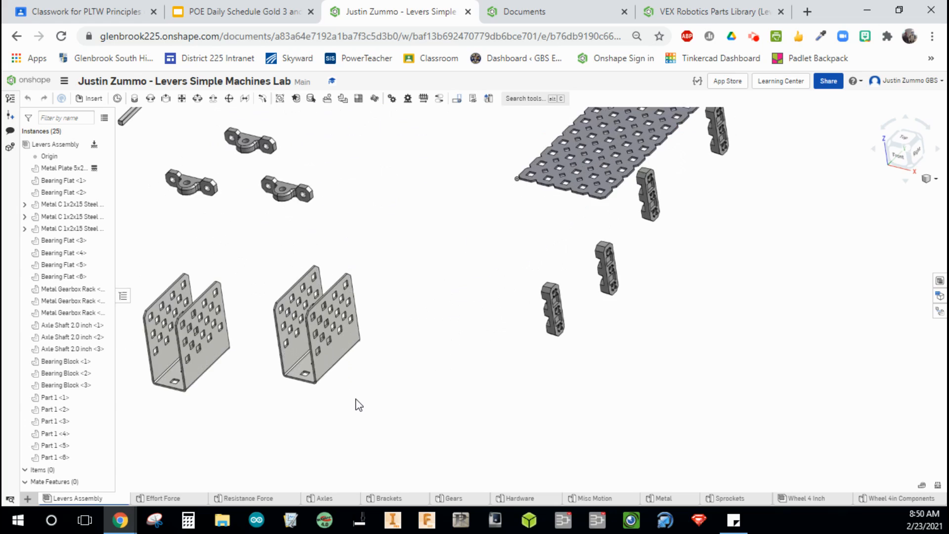
scroll(443, 328, "up", 4)
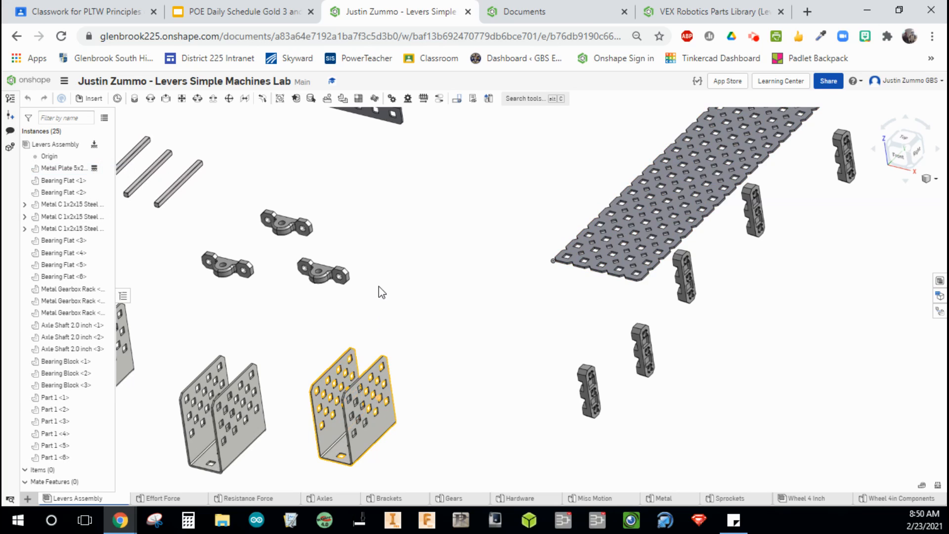
middle_click_drag(417, 286, 447, 239)
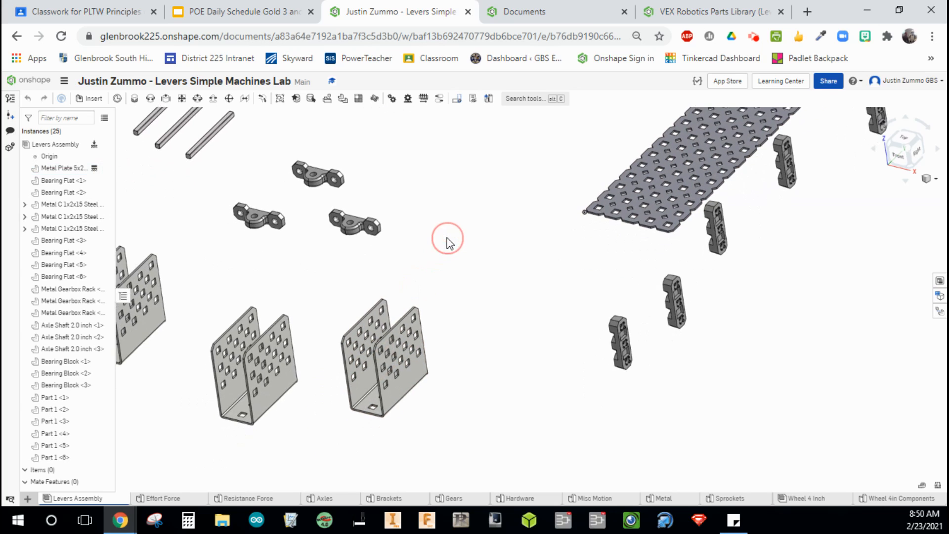
left_click(134, 100)
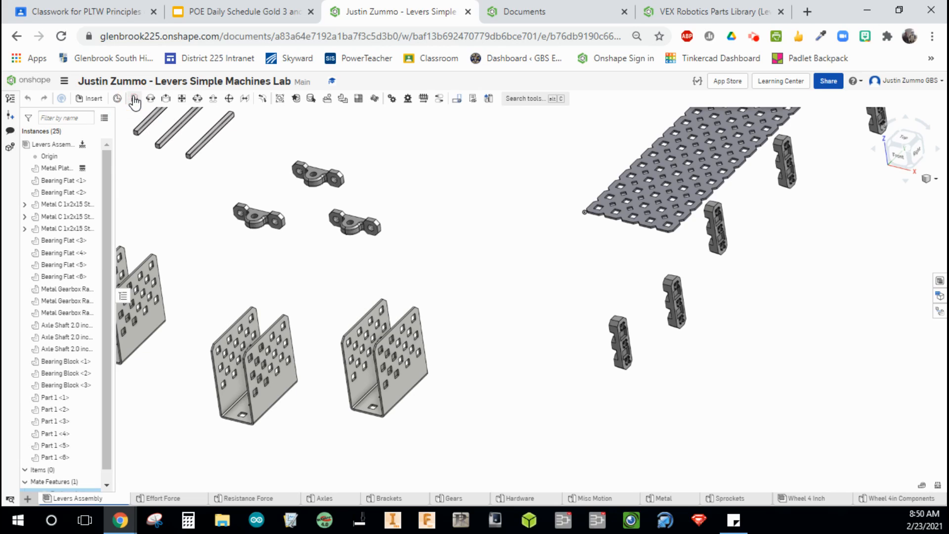
scroll(376, 364, "up", 10)
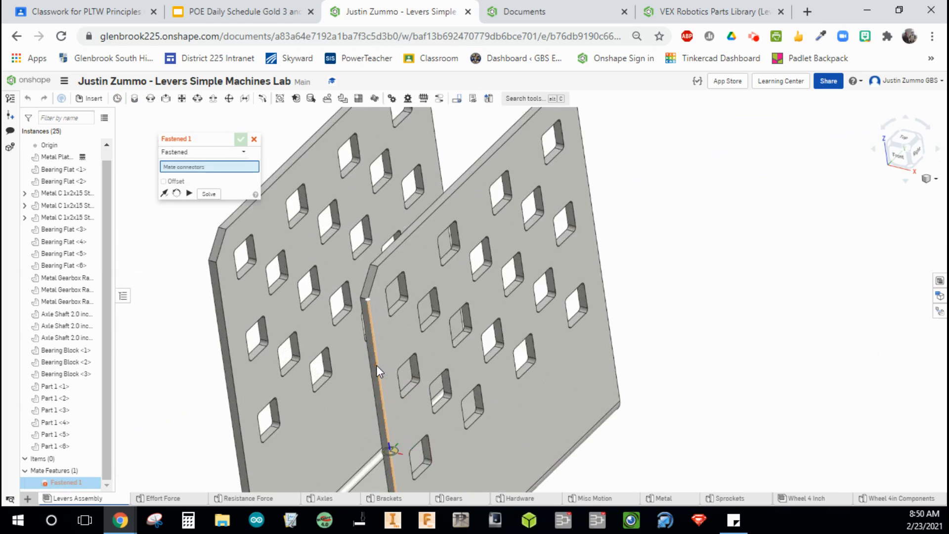
scroll(444, 267, "down", 10)
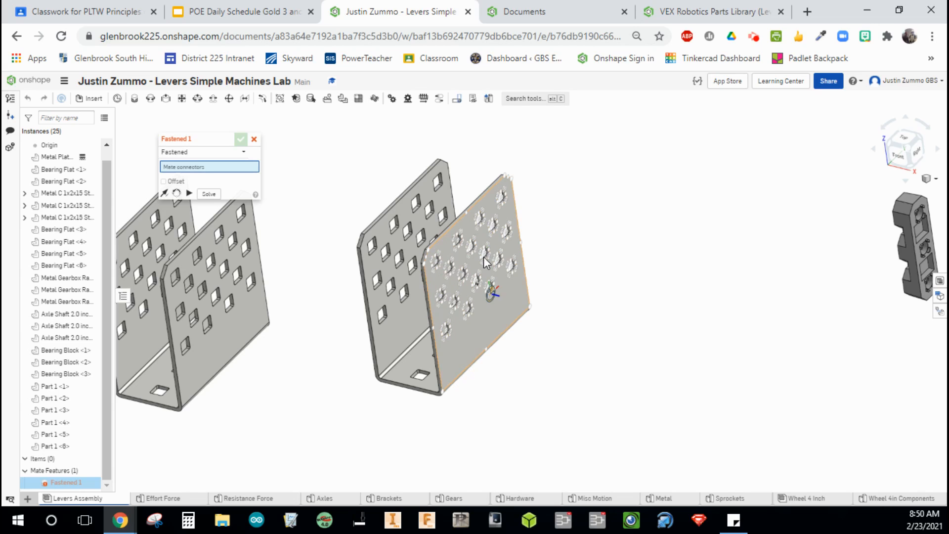
scroll(466, 290, "up", 8)
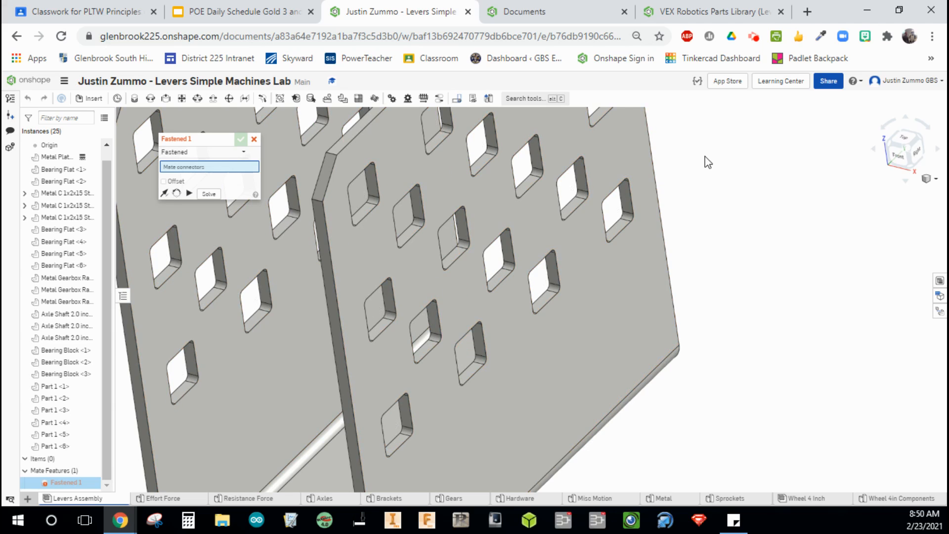
middle_click_drag(706, 156, 737, 346)
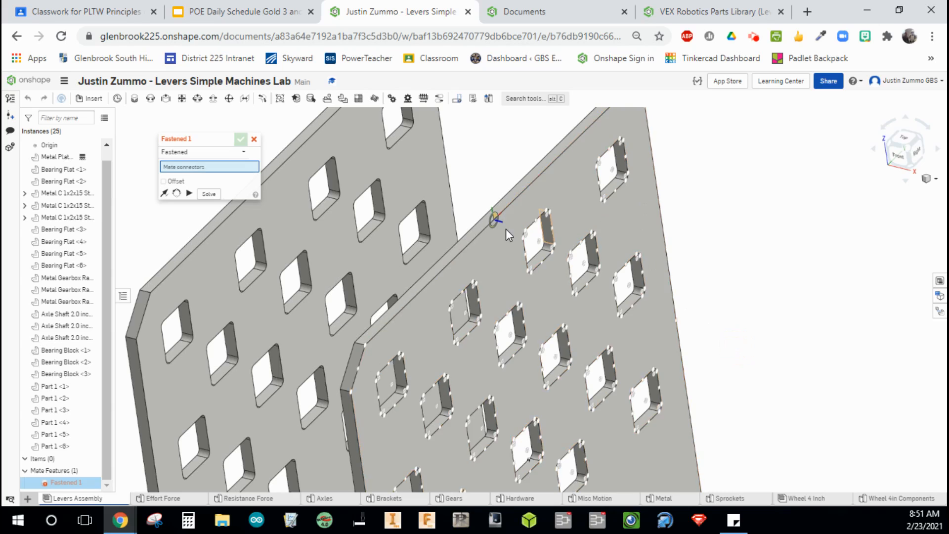
scroll(487, 218, "up", 5)
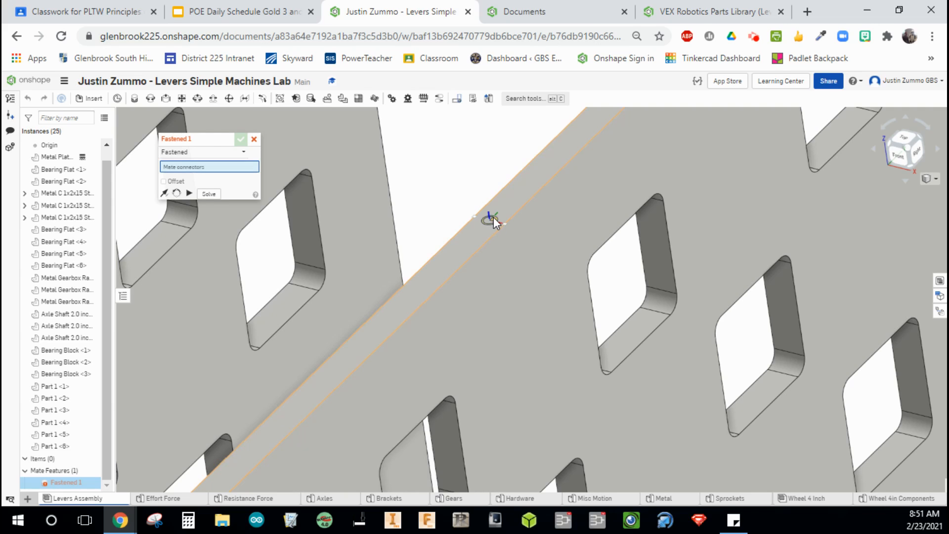
scroll(494, 221, "down", 5)
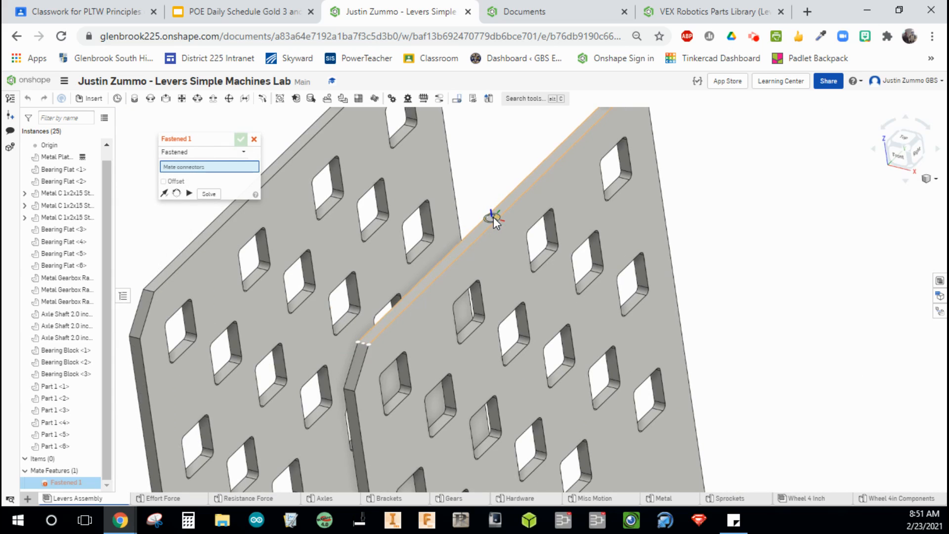
left_click(495, 220)
Pick a mate connector at a hole on the metal plate as the mate's second connector.
scroll(492, 216, "down", 5)
middle_click_drag(511, 154, 511, 378)
middle_click_drag(443, 210, 433, 400)
scroll(463, 292, "down", 5)
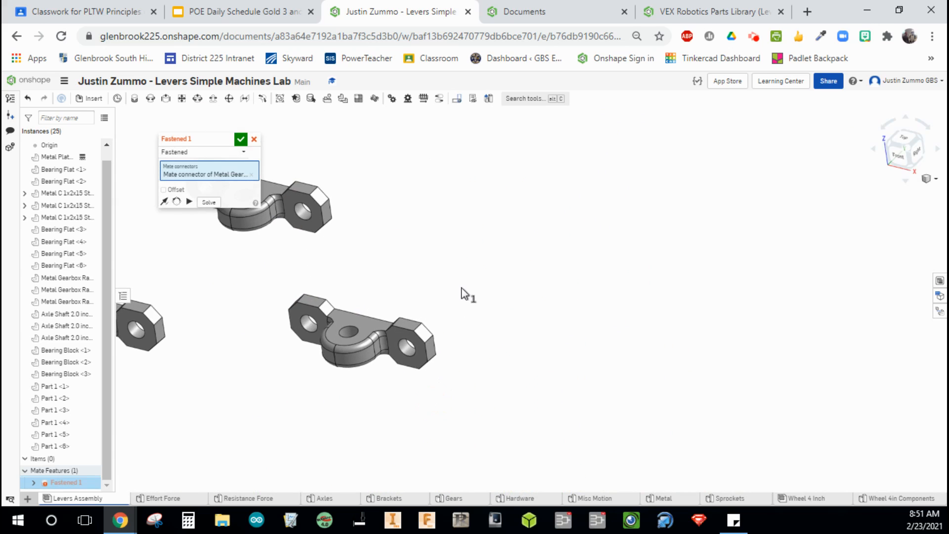
scroll(650, 319, "up", 5)
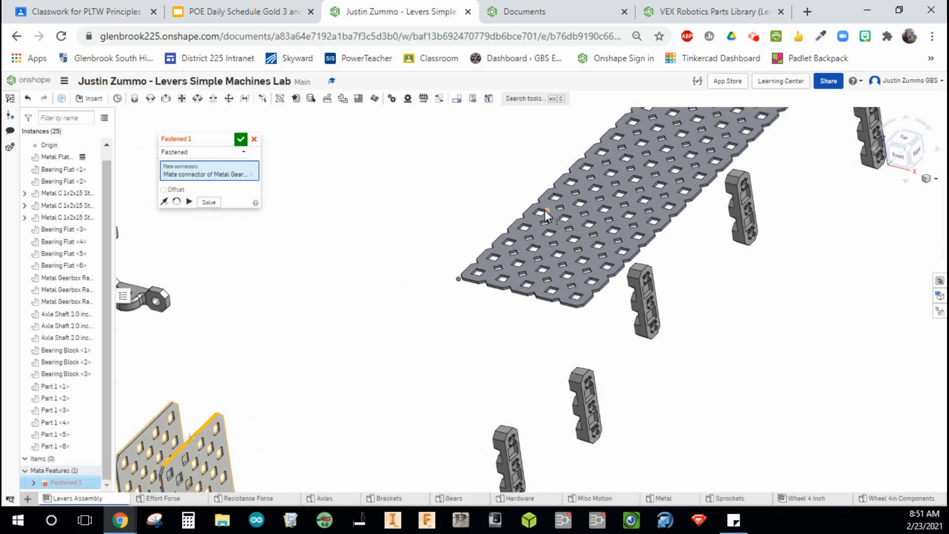
scroll(545, 210, "up", 3)
scroll(519, 391, "up", 5)
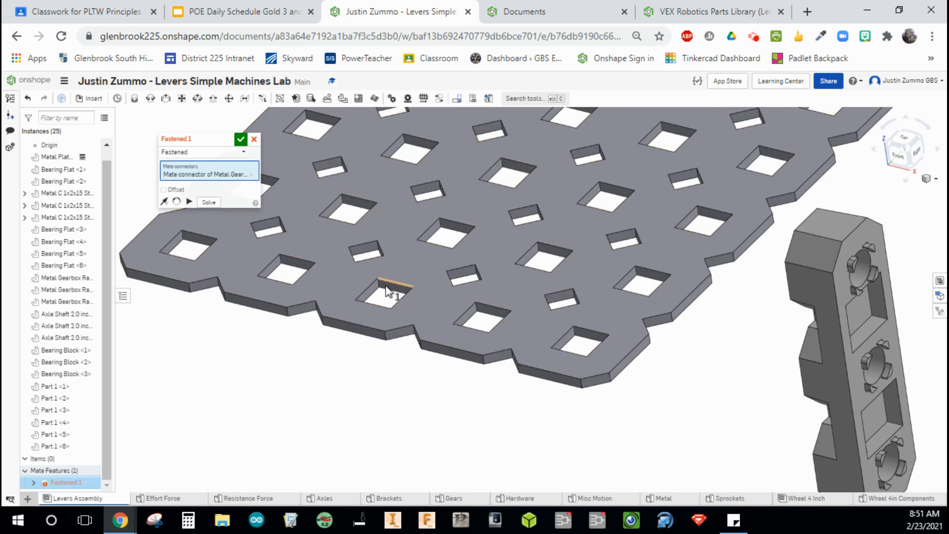
left_click(431, 244)
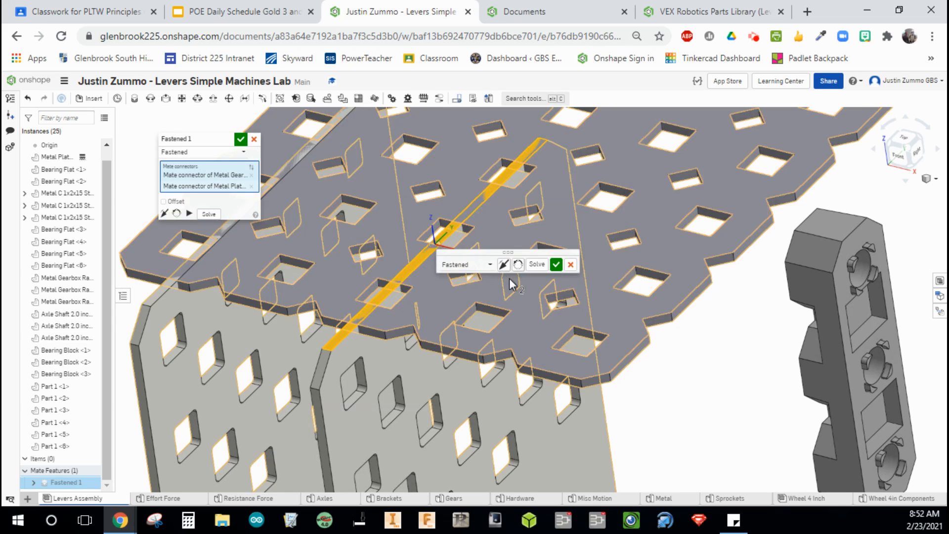
Flip the Fastened mate's primary axis so the bracket stands on top of the plate.
scroll(507, 272, "down", 5)
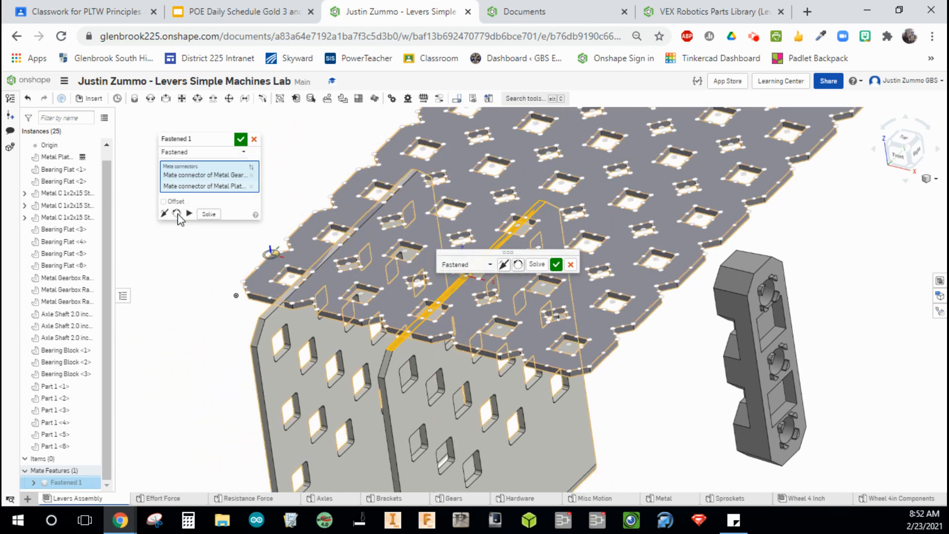
left_click(165, 215)
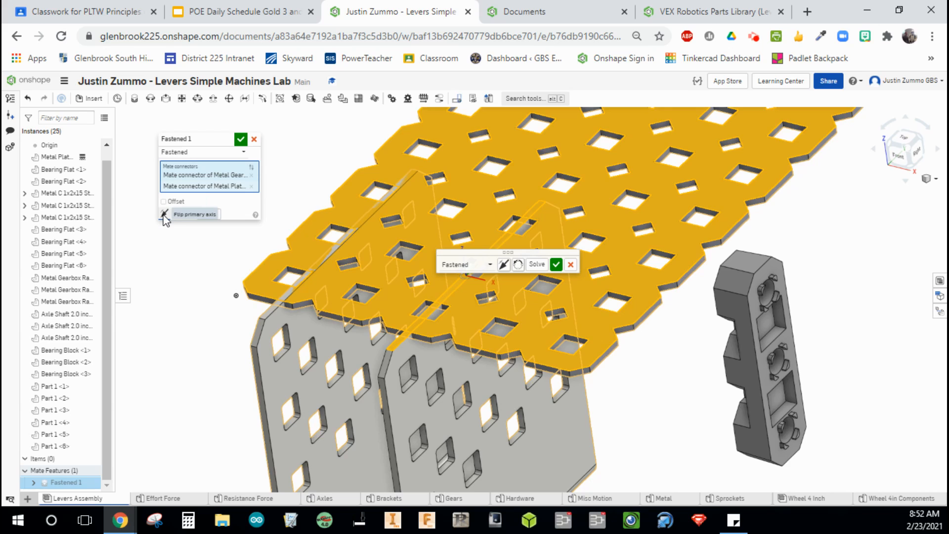
left_click(164, 214)
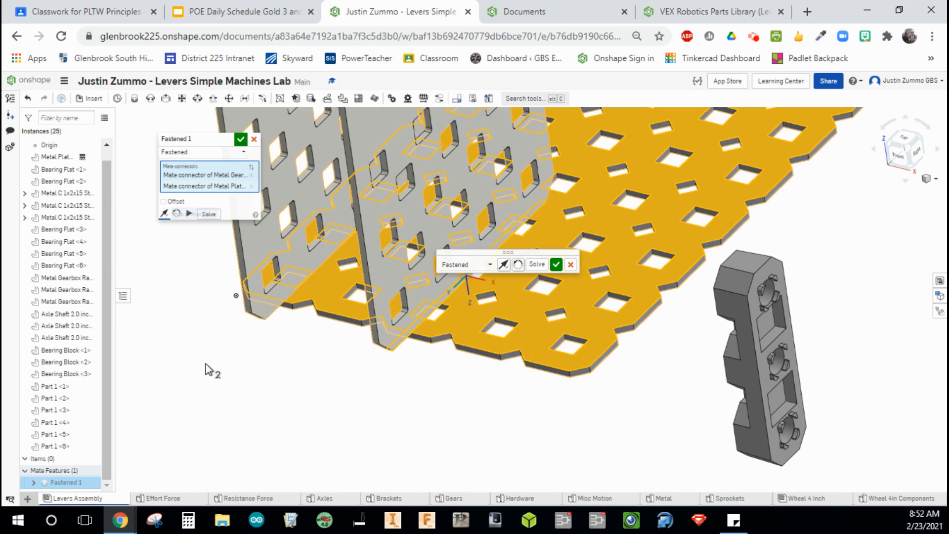
Offset the first Fastened mate with a 90 deg rotation about Z, then accept the mate.
scroll(207, 366, "down", 4)
scroll(206, 365, "down", 3)
middle_click_drag(188, 322, 310, 310)
scroll(304, 296, "up", 3)
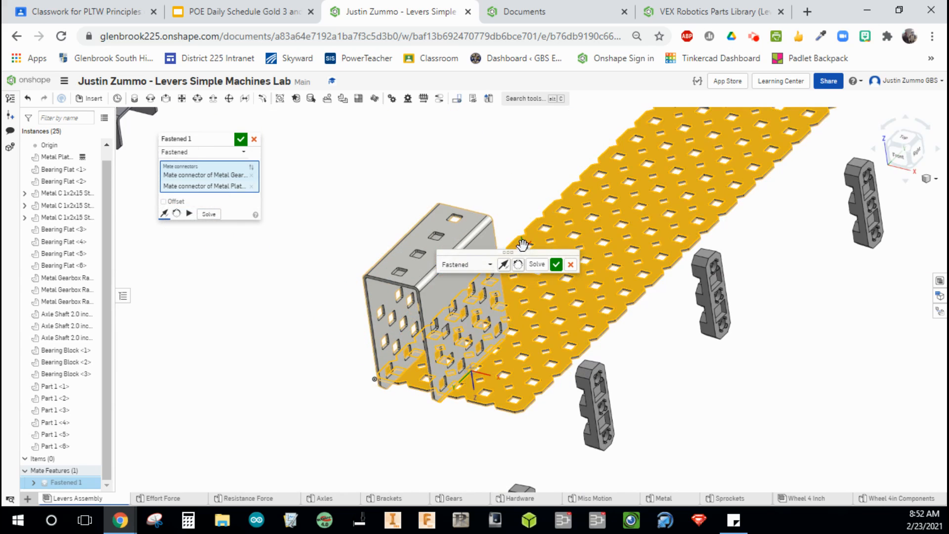
left_click_drag(524, 248, 460, 133)
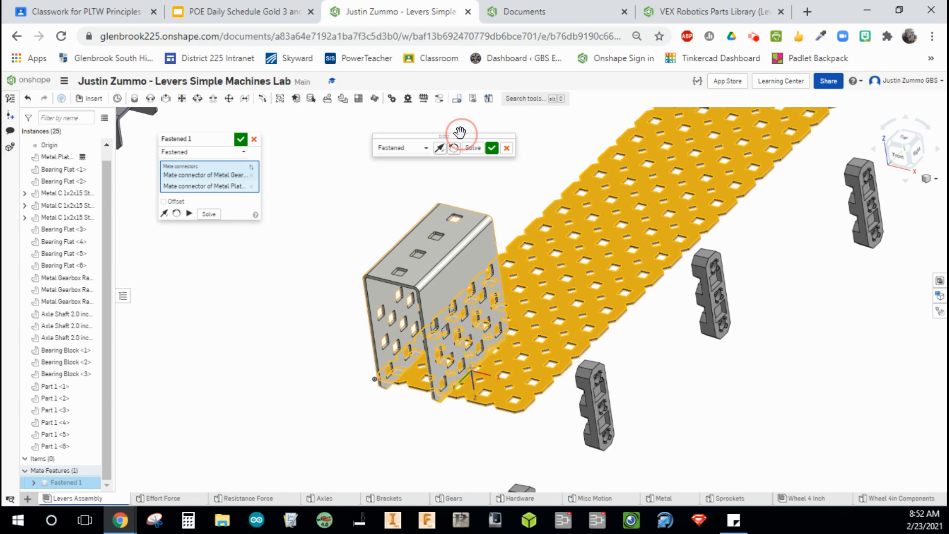
left_click(175, 202)
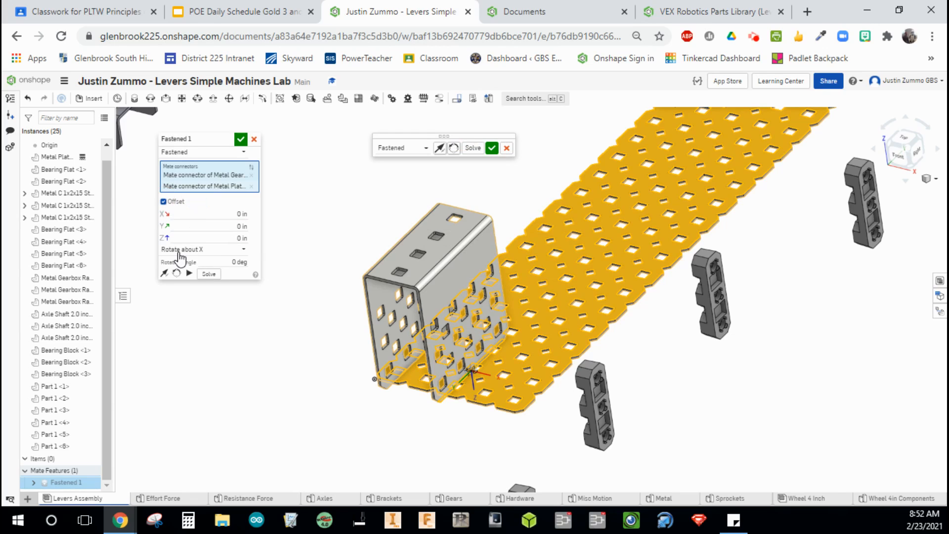
left_click(209, 251)
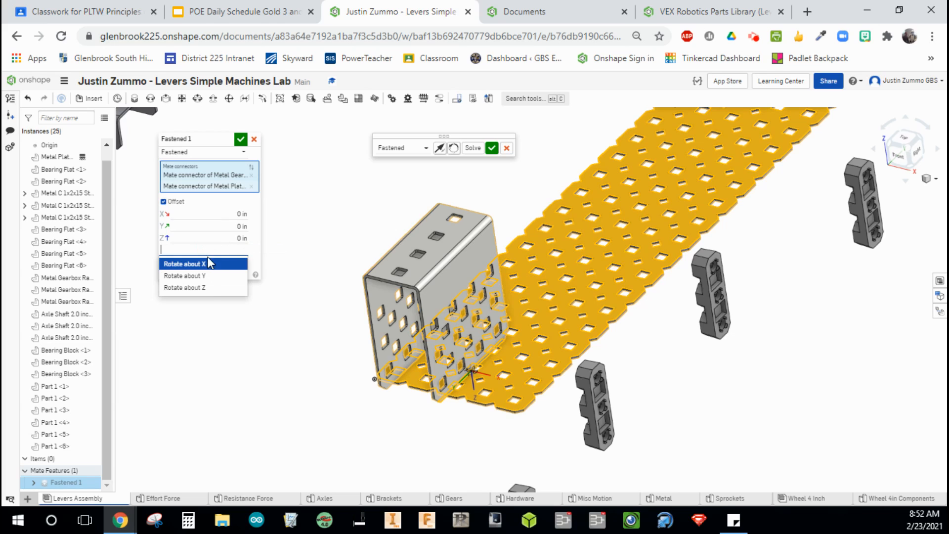
left_click(206, 287)
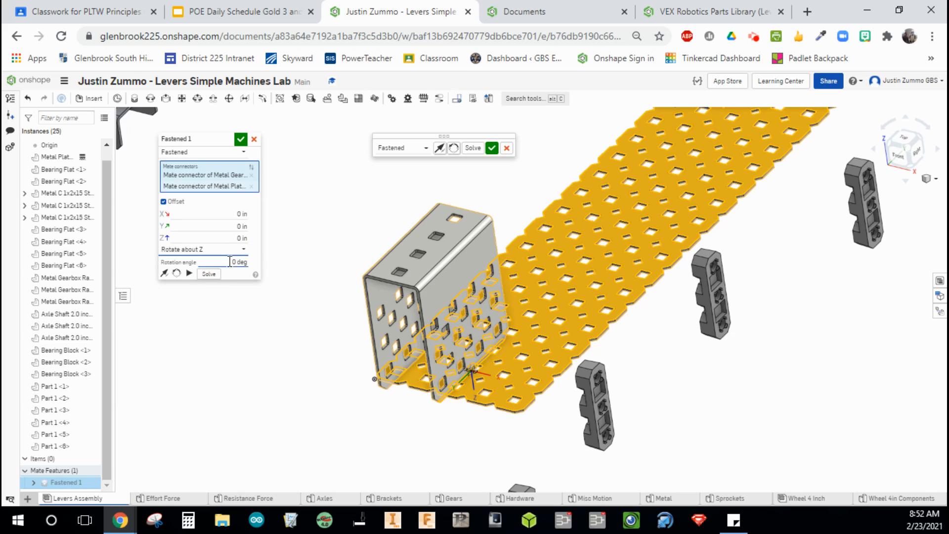
left_click(230, 262)
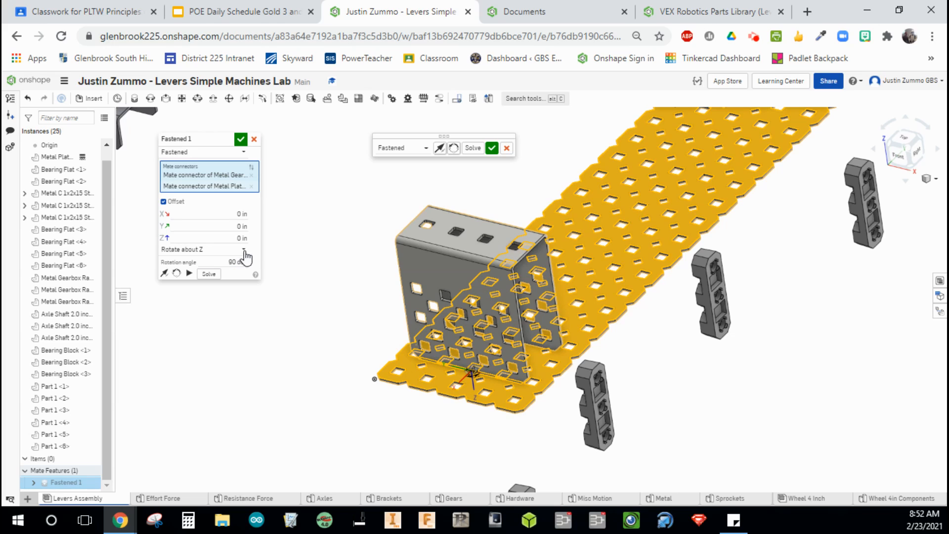
left_click(234, 263)
left_click(256, 233)
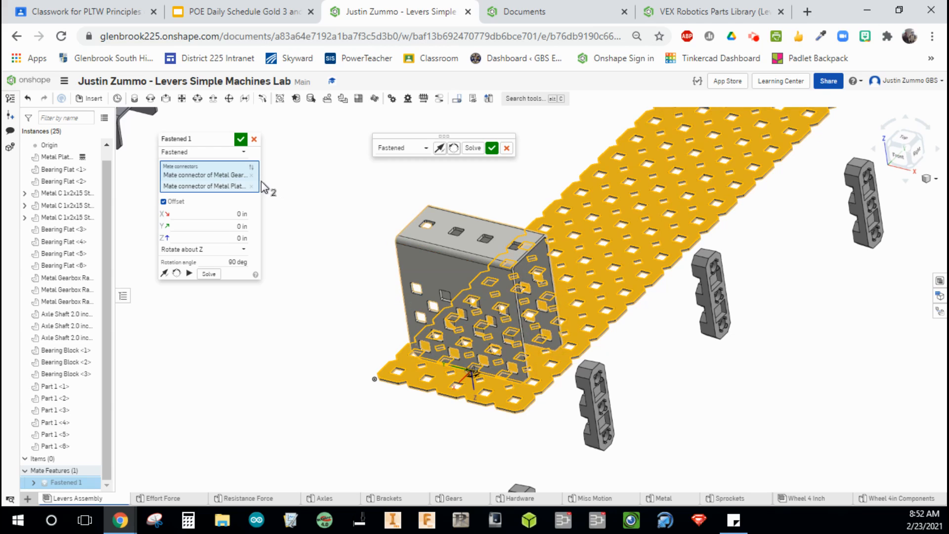
left_click(241, 140)
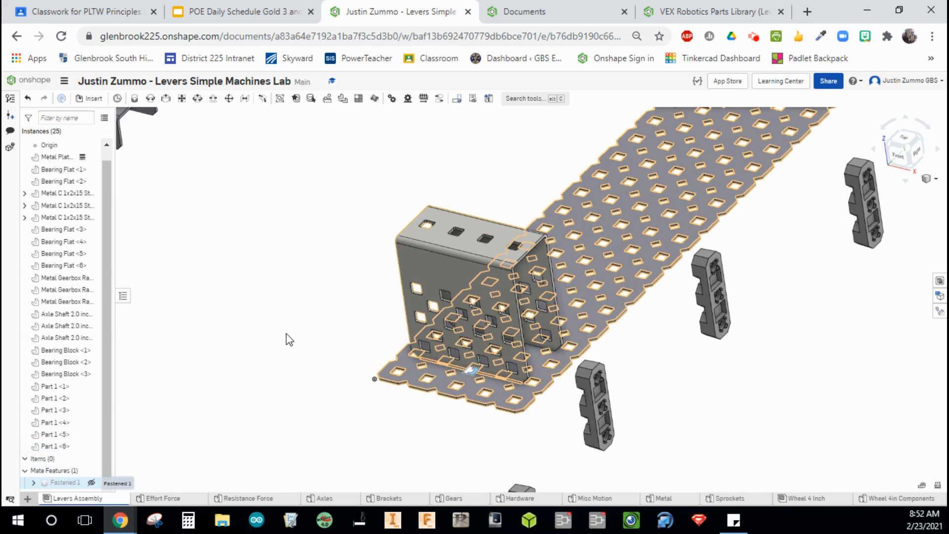
Start a second Fastened mate and pick a mate connector at a hole on the bracket's top face.
left_click_drag(481, 272, 429, 264)
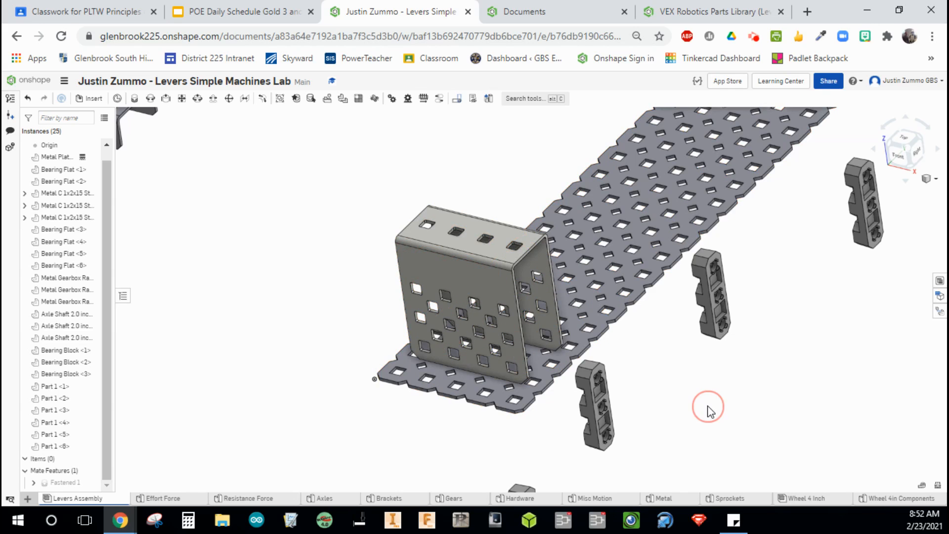
right_click_drag(707, 412, 682, 410)
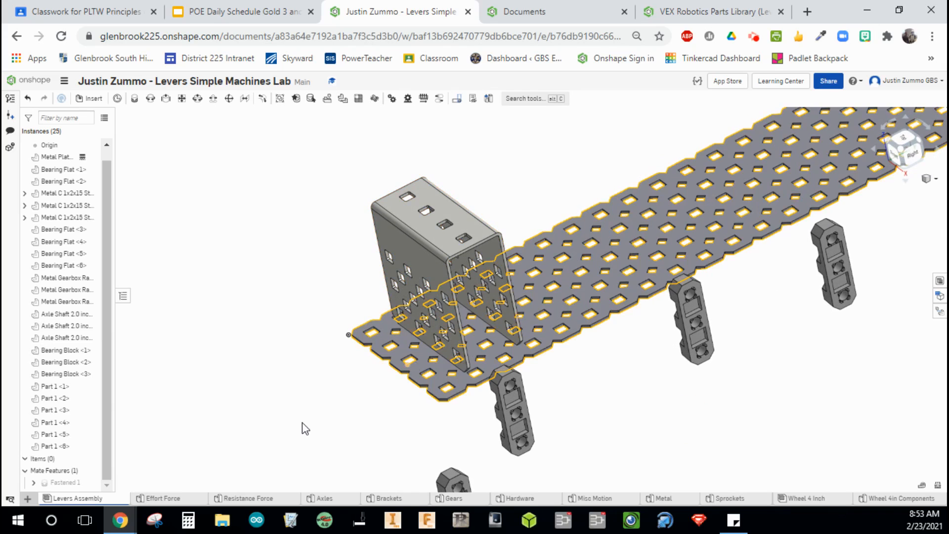
right_click_drag(303, 428, 365, 401)
scroll(299, 419, "down", 5)
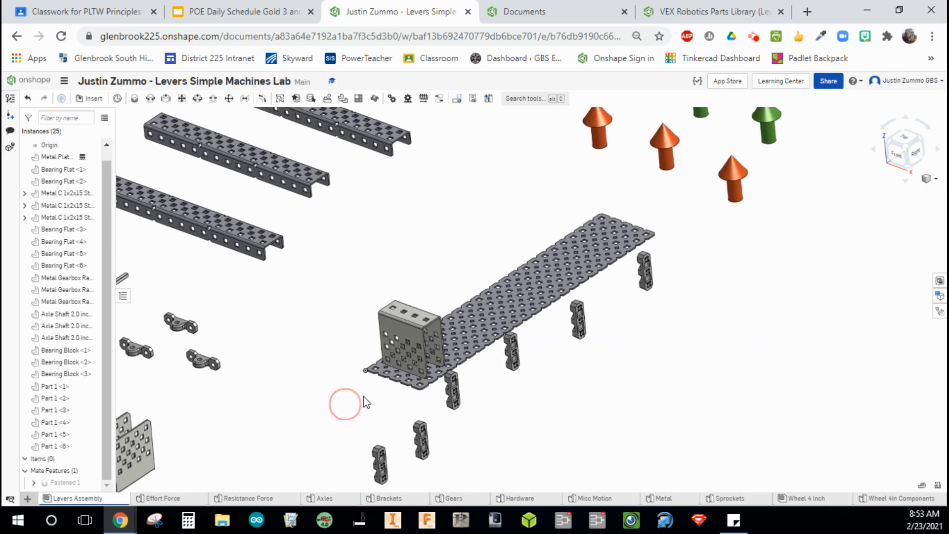
middle_click_drag(363, 401, 433, 372)
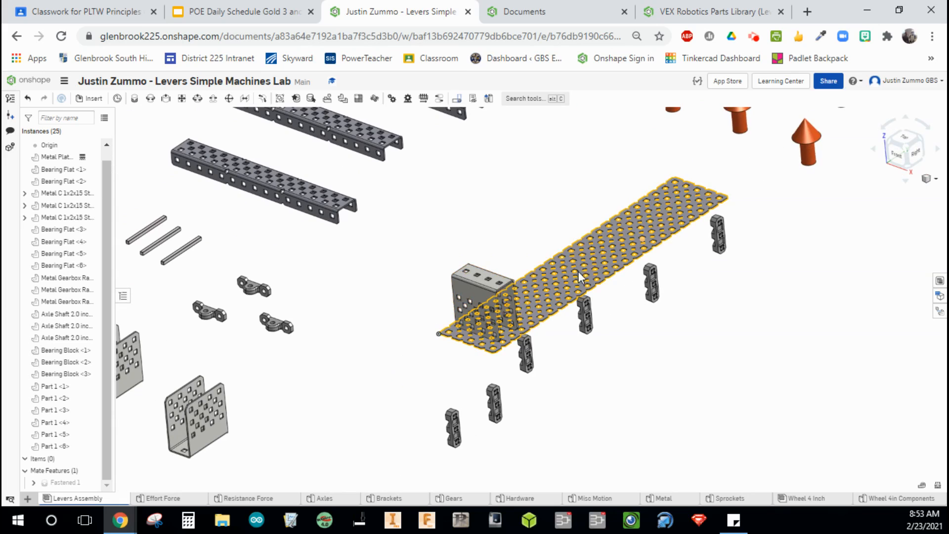
middle_click_drag(324, 383, 371, 368)
left_click(320, 309)
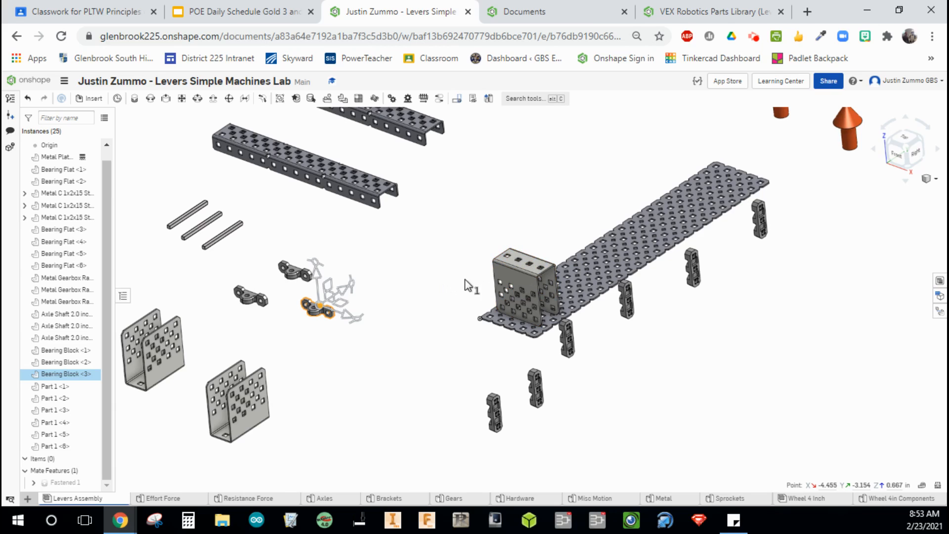
left_click(394, 270)
left_click(134, 99)
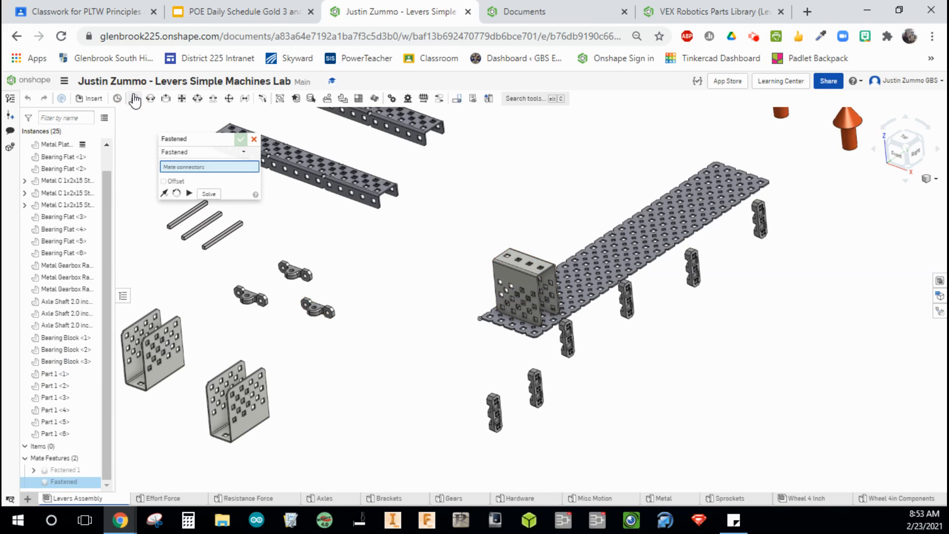
scroll(494, 226, "up", 3)
scroll(591, 306, "up", 5)
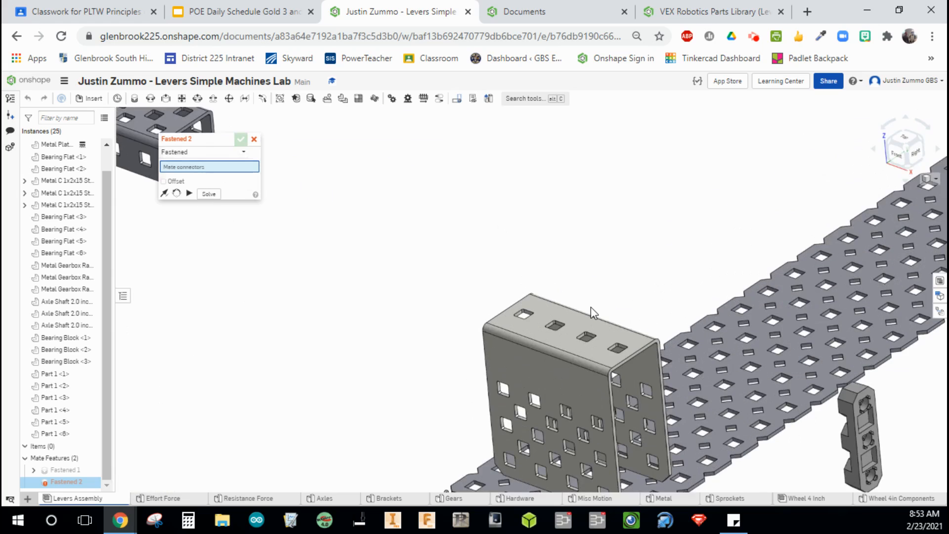
scroll(395, 327, "up", 5)
scroll(395, 328, "down", 4)
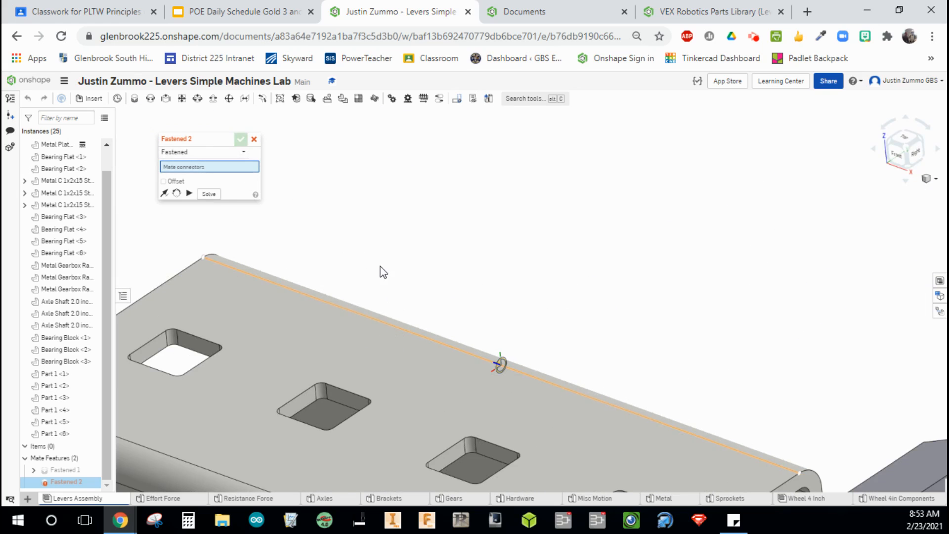
scroll(509, 229, "down", 3)
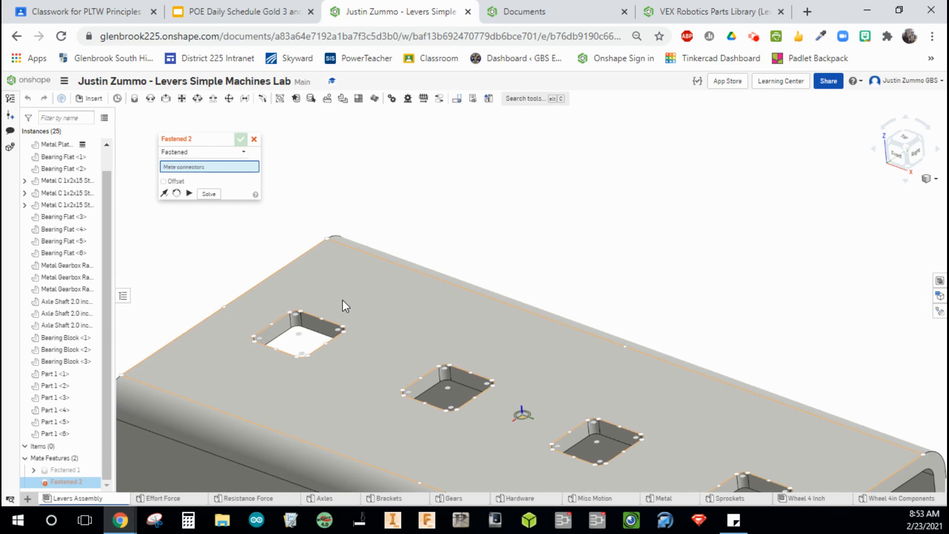
left_click(298, 337)
scroll(297, 334, "down", 5)
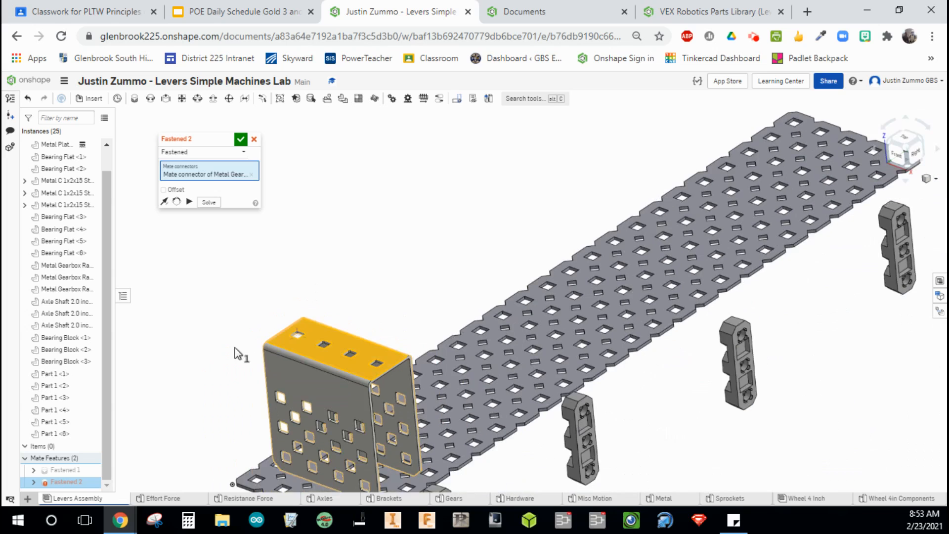
Pick a mate connector at a bearing block's end hole as the second mate connector.
middle_click_drag(235, 353, 341, 345)
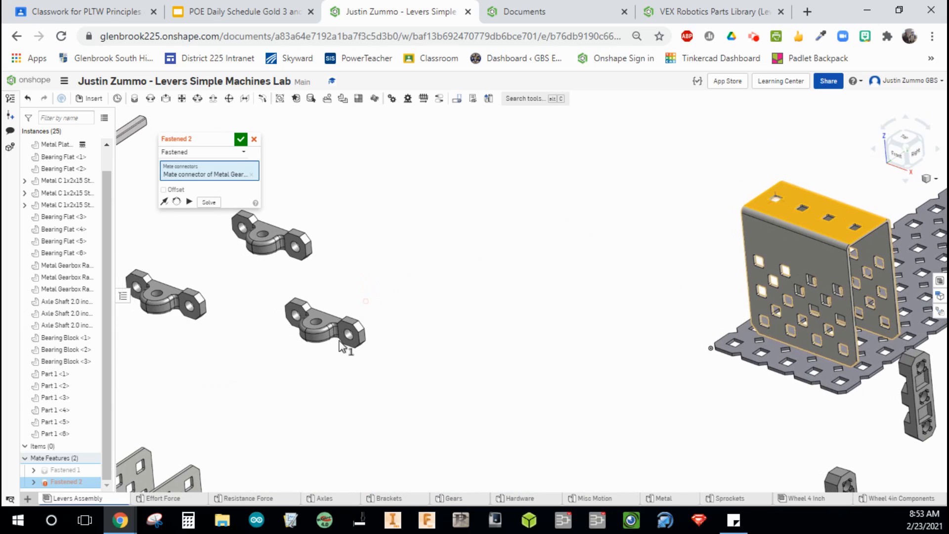
scroll(340, 346, "up", 3)
left_click(428, 295)
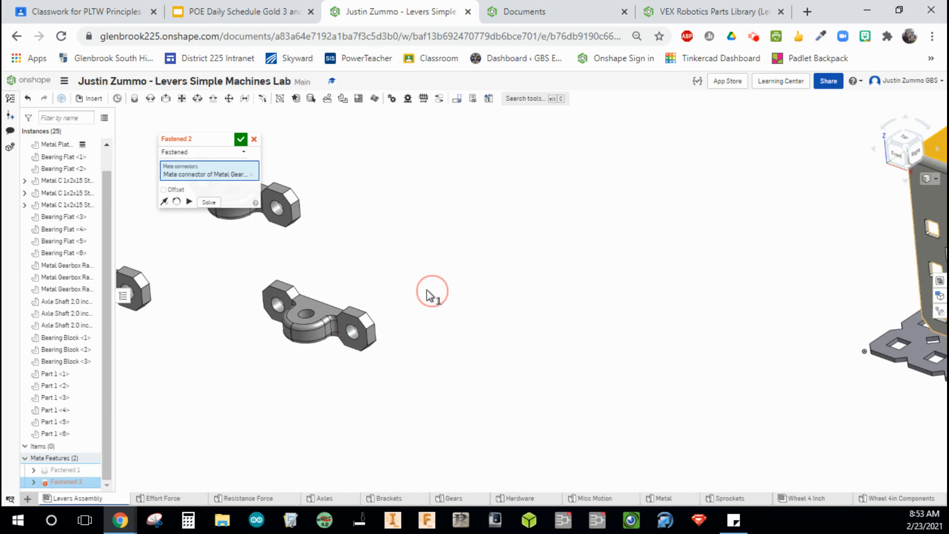
right_click_drag(428, 295, 377, 318)
scroll(377, 318, "up", 3)
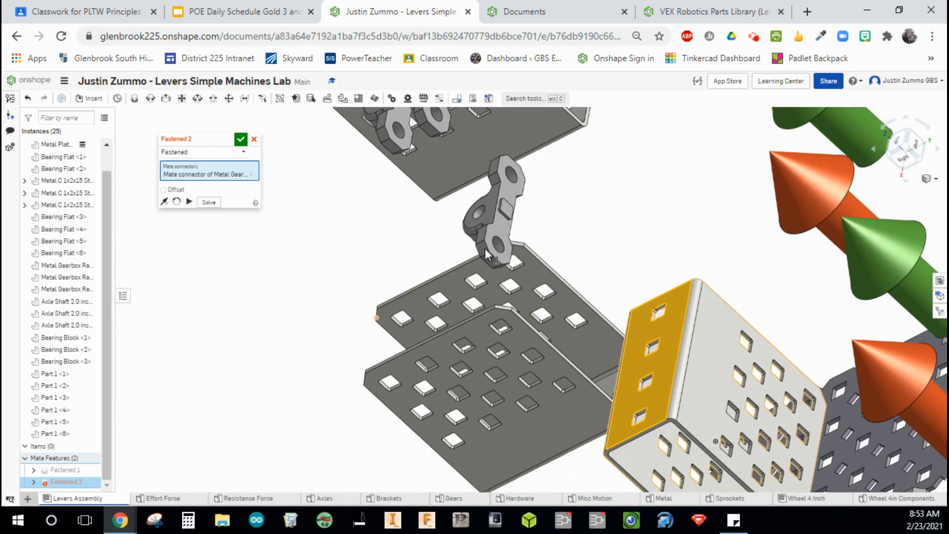
scroll(497, 237, "up", 5)
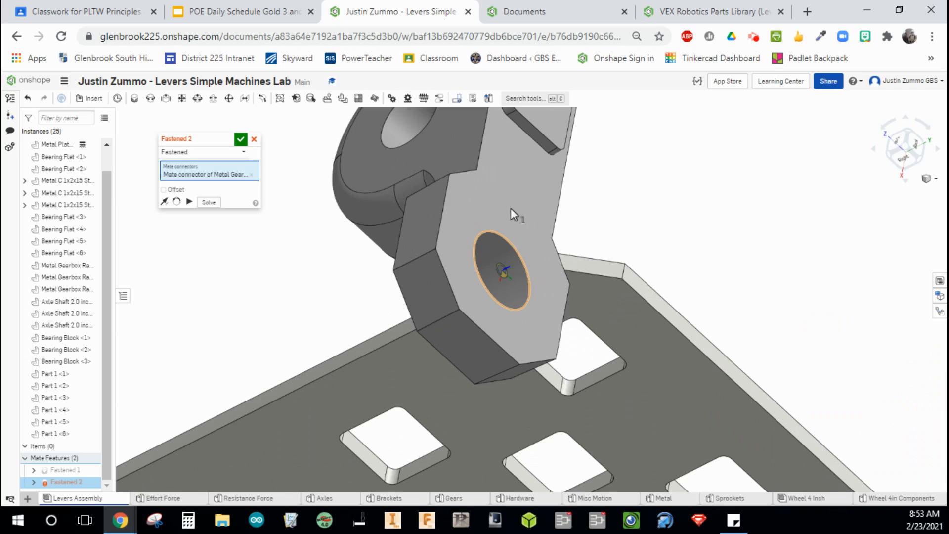
left_click(502, 271)
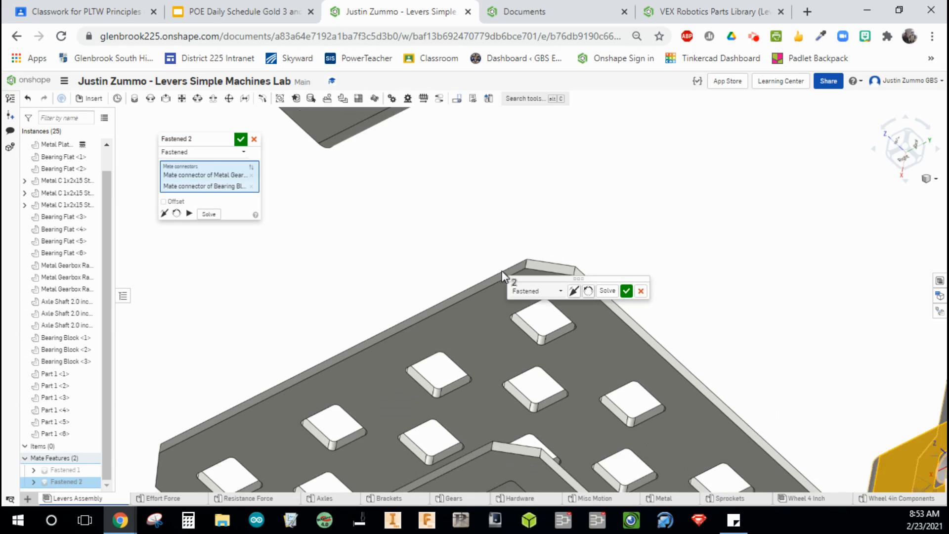
Flip the second Fastened mate's primary axis so the bearing block sits on the bracket, then accept it.
scroll(502, 271, "down", 5)
scroll(539, 251, "up", 4)
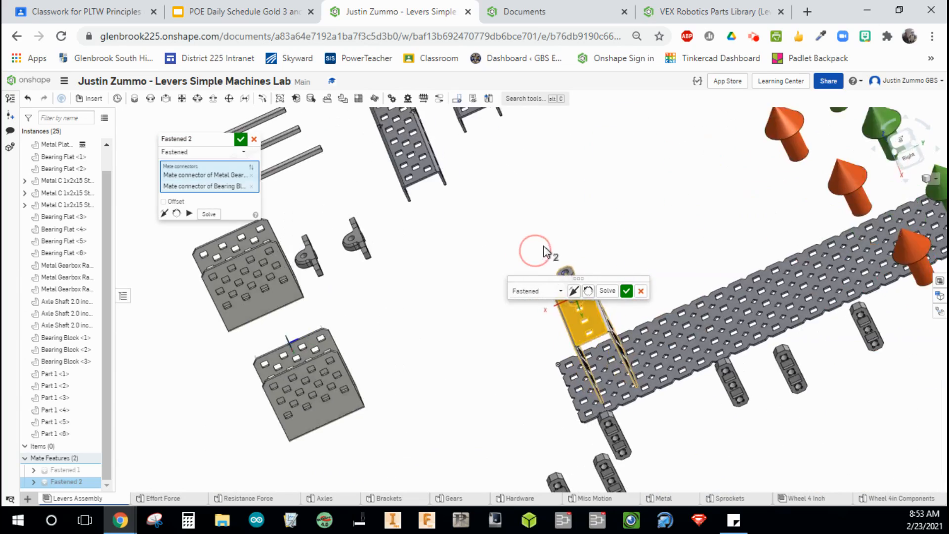
right_click_drag(573, 238, 662, 232)
middle_click_drag(665, 235, 362, 292)
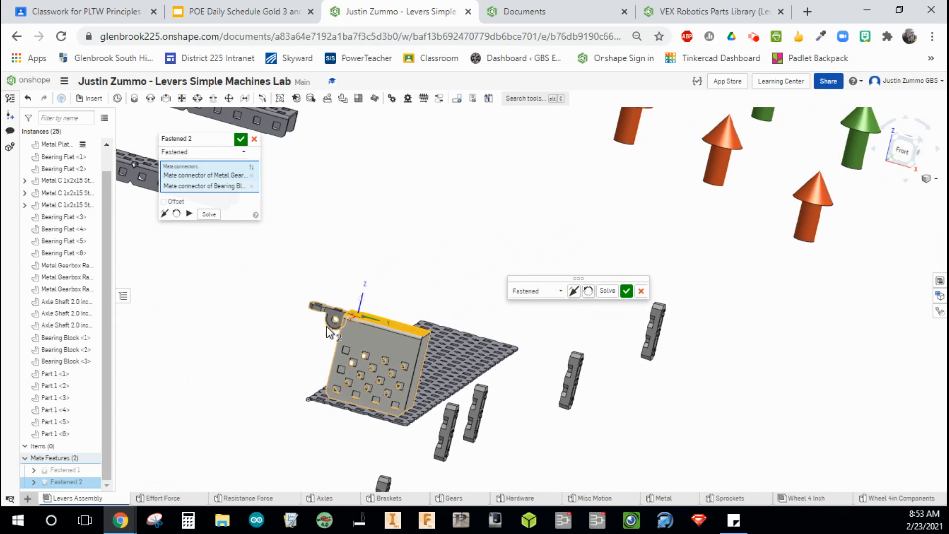
scroll(326, 332, "up", 5)
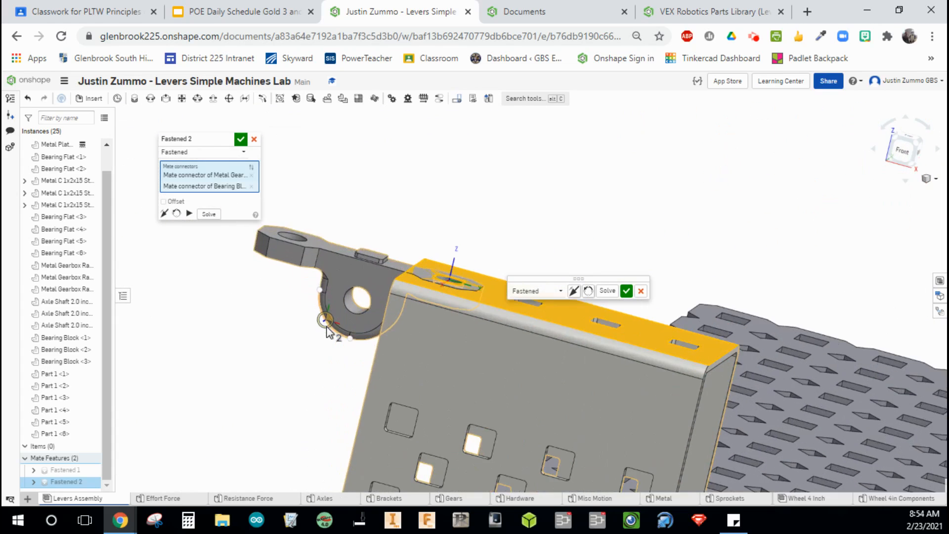
left_click(164, 214)
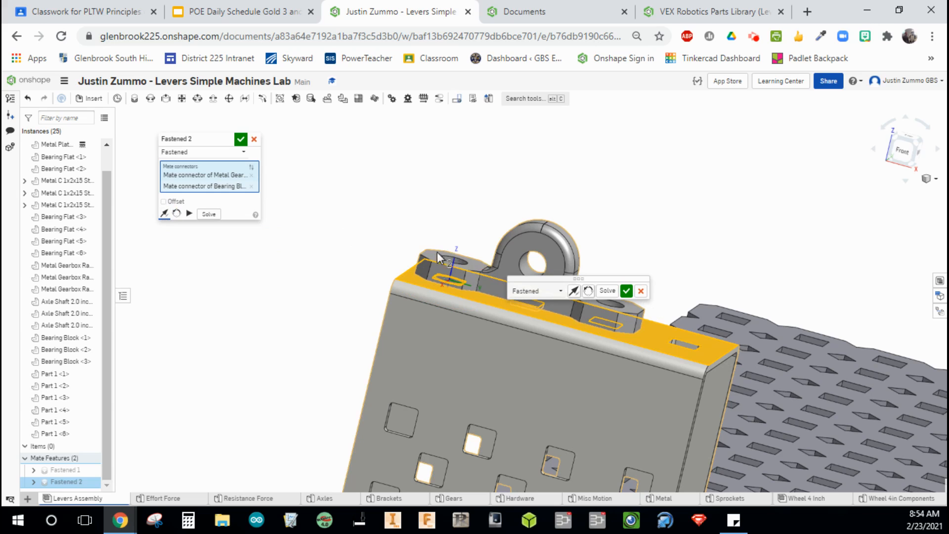
right_click_drag(674, 252, 658, 261)
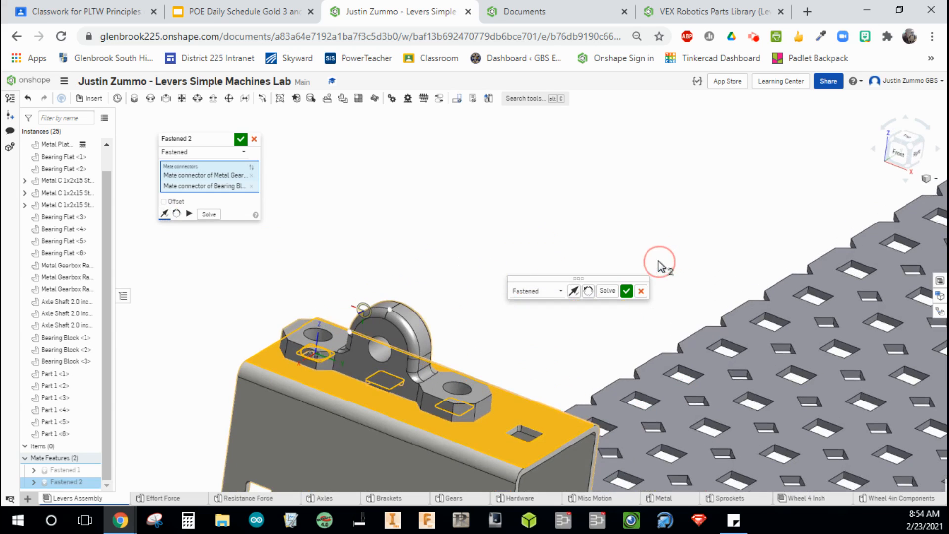
left_click(626, 291)
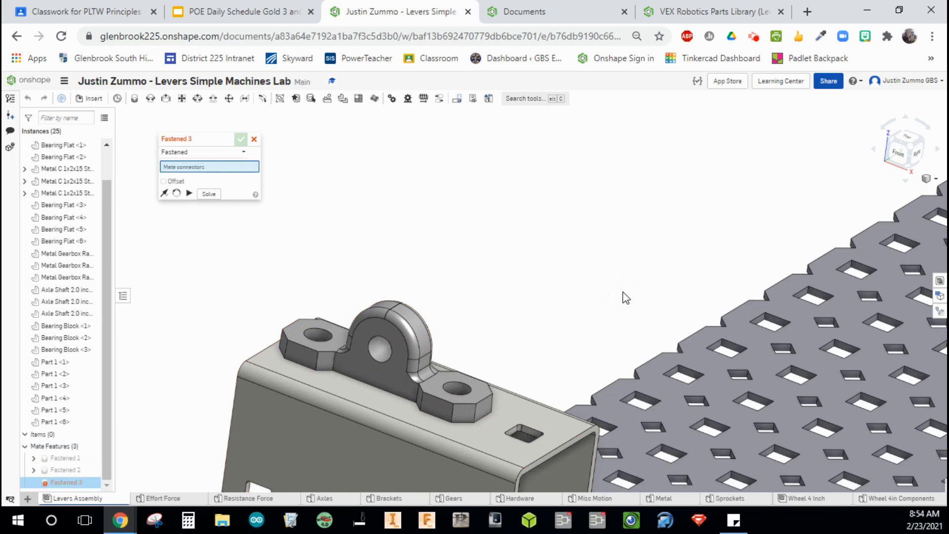
Close the Fastened mate tool without creating another mate.
scroll(626, 297, "down", 10)
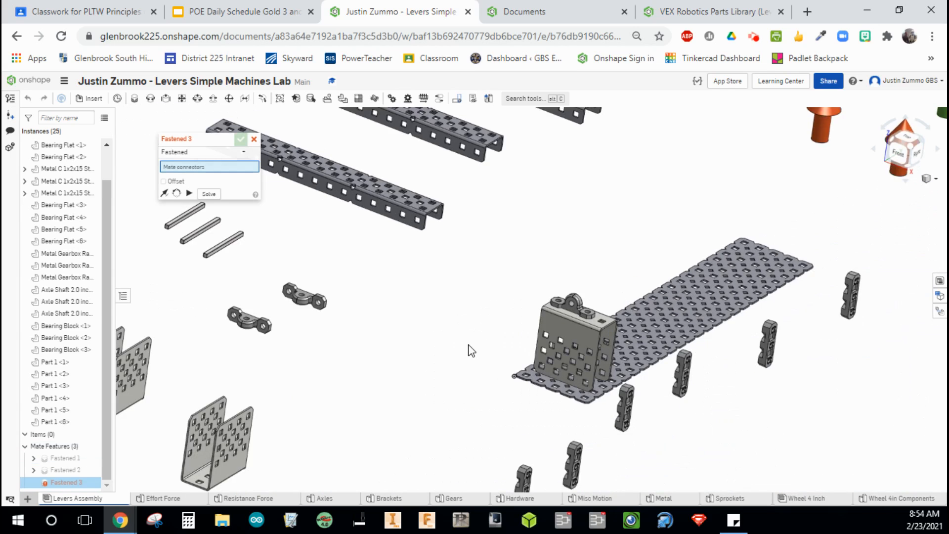
scroll(470, 350, "down", 3)
scroll(471, 350, "up", 7)
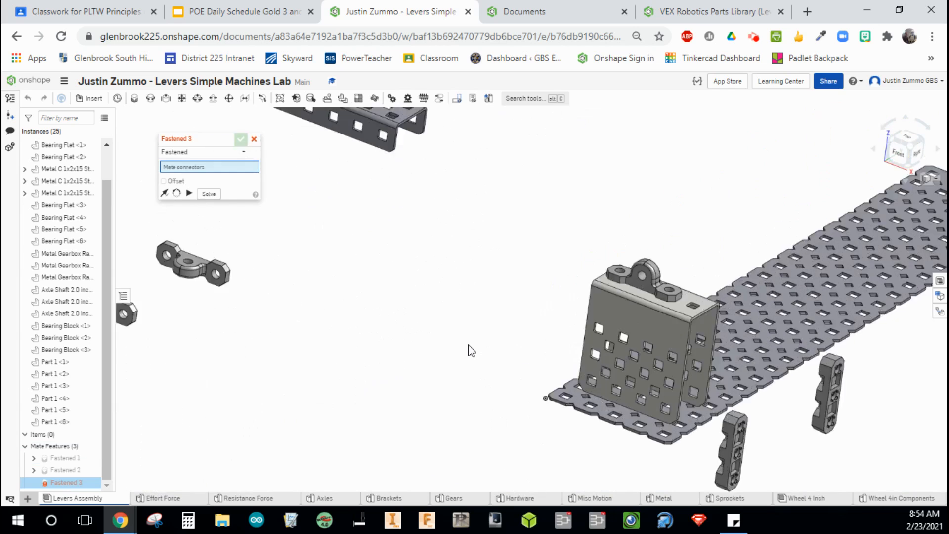
scroll(471, 350, "down", 4)
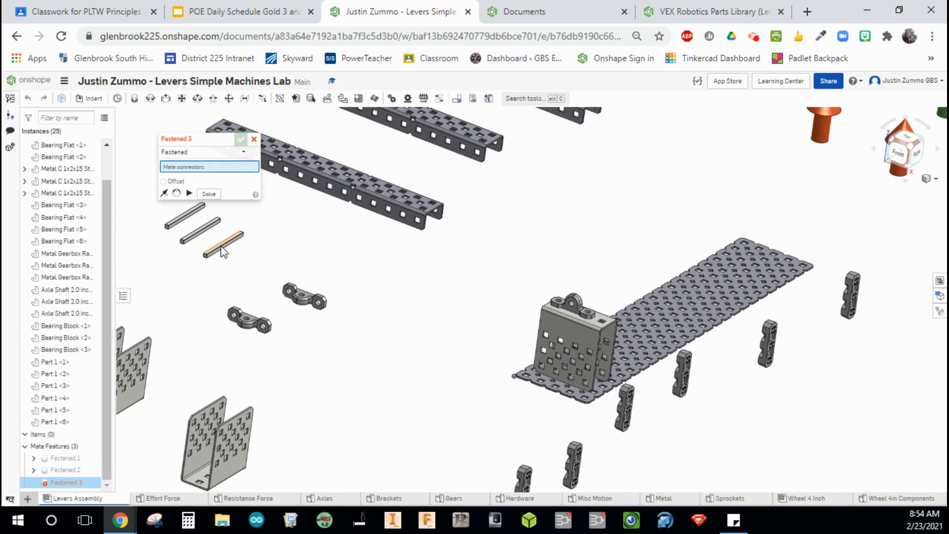
mouse_move(239, 250)
left_mouse_down()
mouse_move(427, 273)
mouse_move(467, 295)
left_mouse_up()
left_click(256, 142)
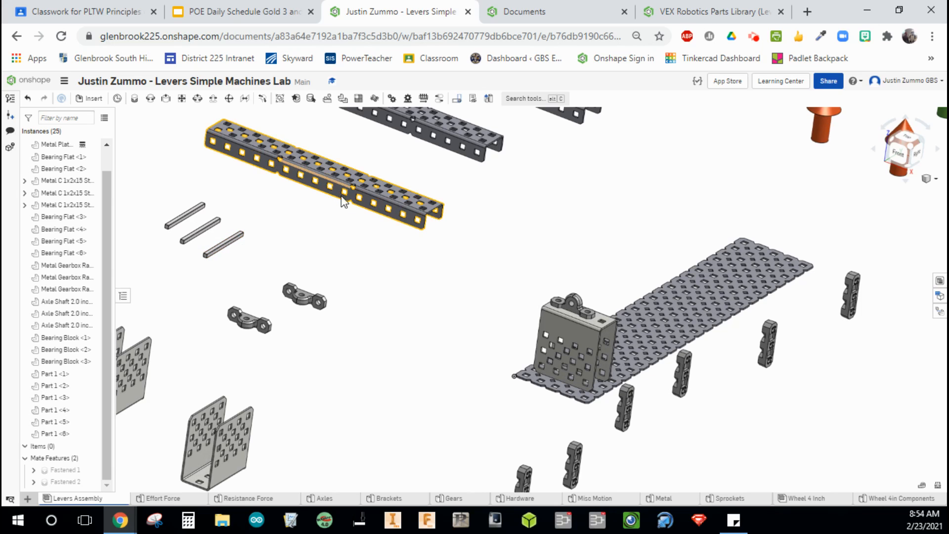
Start a Revolute mate and pick a mate connector at the end face of an axle shaft.
left_click(153, 102)
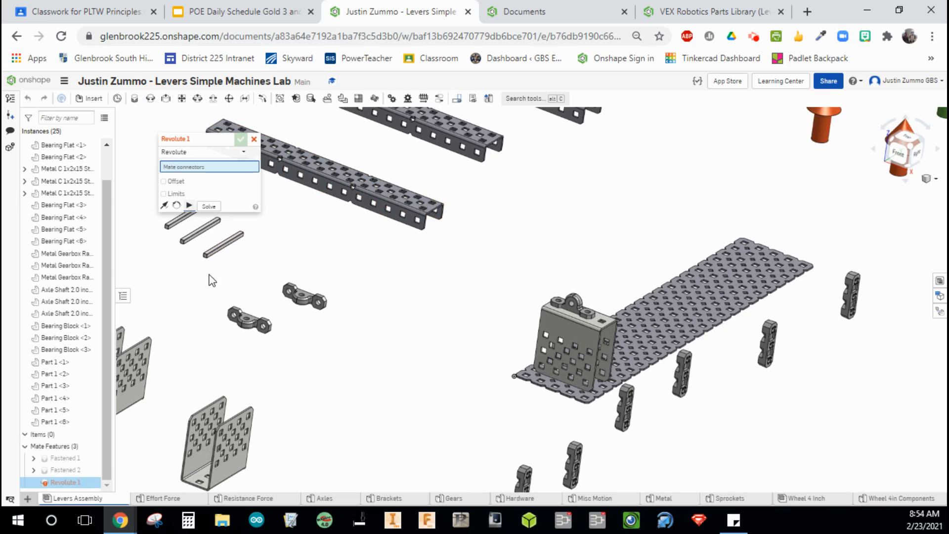
scroll(195, 256, "up", 8)
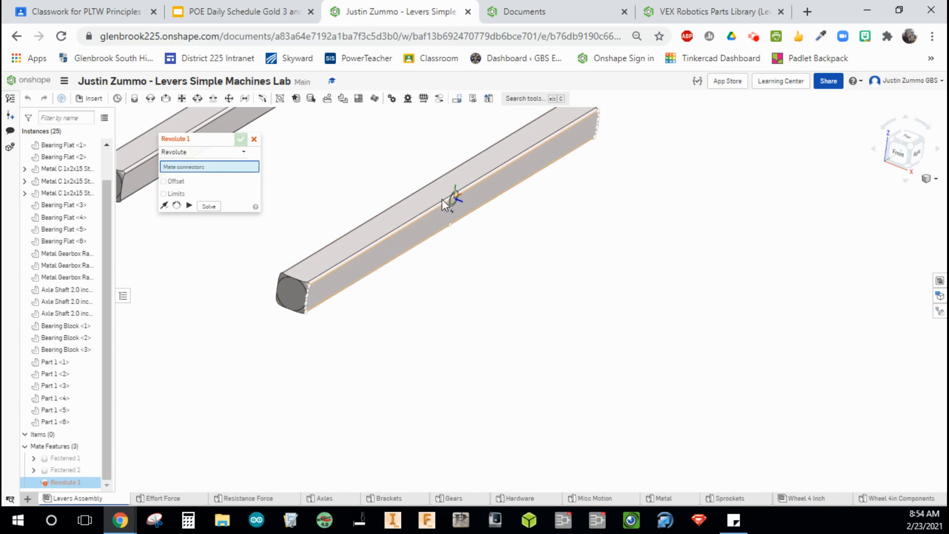
left_click(291, 293)
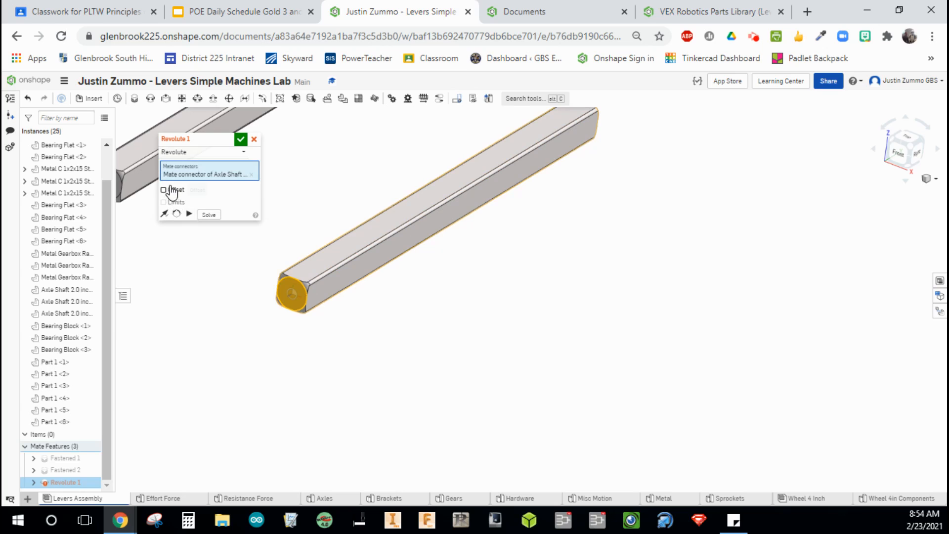
Examine the bearing block on top of the bracket, in isometric view, to locate its axle hole.
scroll(490, 325, "down", 5)
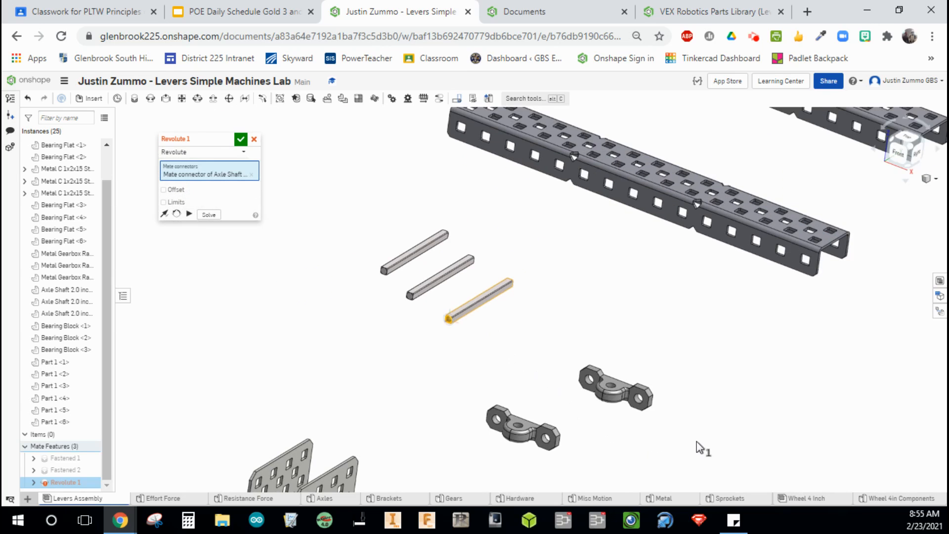
right_click_drag(695, 441, 556, 346)
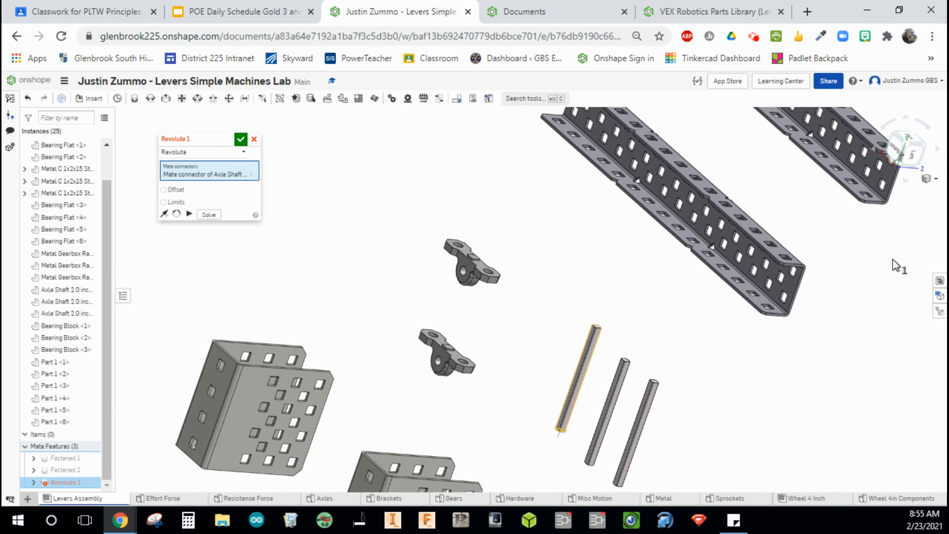
left_click(933, 179)
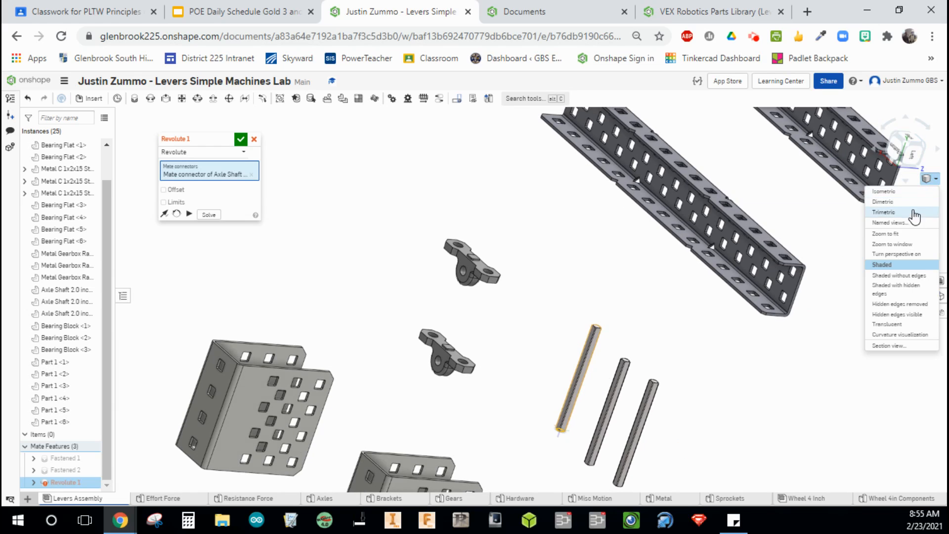
left_click(915, 191)
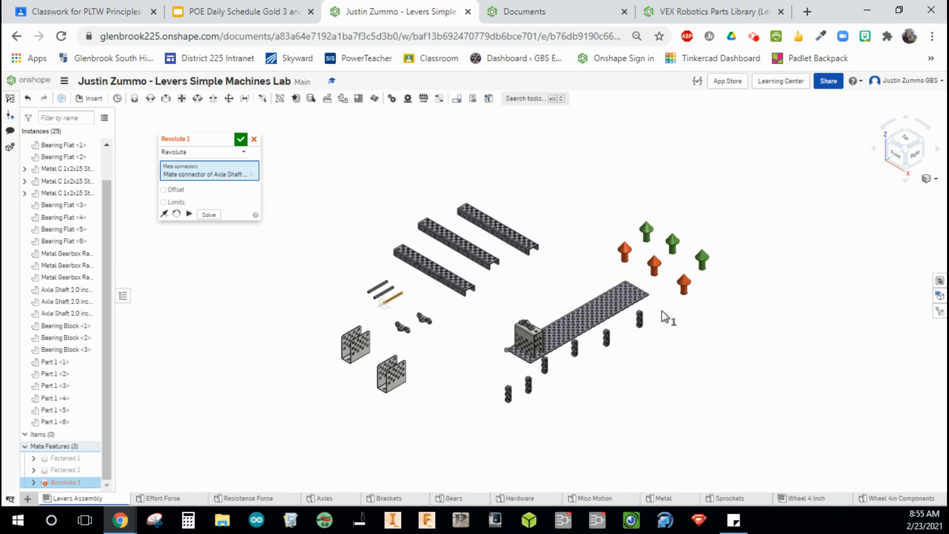
scroll(625, 322, "up", 5)
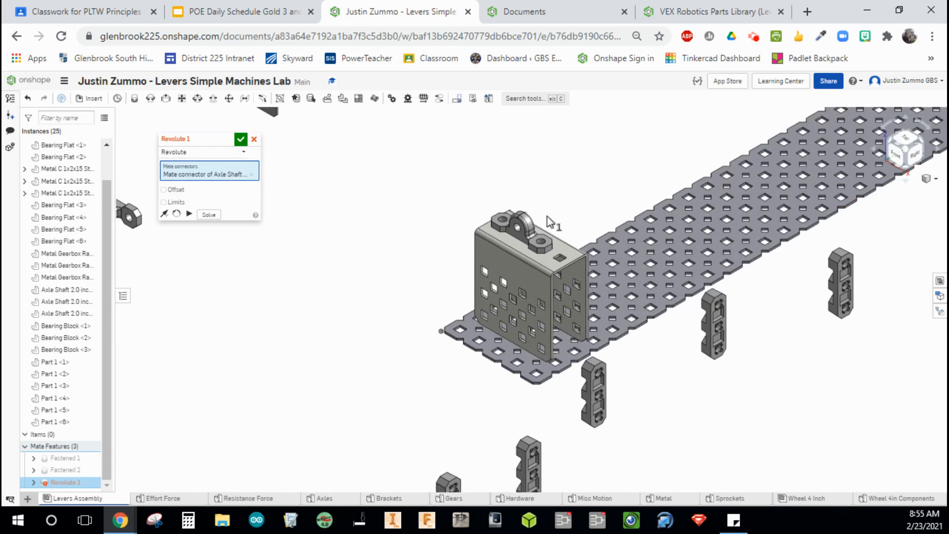
scroll(556, 212, "up", 6)
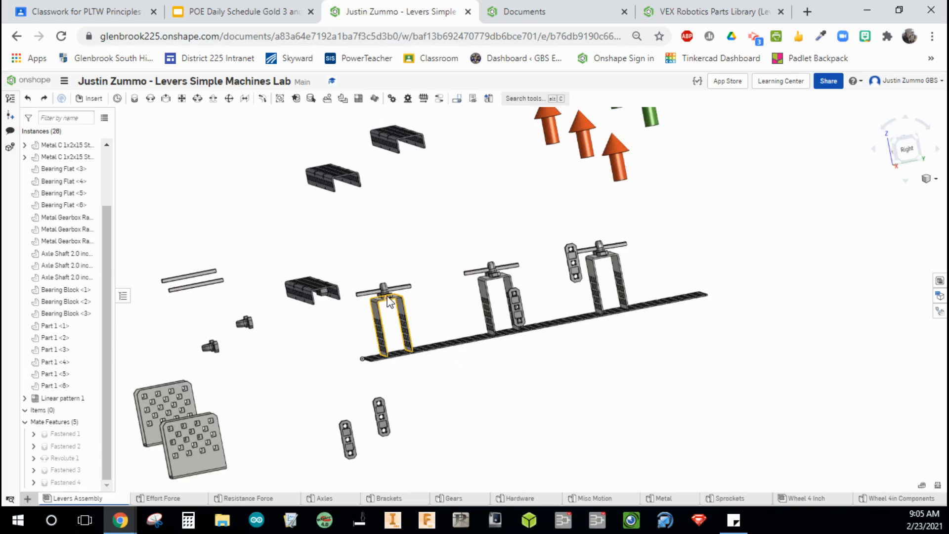
scroll(387, 296, "up", 8)
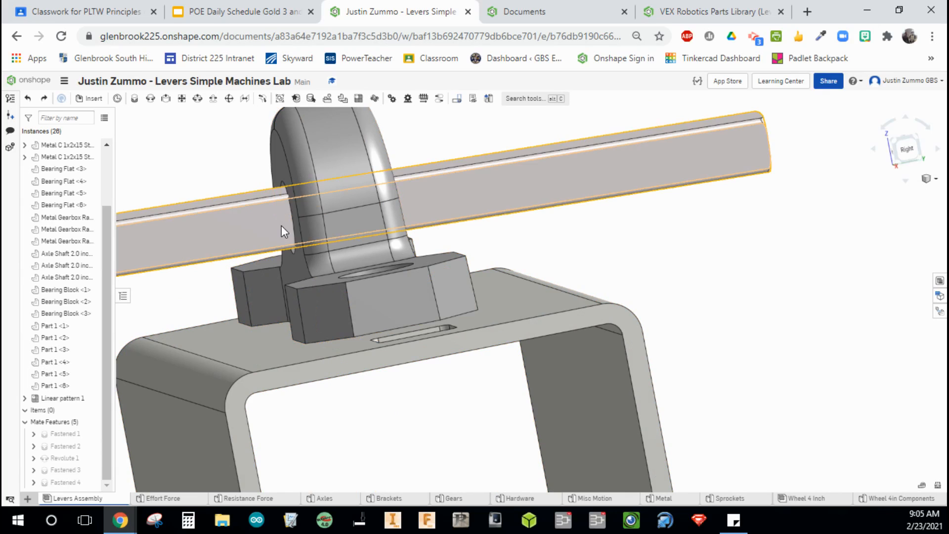
Edit Revolute 1, replacing the bearing block's mate connector with one at the block's axle hole, and accept it.
scroll(566, 206, "down", 6)
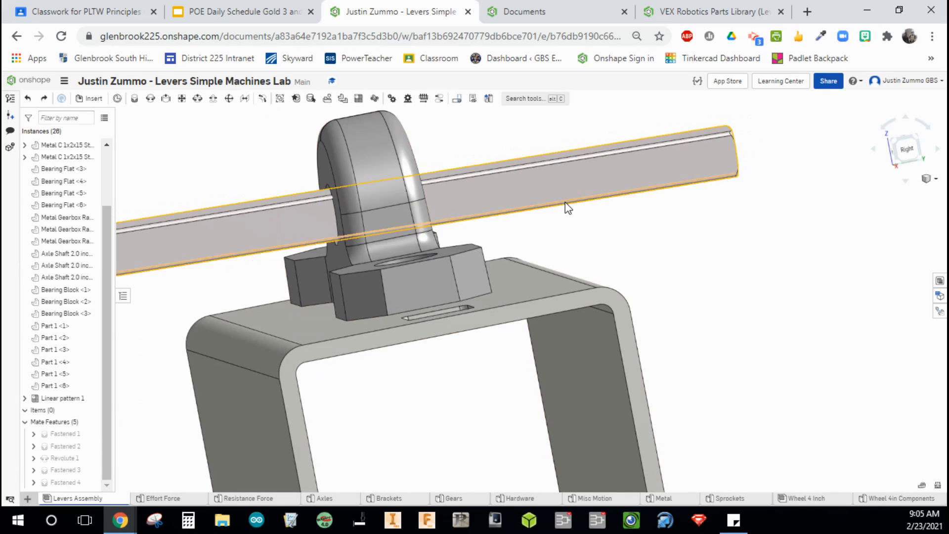
middle_click_drag(402, 153, 430, 178)
right_click_drag(429, 174, 451, 184)
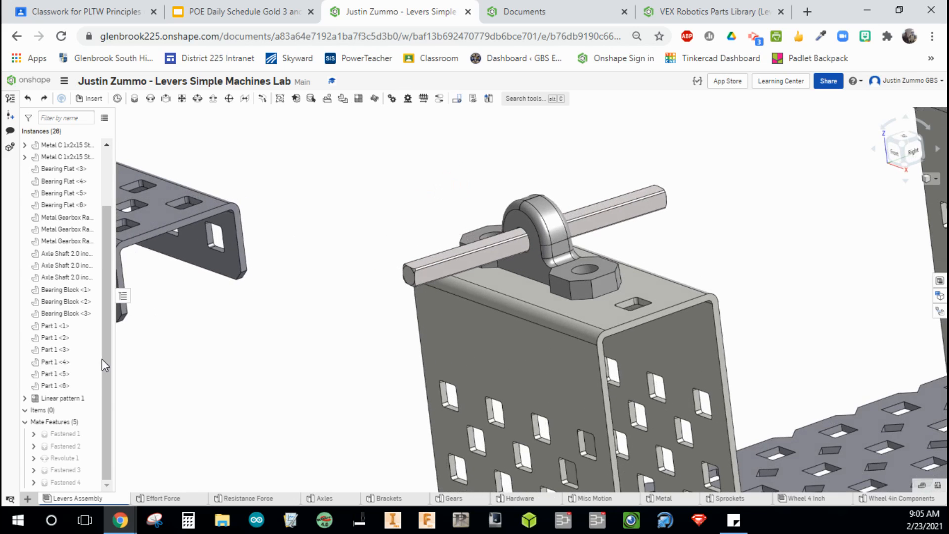
double_click(69, 457)
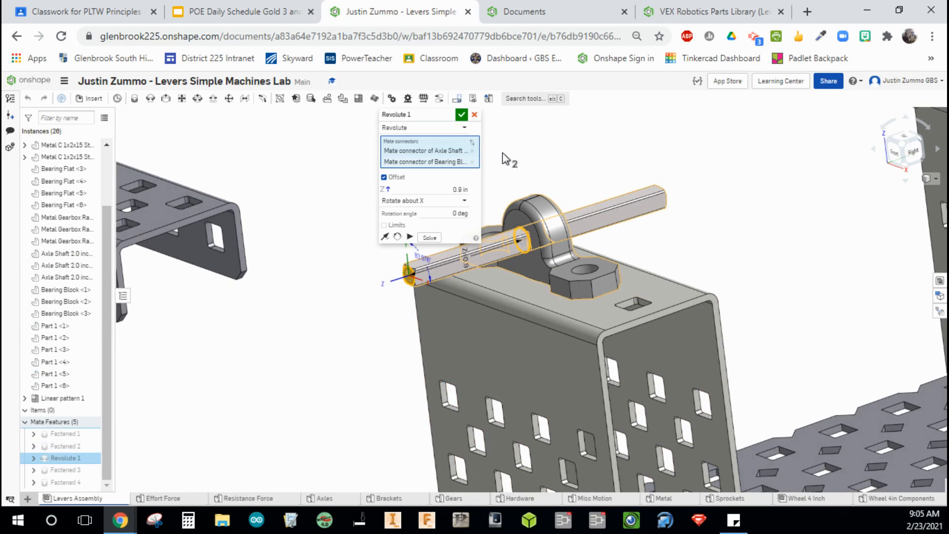
left_click(471, 165)
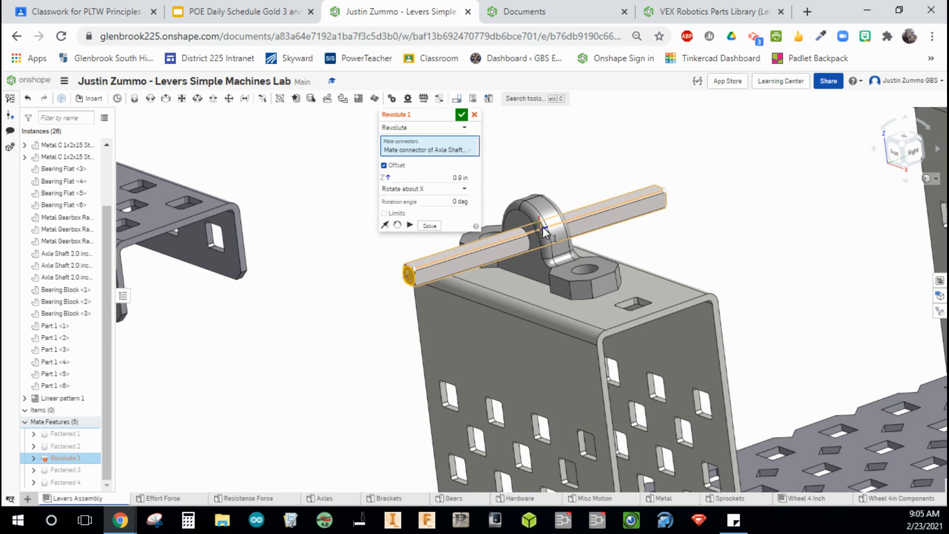
scroll(565, 230, "up", 4)
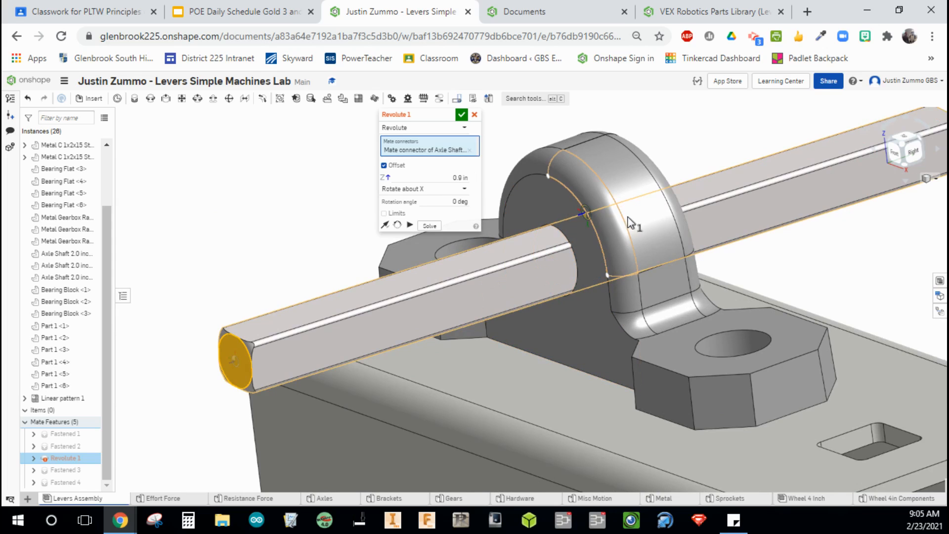
left_click(598, 244)
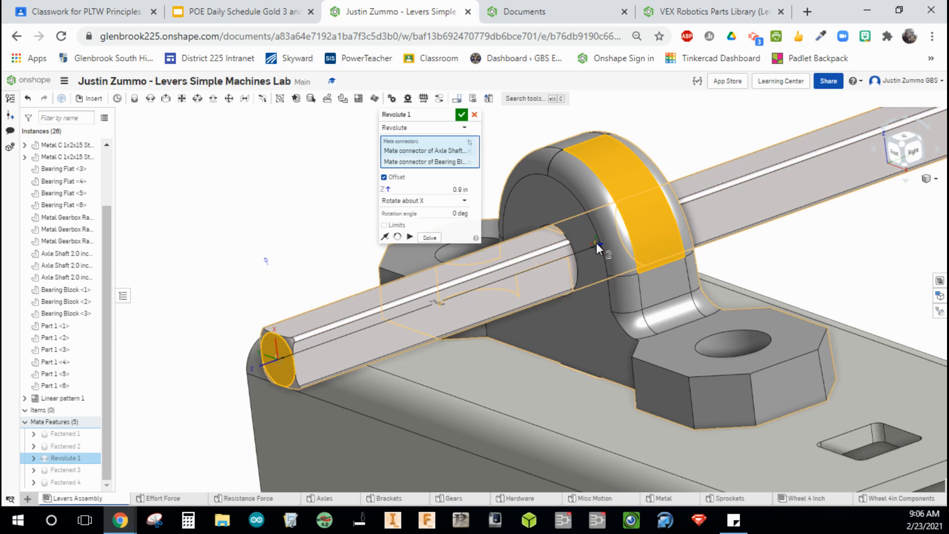
left_click(461, 115)
Inspect the bracket, bearing block and axle sets standing along the base plate.
scroll(310, 159, "down", 5)
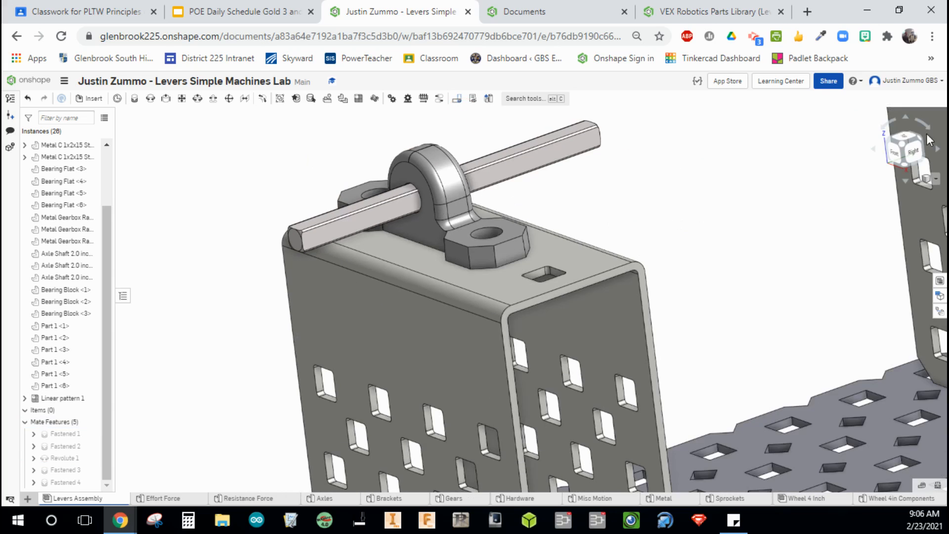
left_click(908, 153)
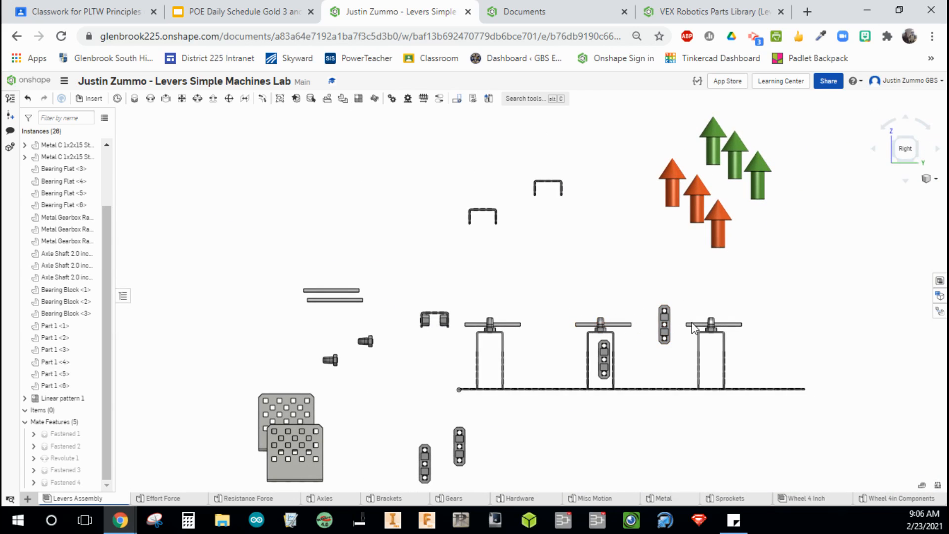
right_click_drag(523, 276, 557, 310)
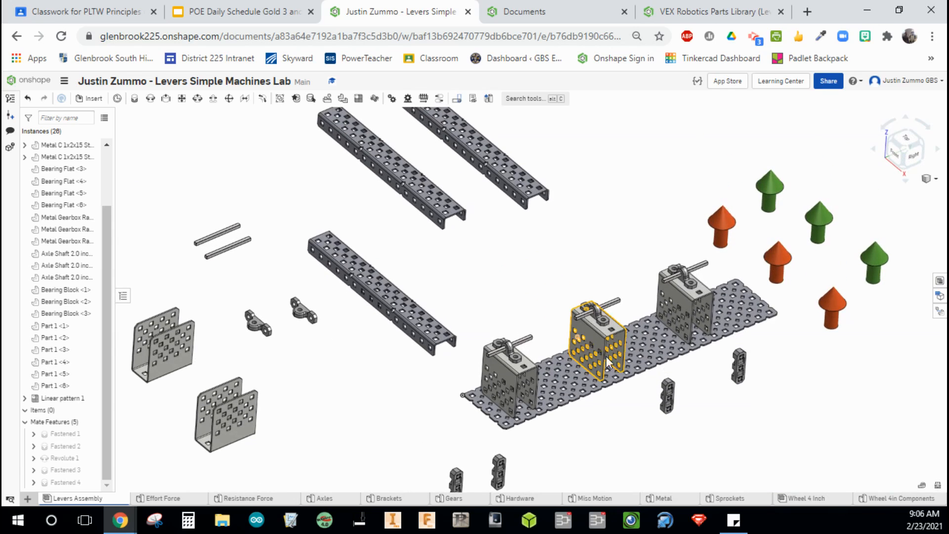
mouse_move(632, 397)
right_mouse_down()
mouse_move(646, 381)
mouse_move(627, 399)
mouse_move(614, 388)
mouse_move(642, 387)
right_mouse_up()
scroll(565, 332, "up", 5)
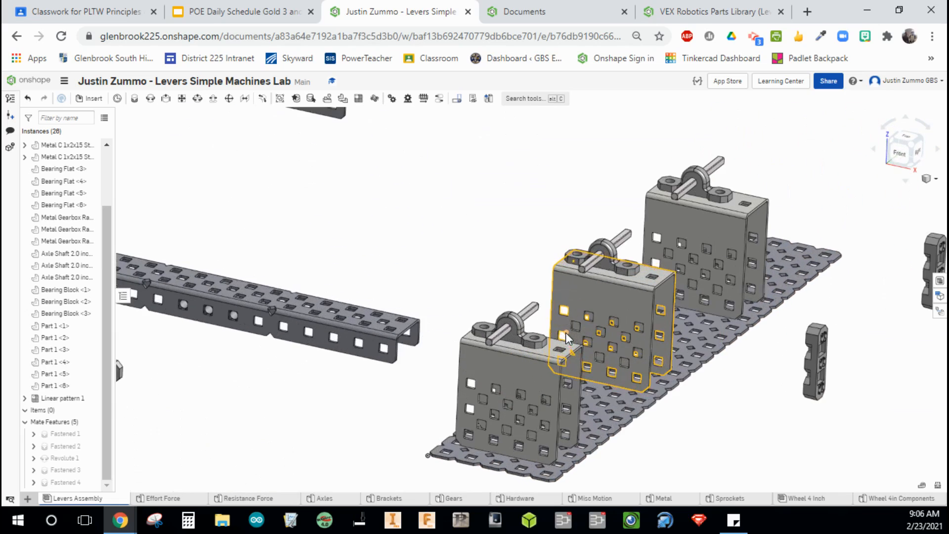
scroll(565, 332, "up", 5)
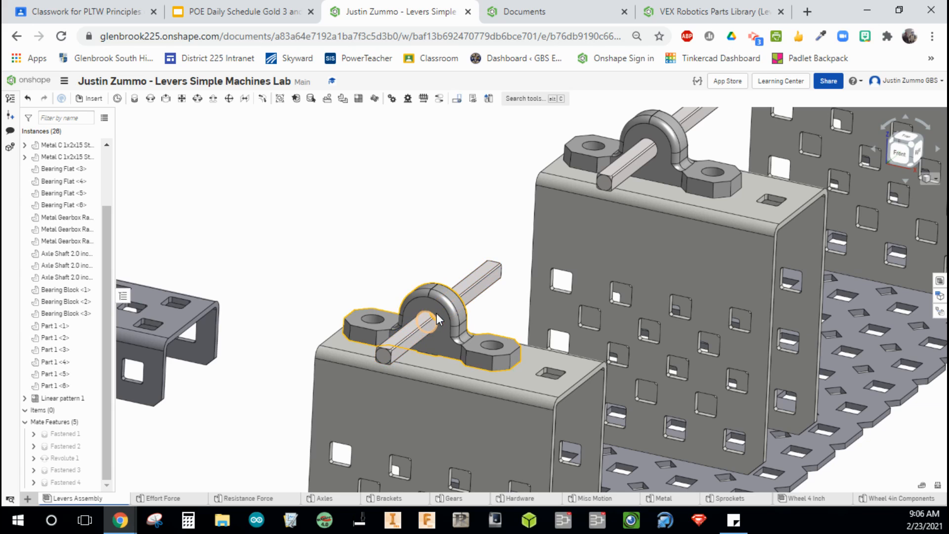
scroll(388, 173, "down", 5)
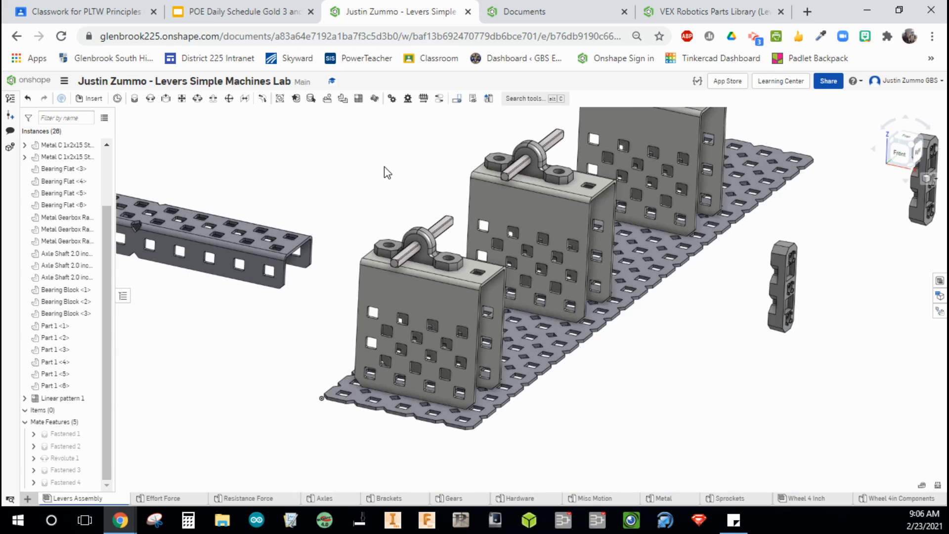
scroll(387, 173, "down", 5)
middle_click_drag(349, 144, 395, 220)
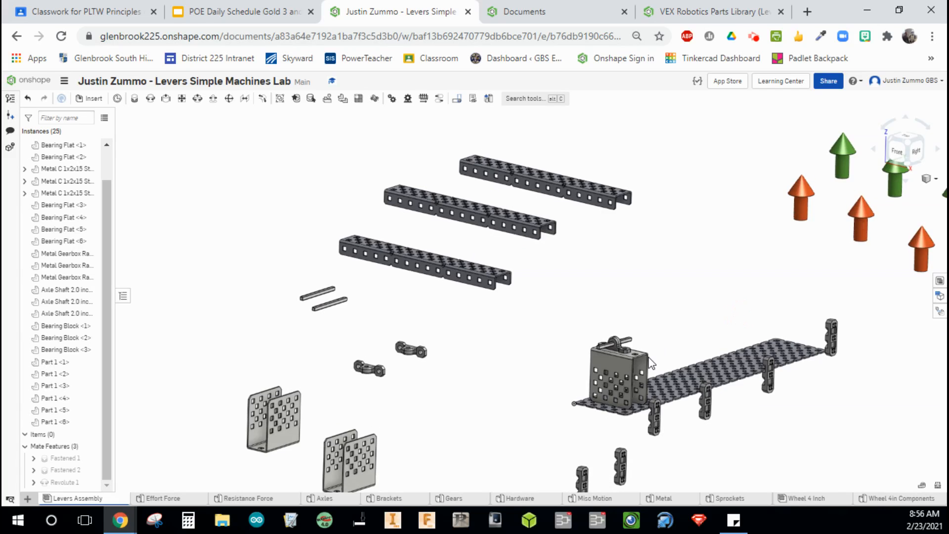
Spin the axle inside the bearing block to test the Revolute mate.
scroll(650, 363, "up", 10)
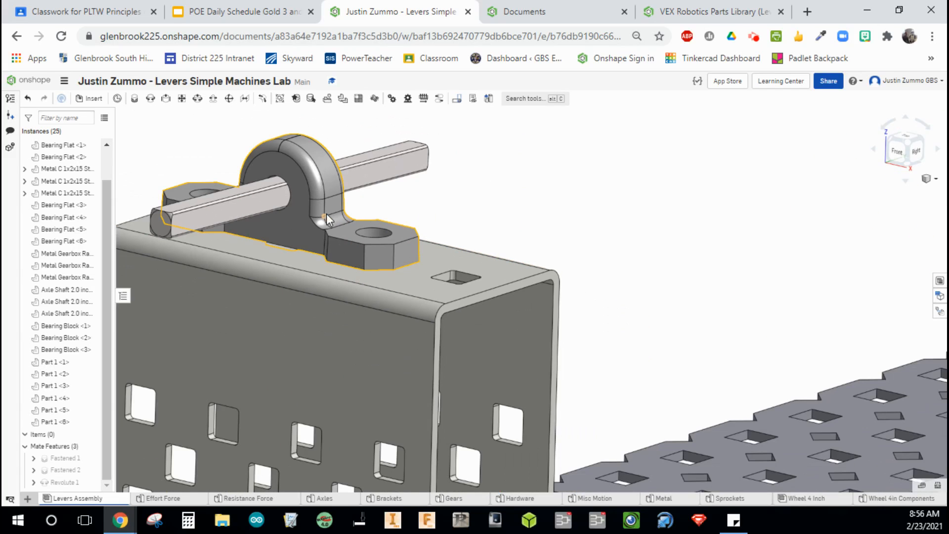
left_click(238, 214)
left_click_drag(238, 215, 333, 248)
left_click_drag(361, 321, 467, 263)
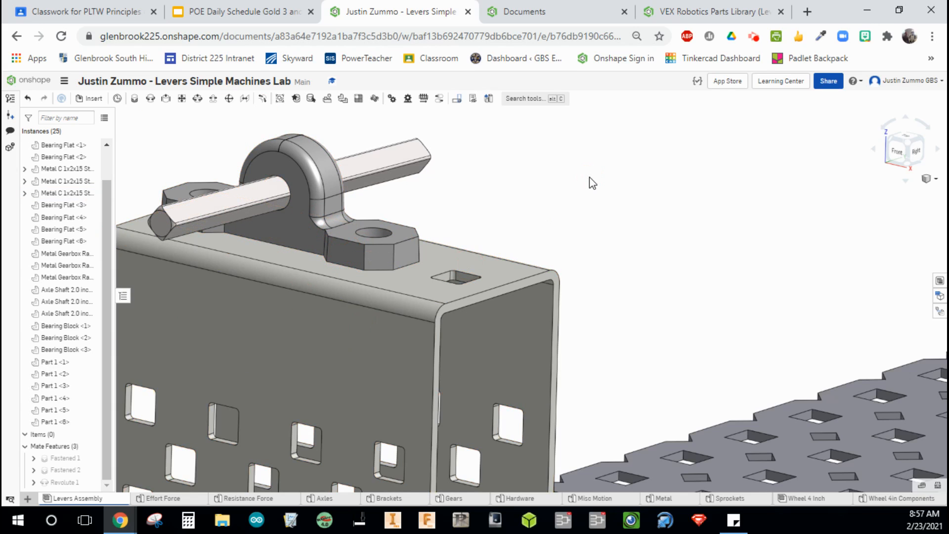
Start a linear pattern and select the bracket, bearing block and axle shaft as the instances to pattern.
scroll(592, 183, "down", 6)
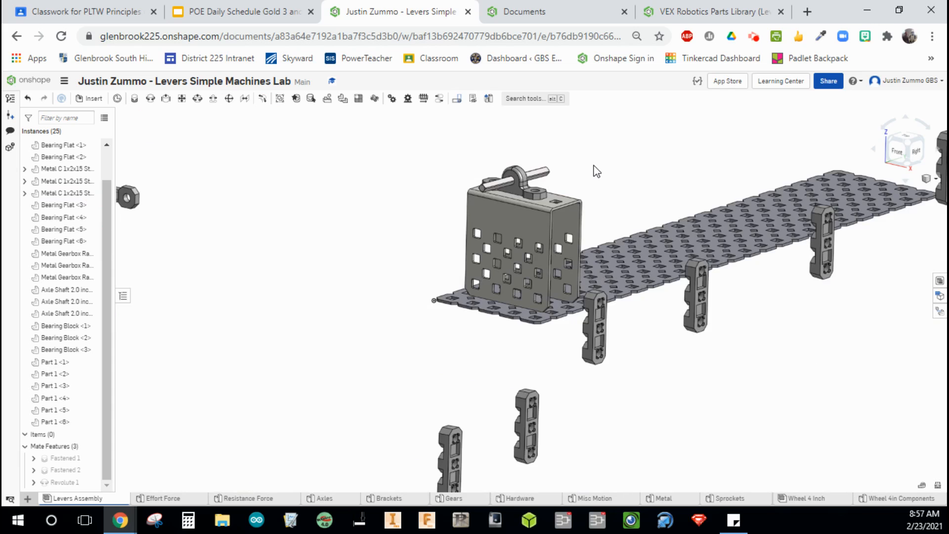
middle_click_drag(593, 166, 580, 190)
right_click_drag(579, 190, 580, 202)
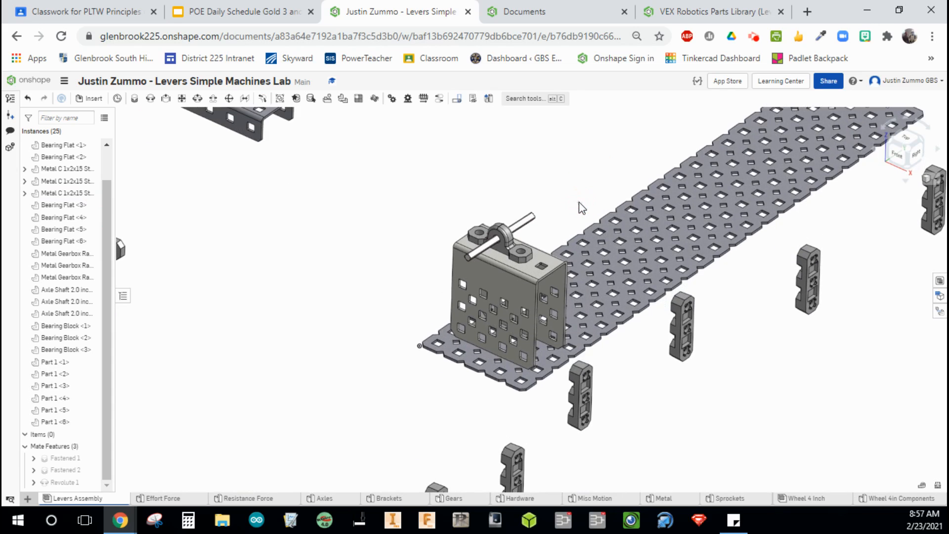
scroll(557, 203, "down", 8)
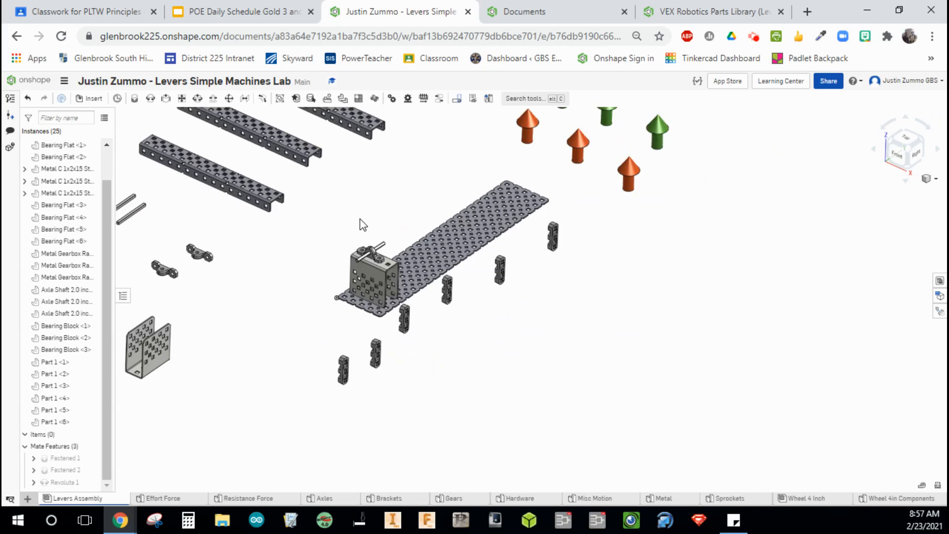
middle_click_drag(364, 225, 406, 275)
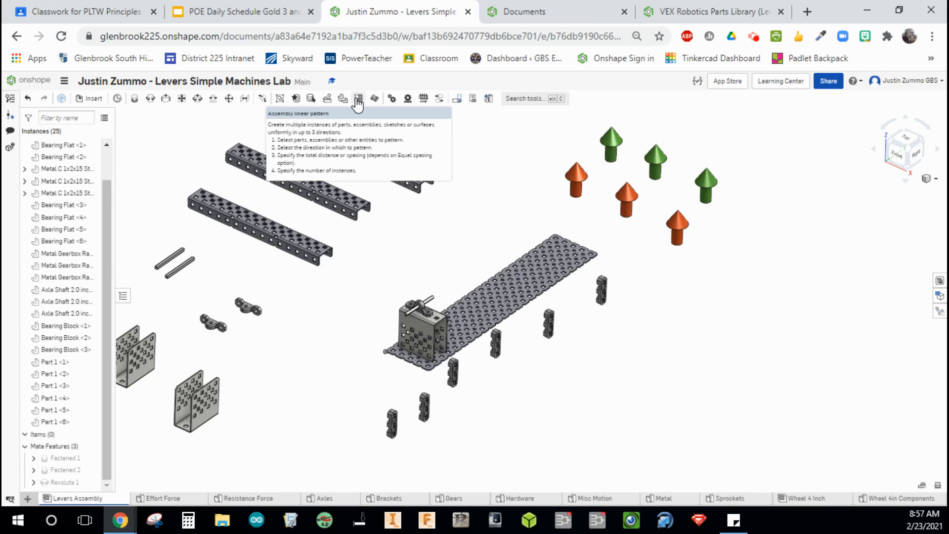
left_click(359, 102)
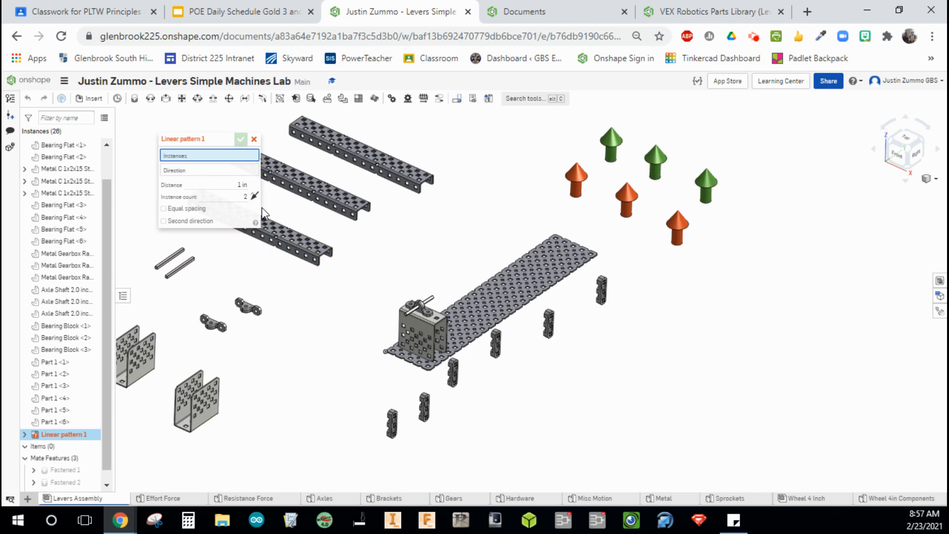
left_click(416, 323)
left_click(425, 312)
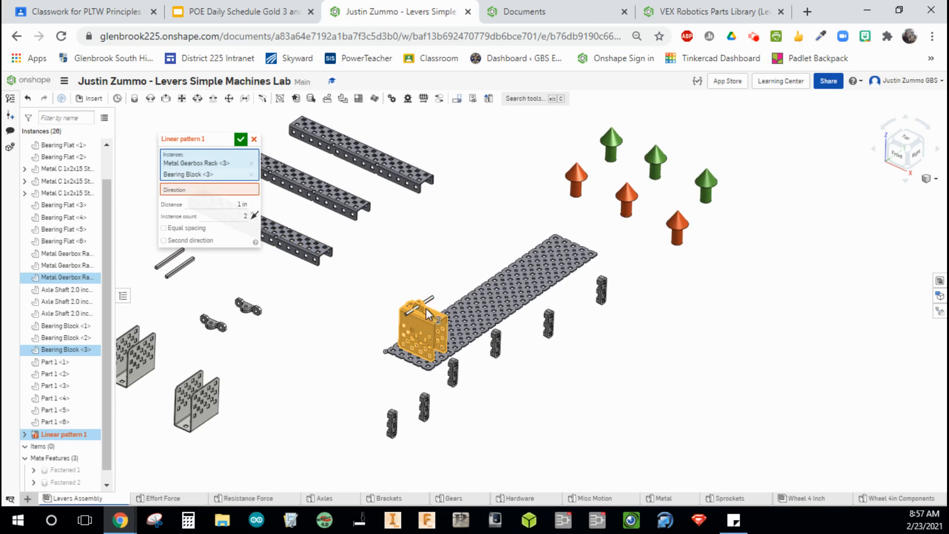
left_click(430, 307)
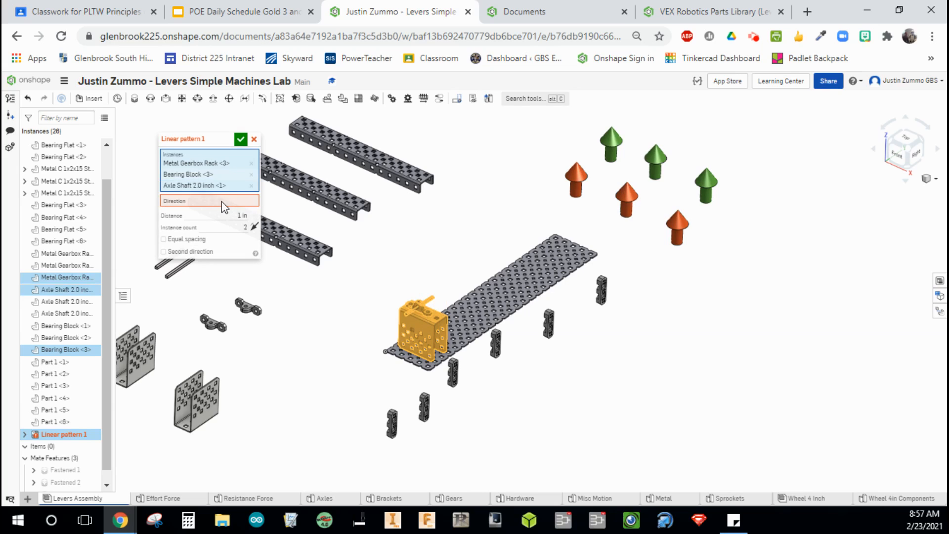
Set the pattern direction along the base plate's edge with 4 in spacing and 3 instances, and accept the pattern.
left_click(193, 201)
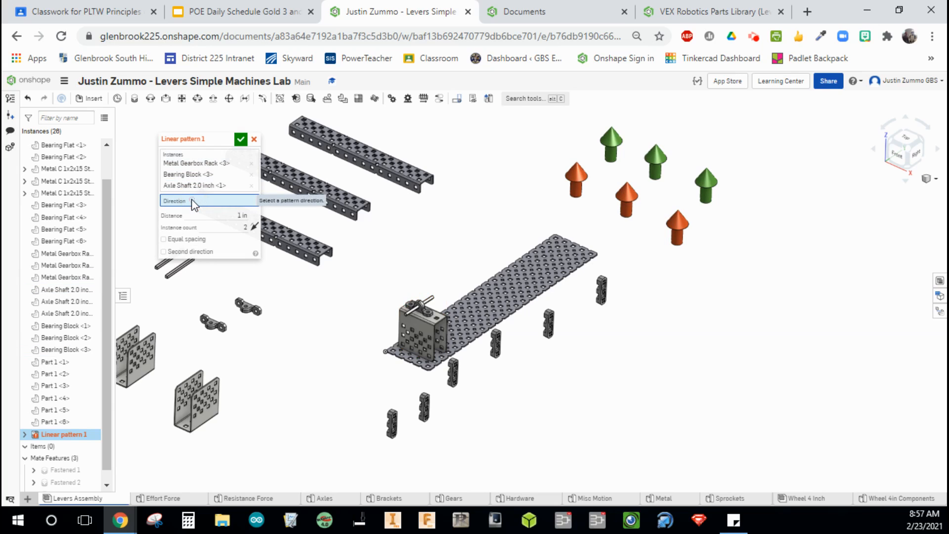
scroll(469, 365, "up", 5)
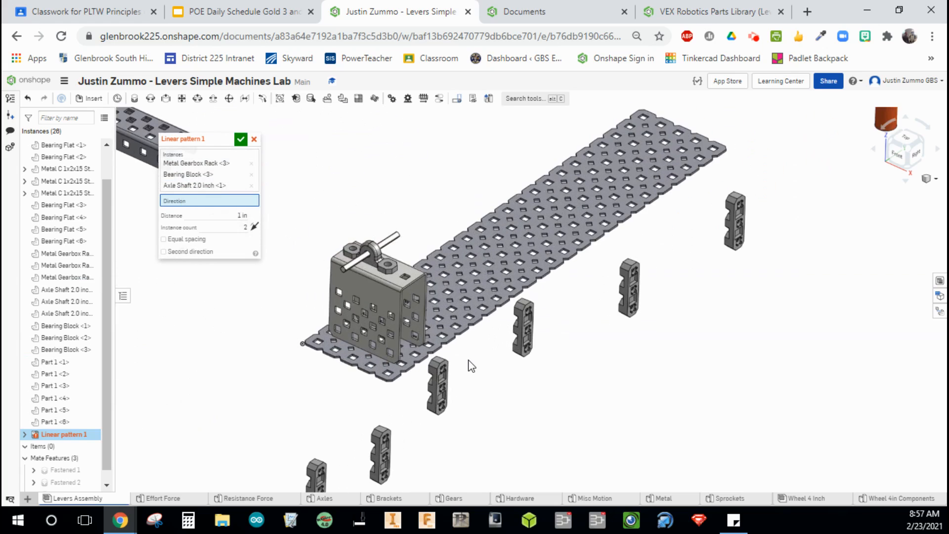
scroll(469, 366, "up", 2)
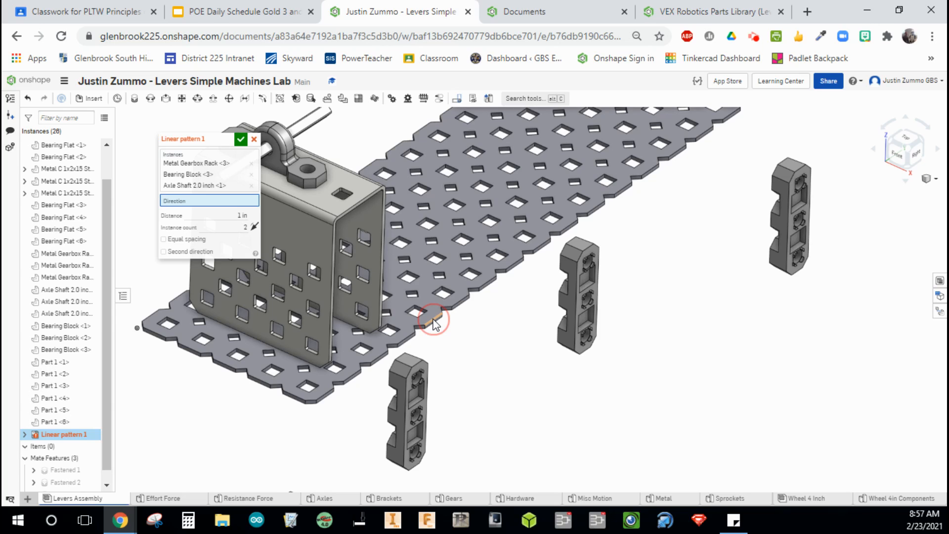
left_click(433, 320)
scroll(497, 287, "down", 4)
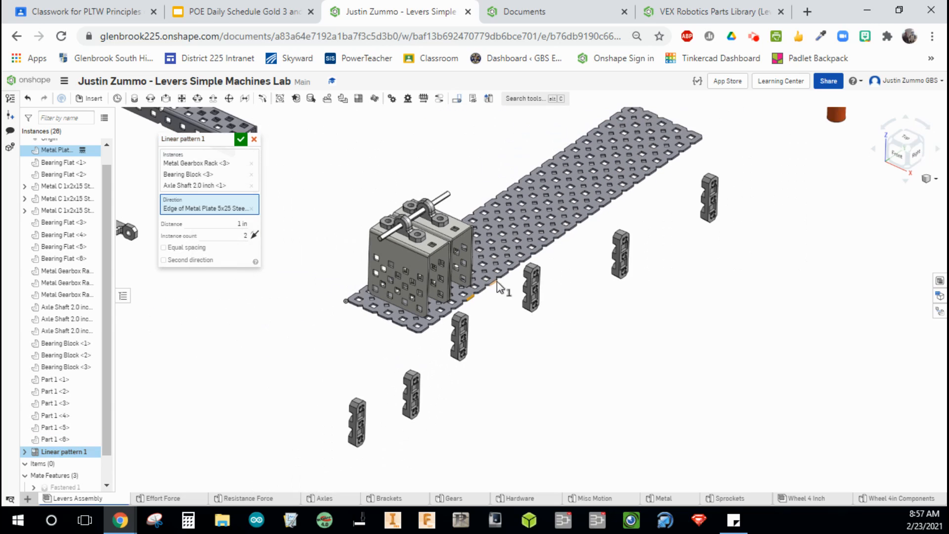
left_click(223, 223)
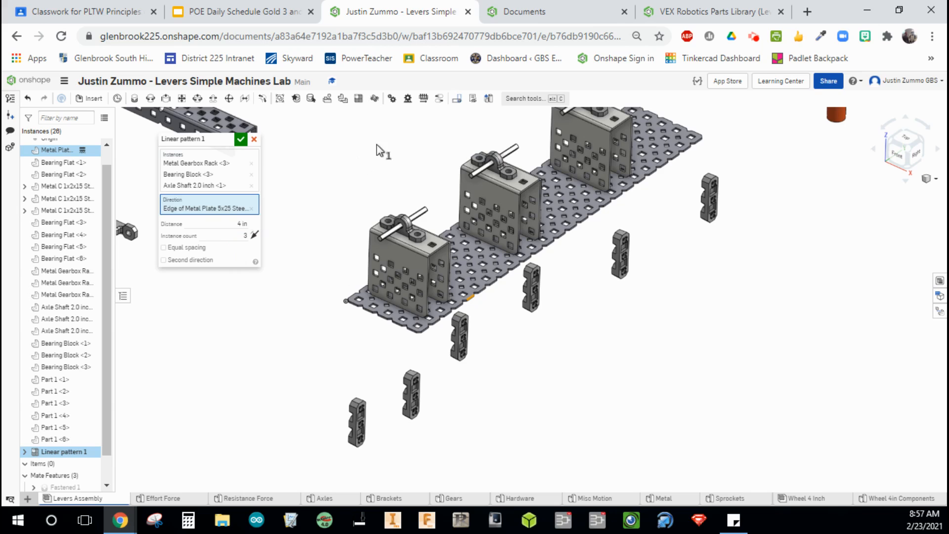
middle_click_drag(405, 141, 377, 221)
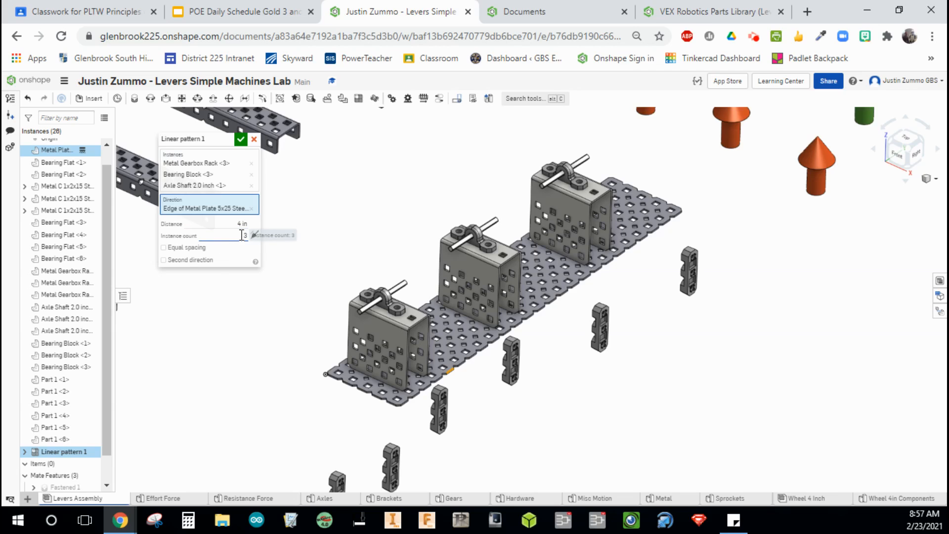
left_click(241, 139)
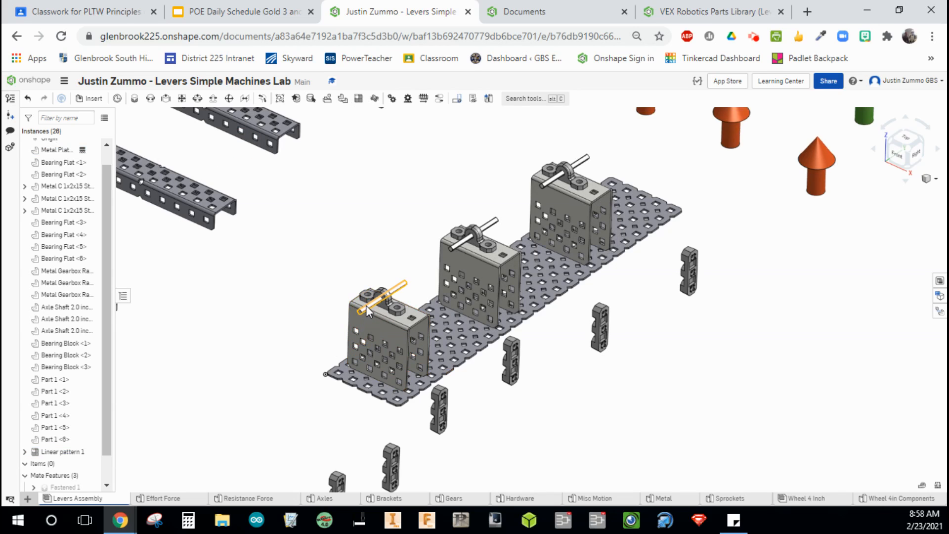
Inspect the patterned brackets, bearing blocks and axles along the base plate and the loose C-channels.
left_click(366, 319)
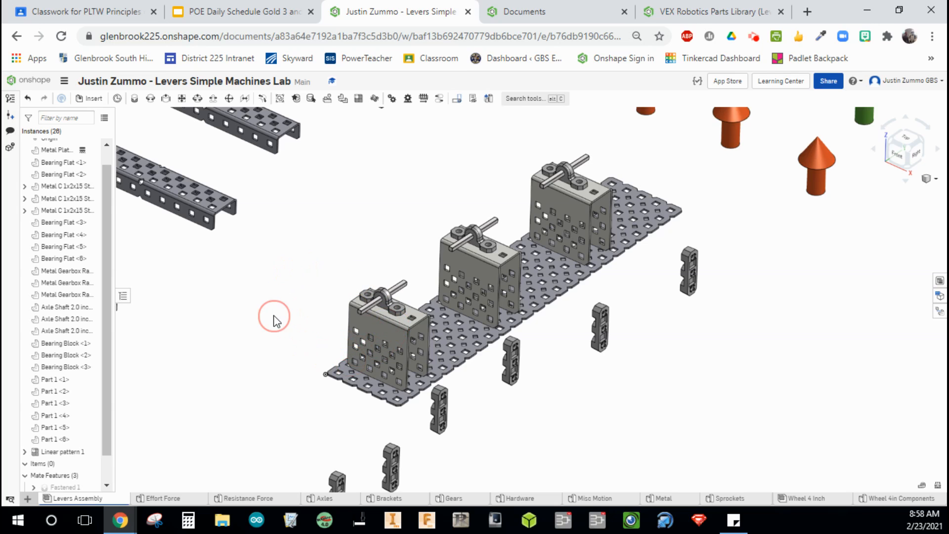
scroll(273, 321, "down", 3)
middle_click_drag(271, 318, 394, 302)
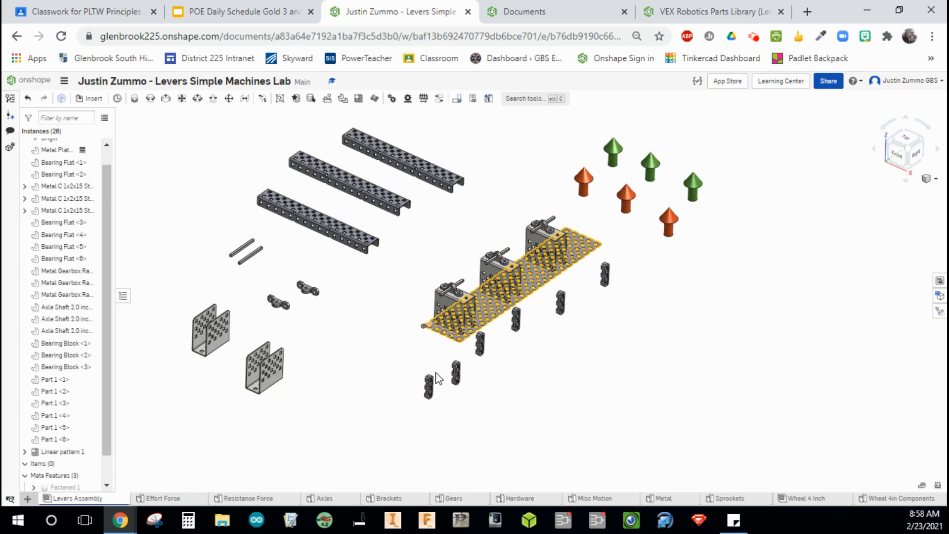
scroll(434, 393, "up", 4)
scroll(434, 390, "up", 5)
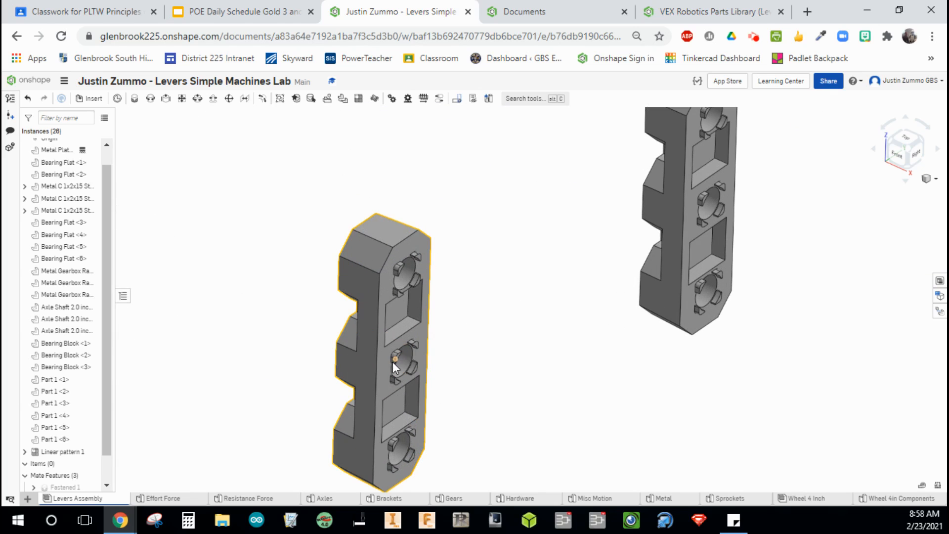
scroll(500, 325, "down", 6)
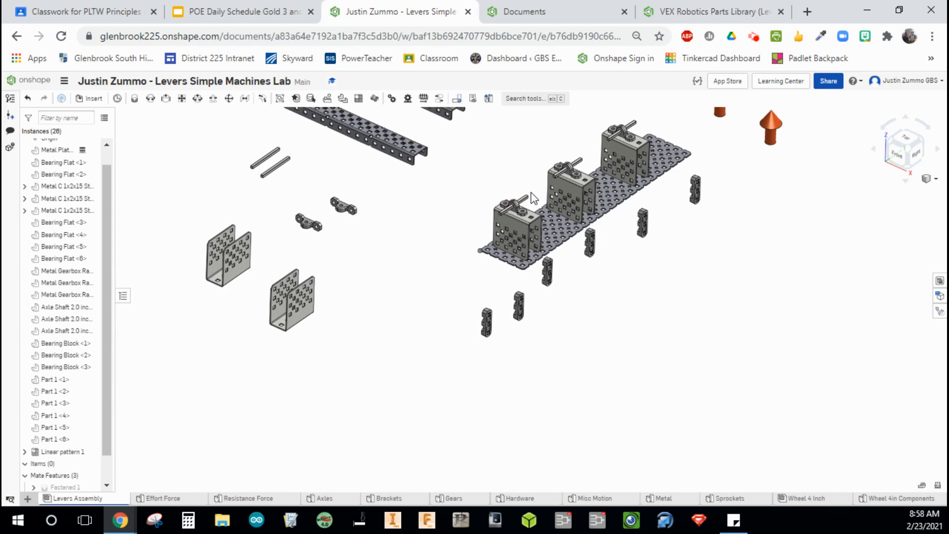
scroll(532, 195, "up", 3)
scroll(531, 192, "up", 3)
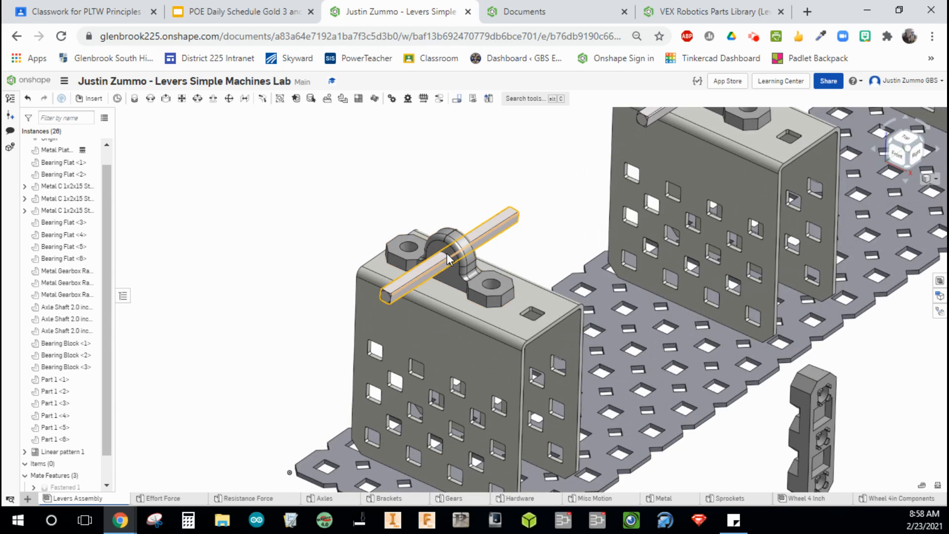
scroll(434, 212, "down", 5)
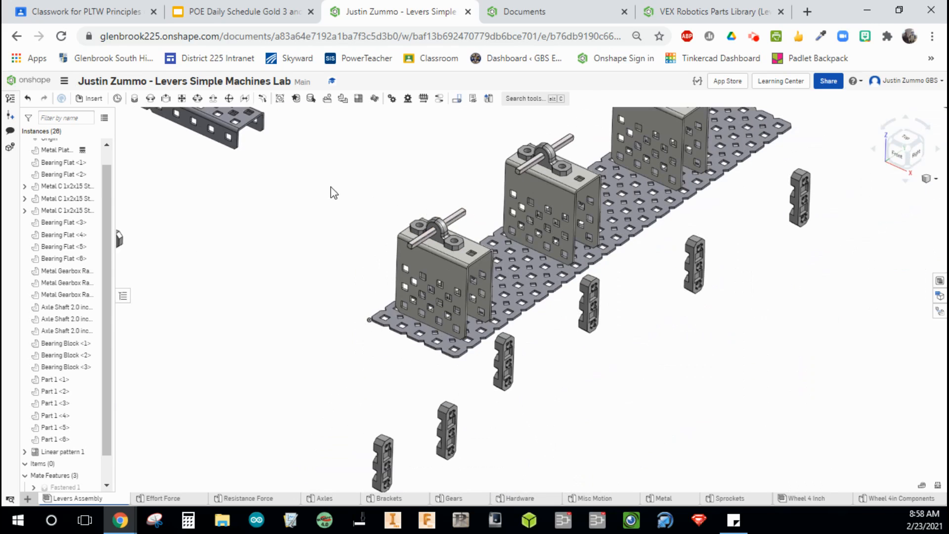
scroll(345, 202, "up", 1)
scroll(379, 236, "up", 3)
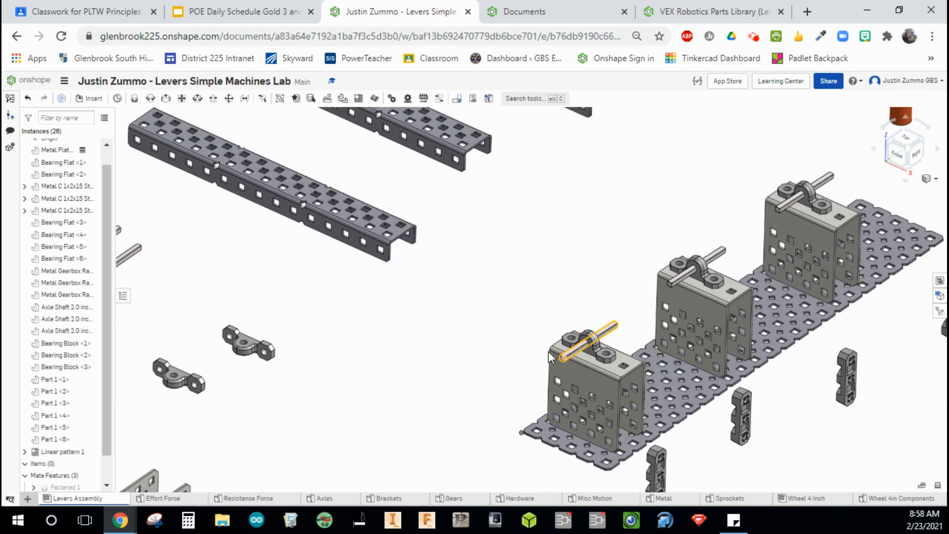
scroll(250, 193, "up", 10)
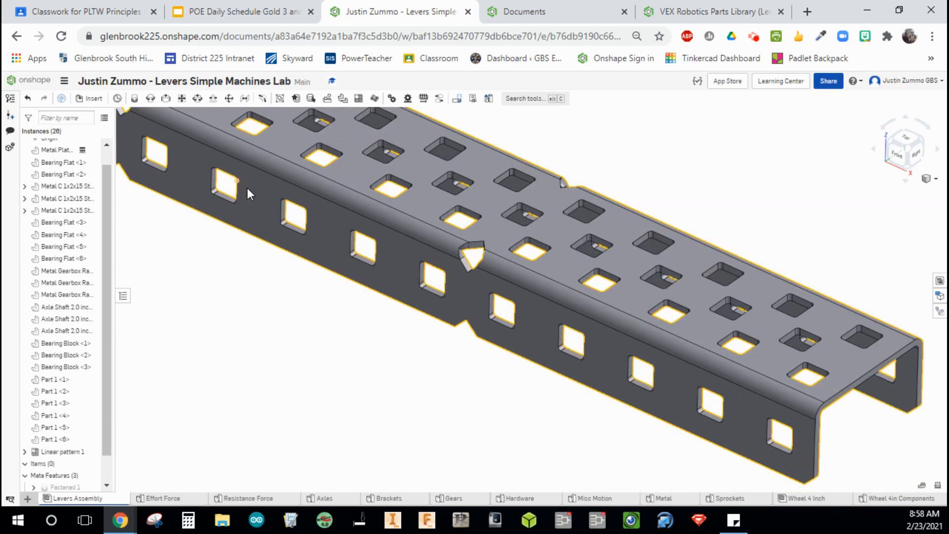
scroll(247, 189, "down", 10)
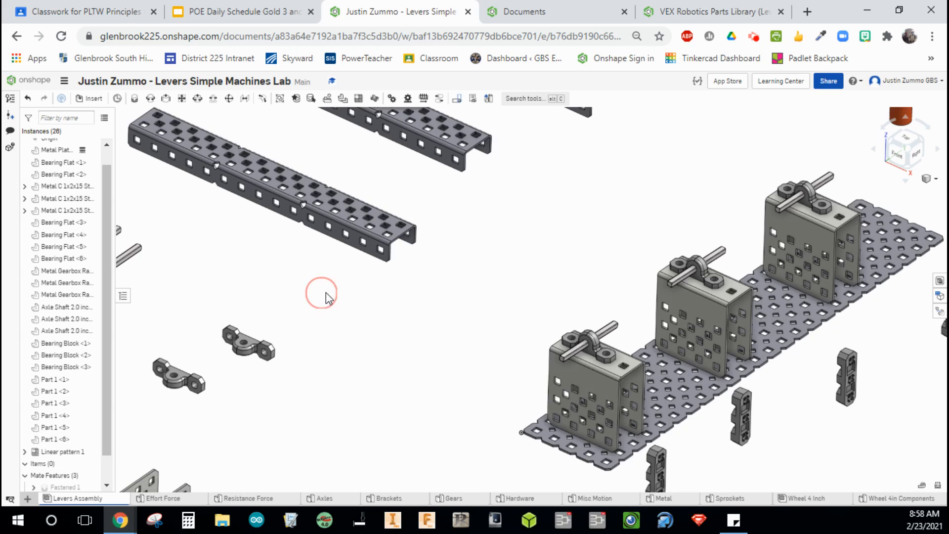
Start a Fastened mate and pick the mate connector at a bearing flat's hole.
middle_click_drag(321, 292, 358, 262)
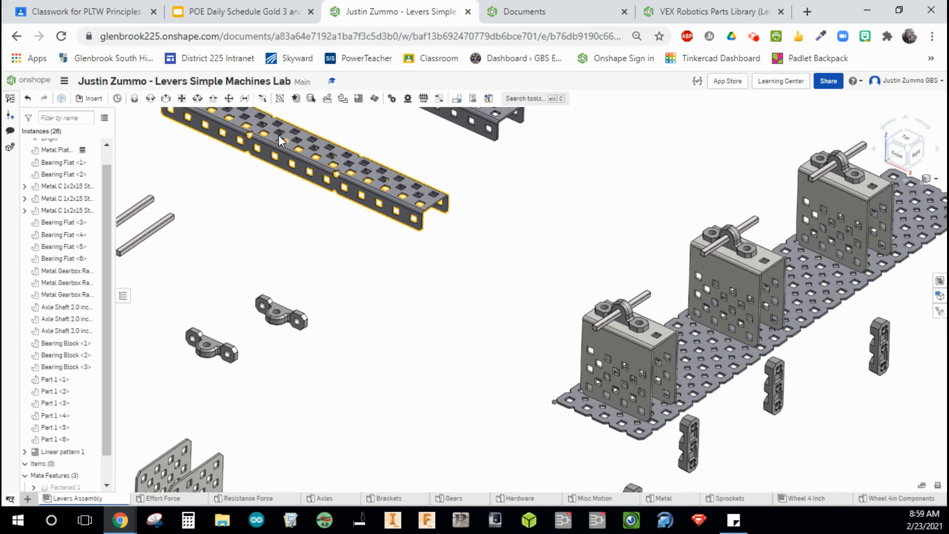
left_click(342, 216)
left_click_drag(364, 243, 369, 246)
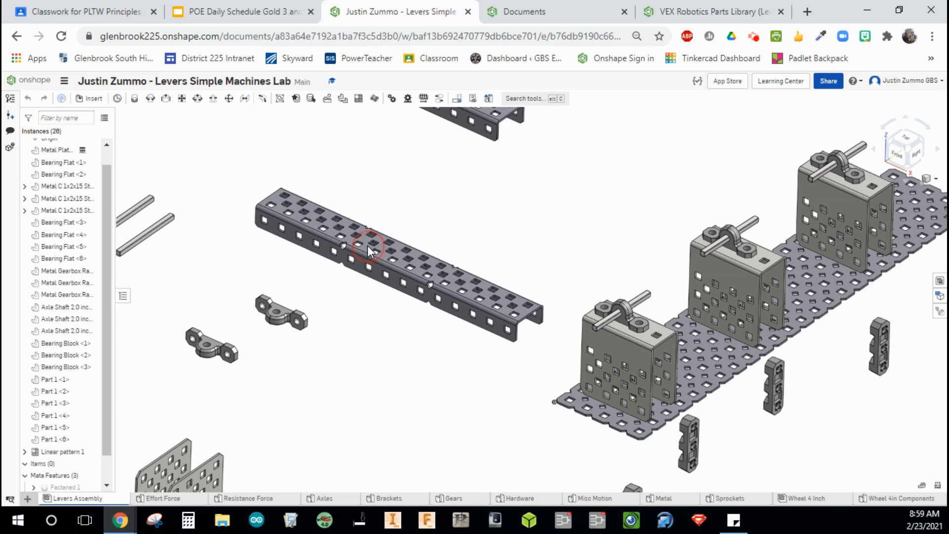
left_click(134, 99)
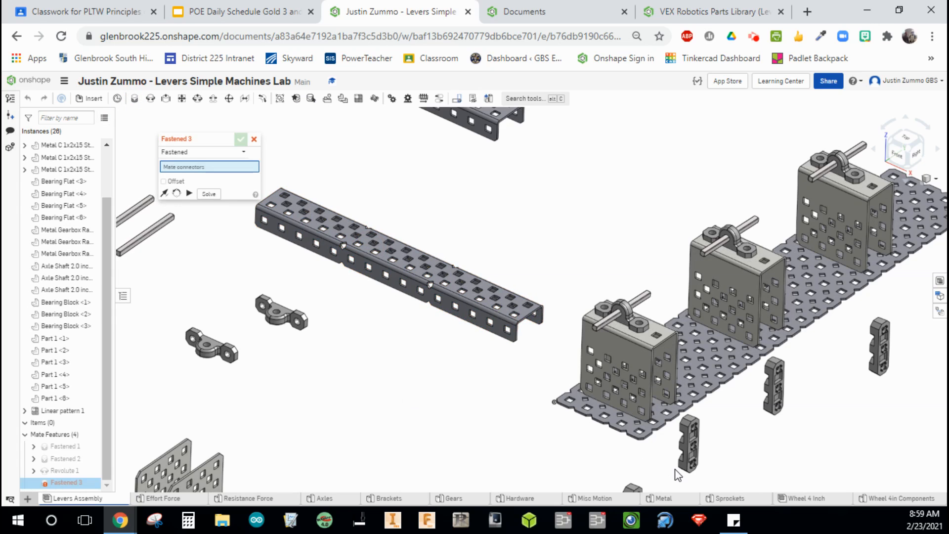
scroll(764, 482, "up", 10)
scroll(577, 446, "down", 4)
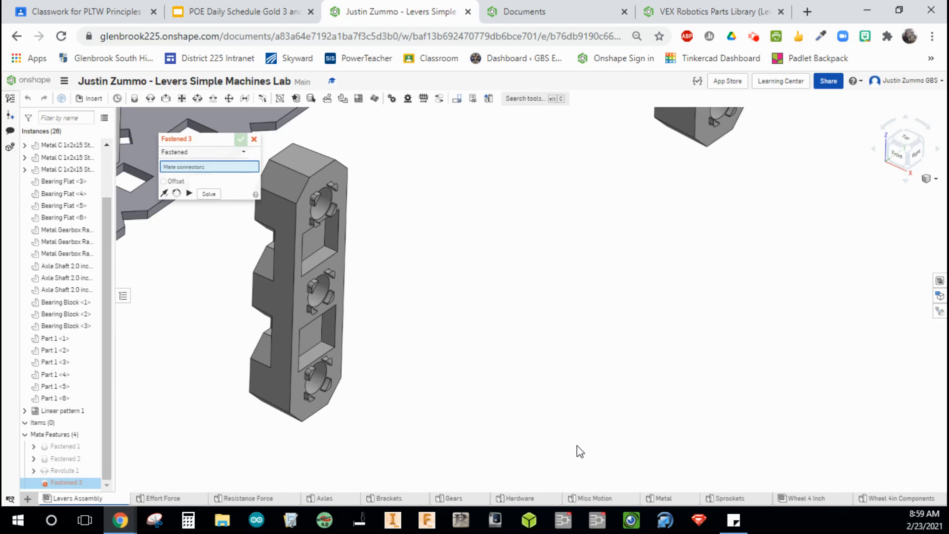
left_click(320, 201)
Pick a mate connector on a hole in the C-channel's top face, flip the orientation, and accept the Fastened mate.
scroll(319, 201, "down", 4)
middle_click_drag(206, 234, 457, 374)
mouse_move(234, 226)
middle_mouse_down()
mouse_move(446, 366)
mouse_move(533, 387)
middle_mouse_up()
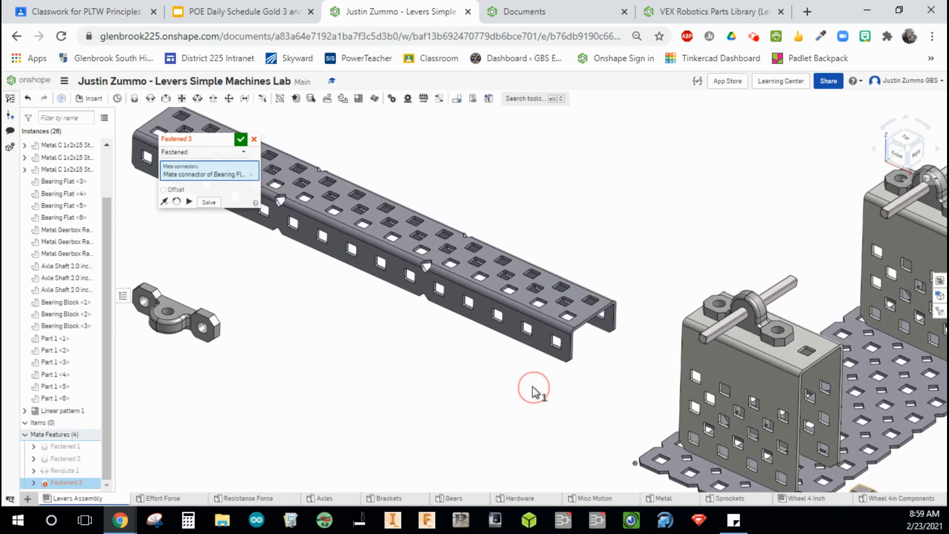
middle_click_drag(336, 318, 377, 365)
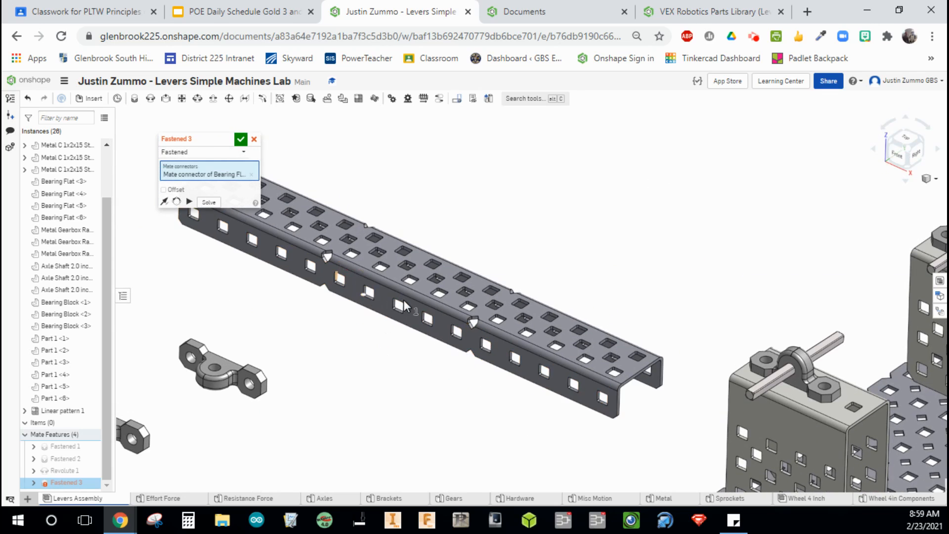
scroll(370, 291, "up", 6)
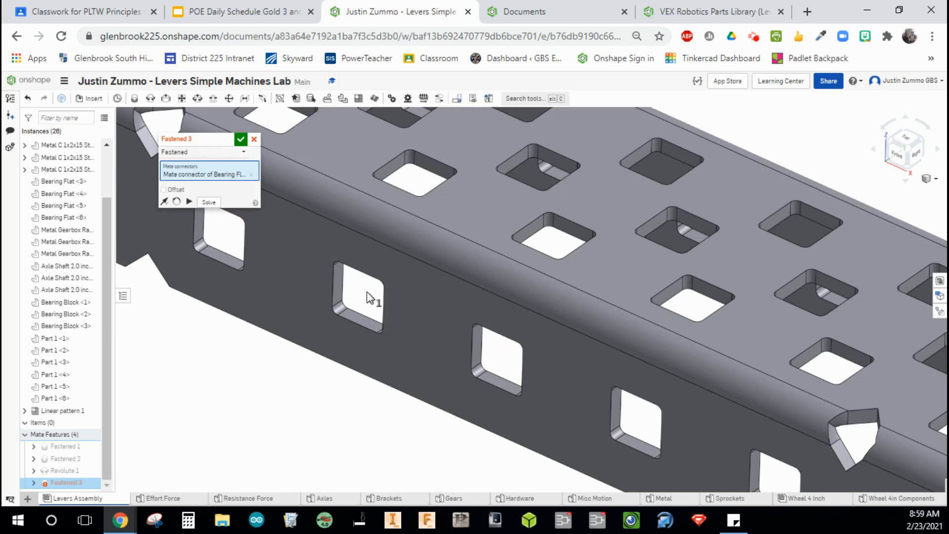
scroll(325, 473, "down", 5)
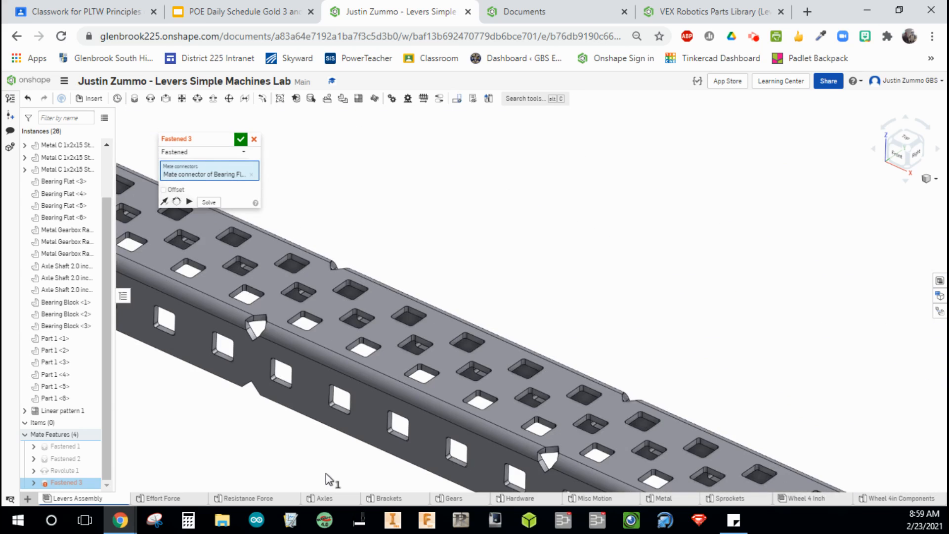
left_click(325, 473)
right_click_drag(326, 473, 295, 362)
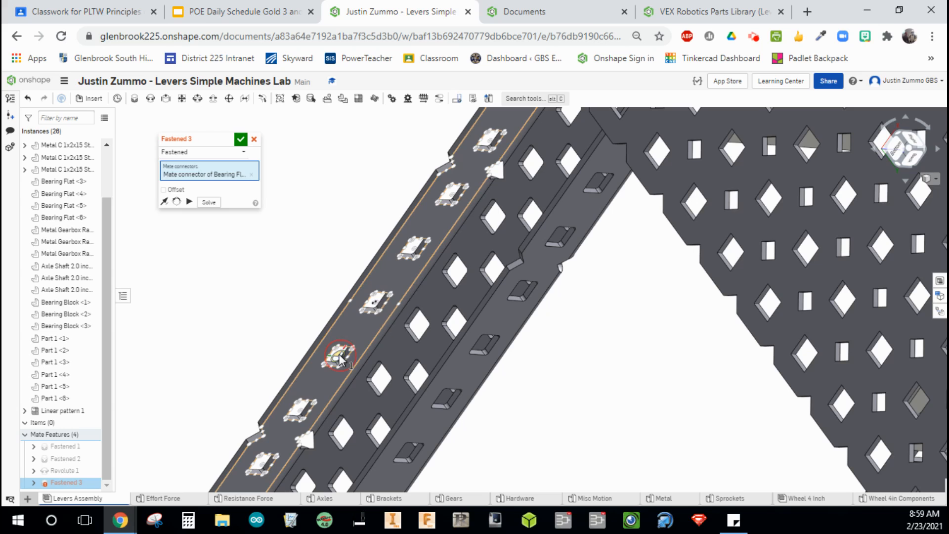
left_click(341, 352)
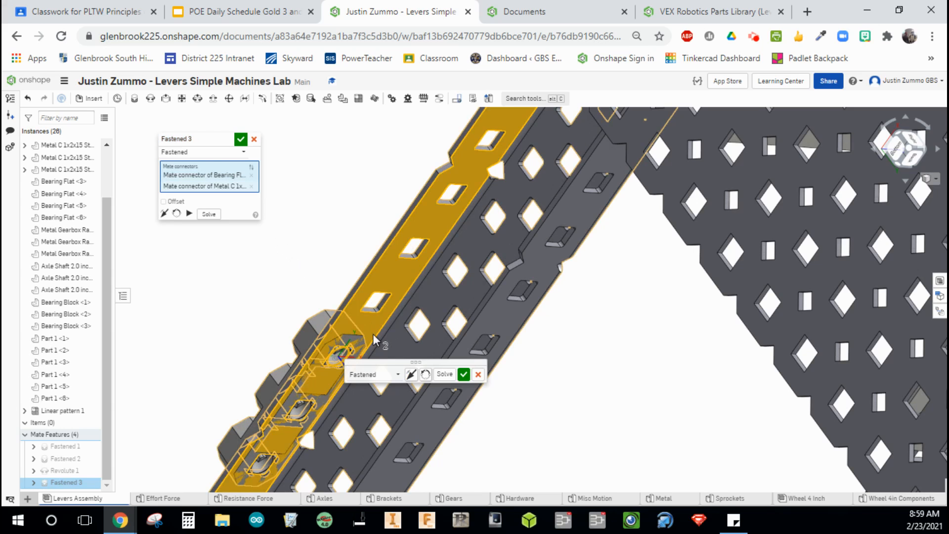
left_click(410, 375)
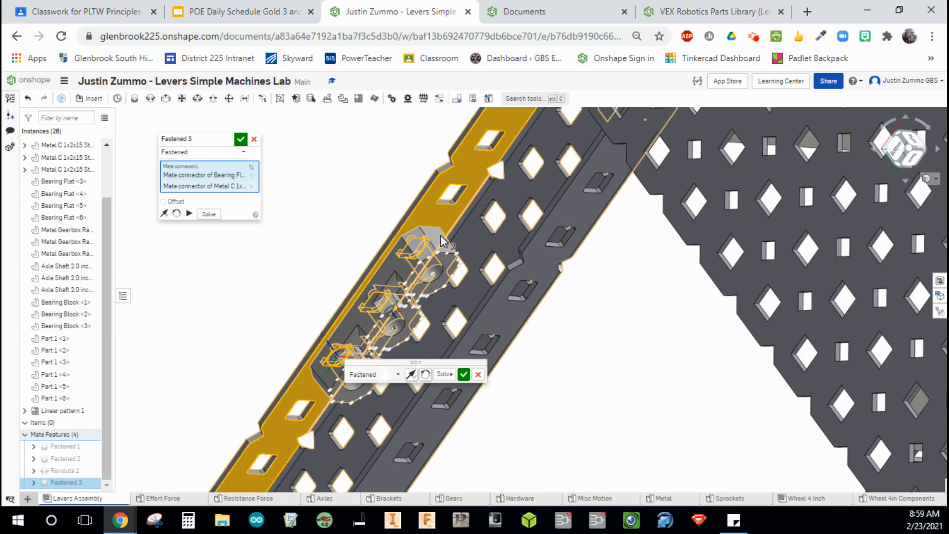
left_click(464, 374)
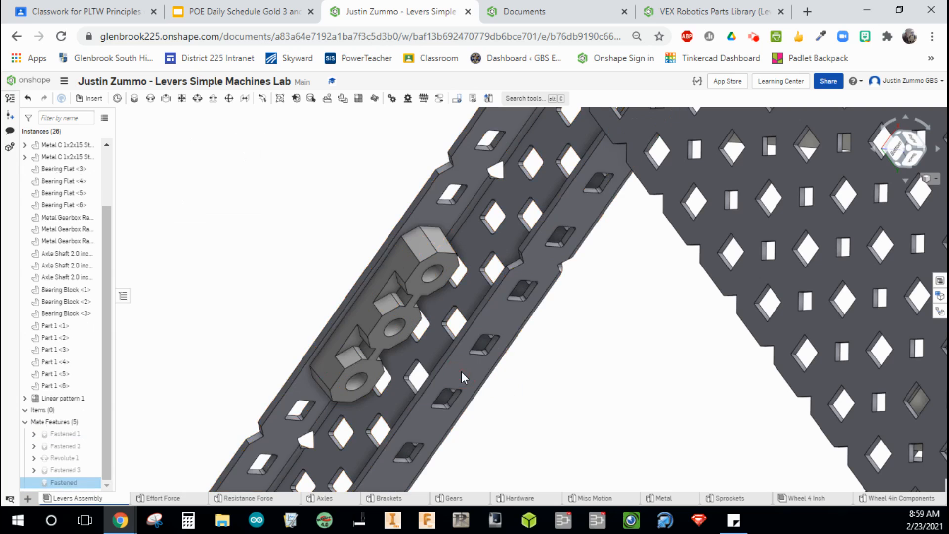
Start another Fastened mate, picking the mate connector at a bearing flat's end hole and one on the C-channel's side hole.
scroll(614, 339, "down", 3)
middle_click_drag(615, 339, 621, 355)
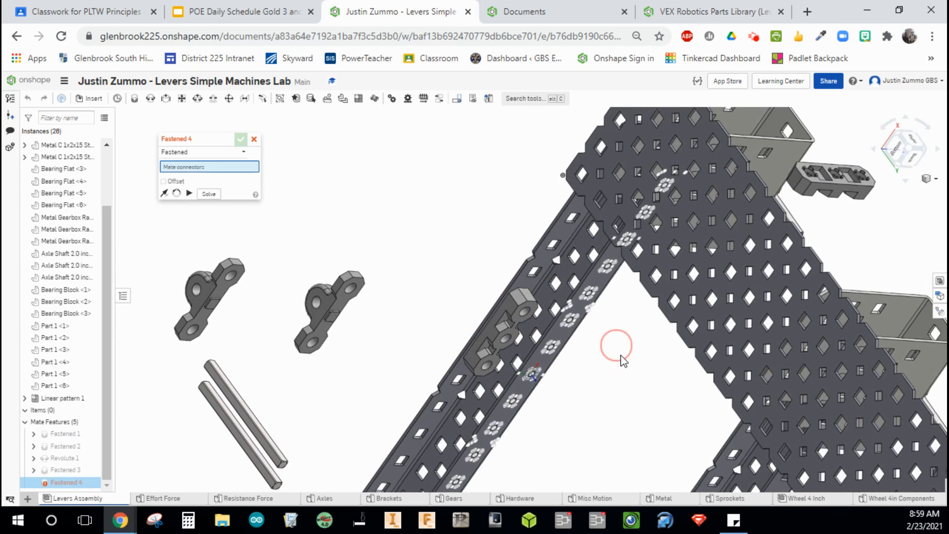
mouse_move(621, 355)
right_mouse_down()
mouse_move(630, 365)
mouse_move(622, 362)
right_mouse_up()
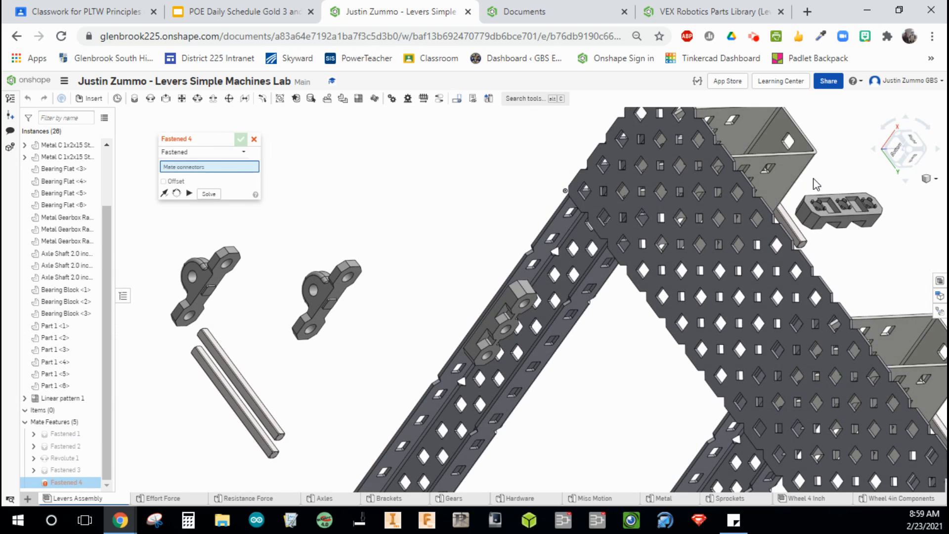
scroll(869, 204, "up", 2)
scroll(870, 201, "up", 3)
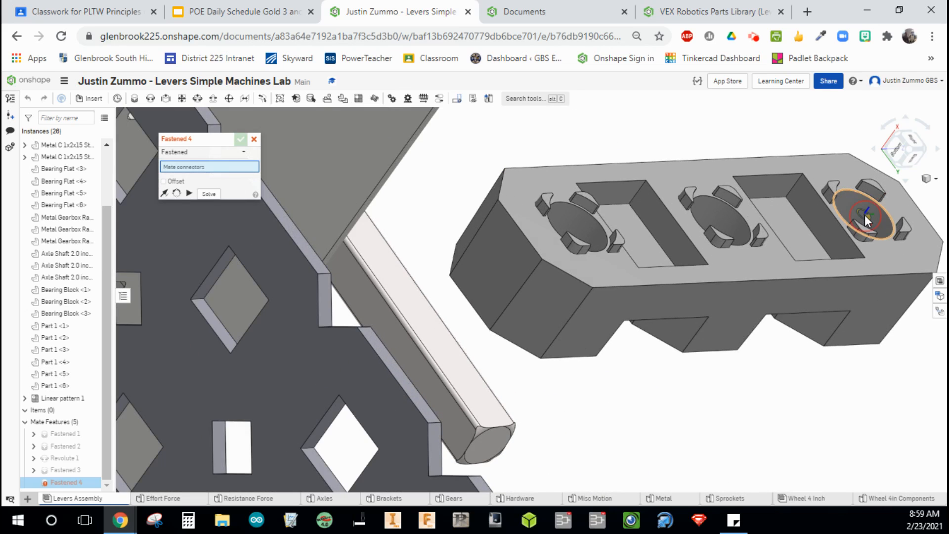
left_click(865, 214)
scroll(864, 214, "down", 8)
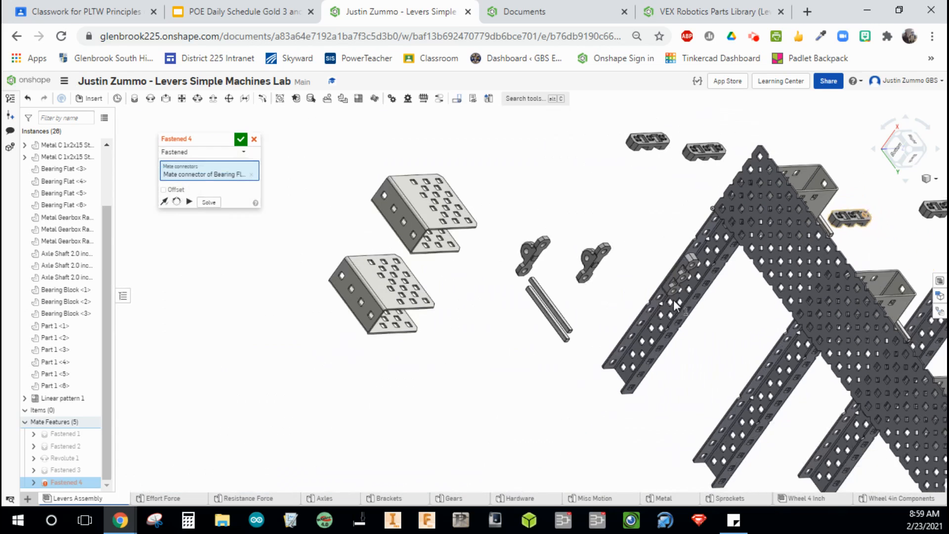
scroll(713, 322, "up", 2)
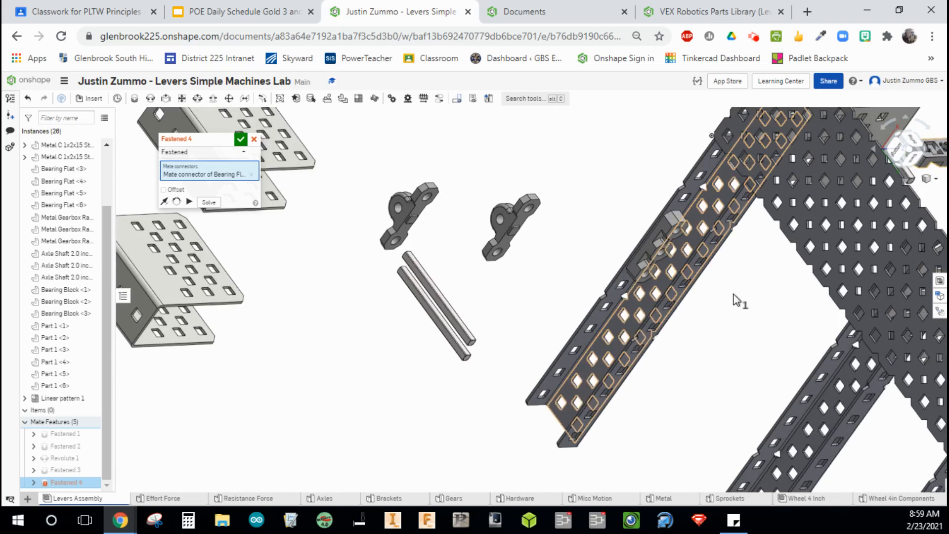
right_click_drag(736, 300, 776, 338)
scroll(653, 173, "up", 5)
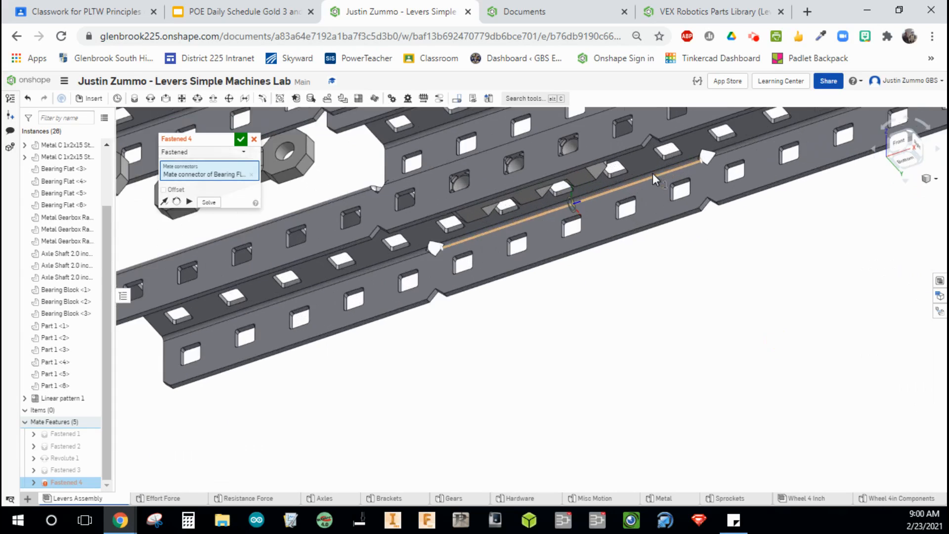
scroll(652, 173, "up", 3)
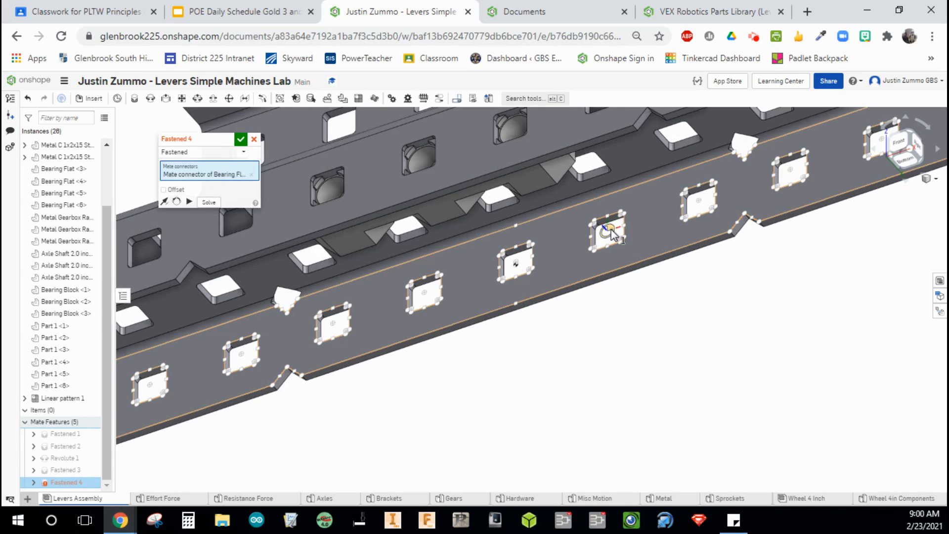
left_click(611, 229)
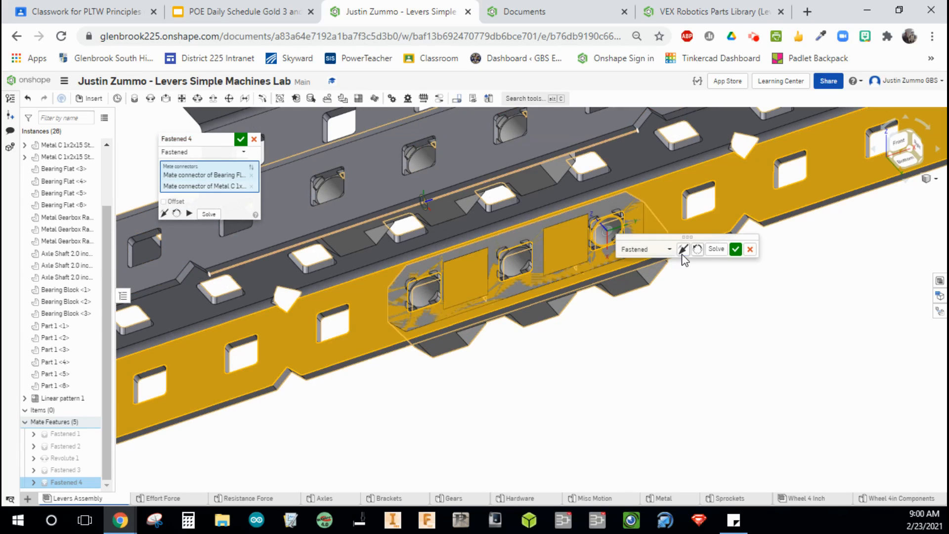
Flip the mate orientation, offset it with a 180 deg rotation about Z, and accept the Fastened mate.
left_click(683, 249)
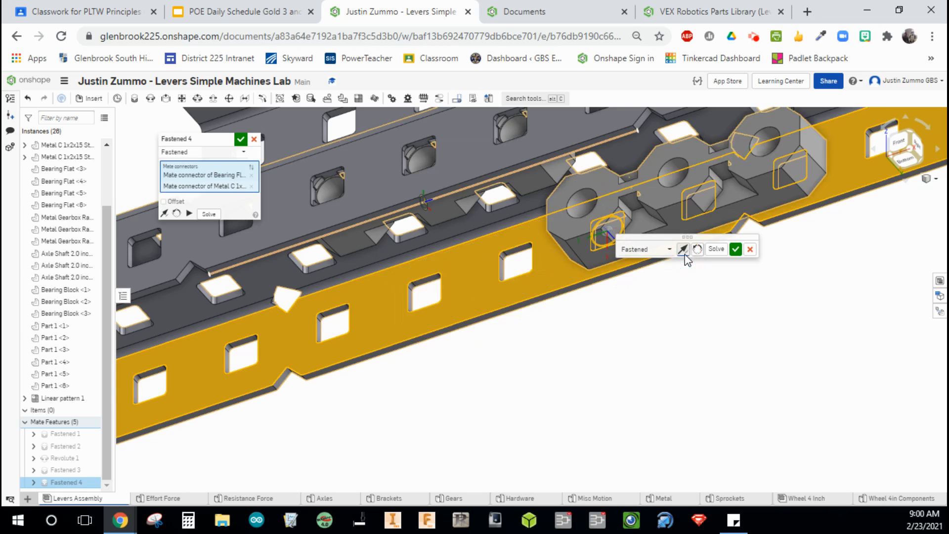
left_click(164, 201)
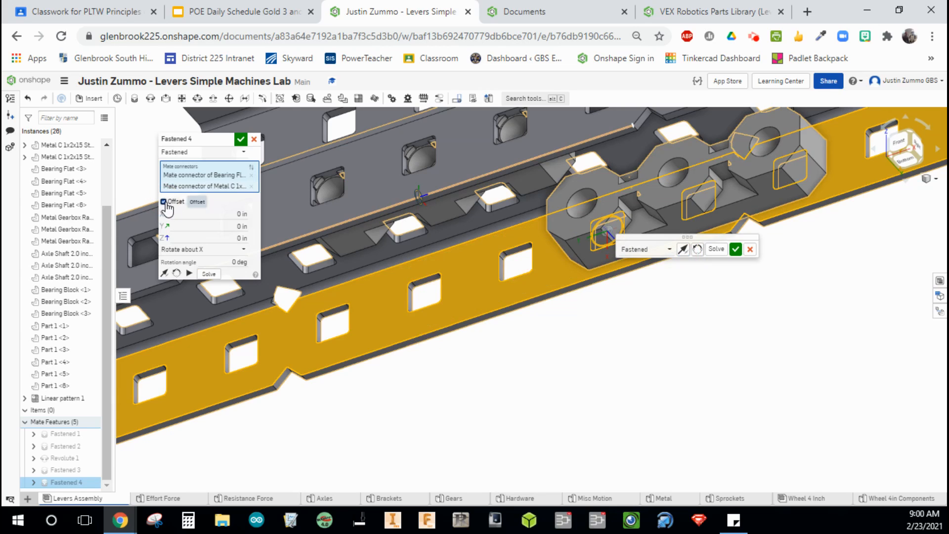
left_click(213, 254)
left_click(206, 289)
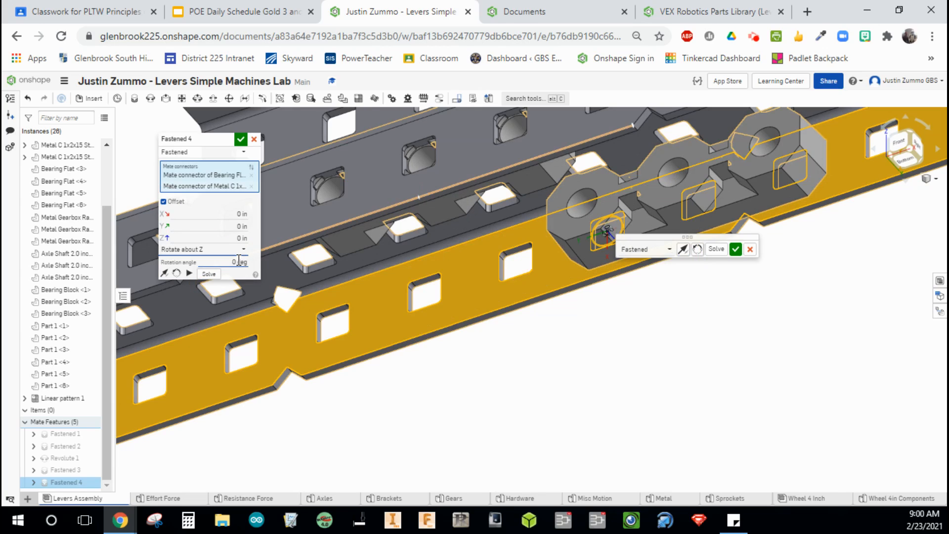
left_click(238, 260)
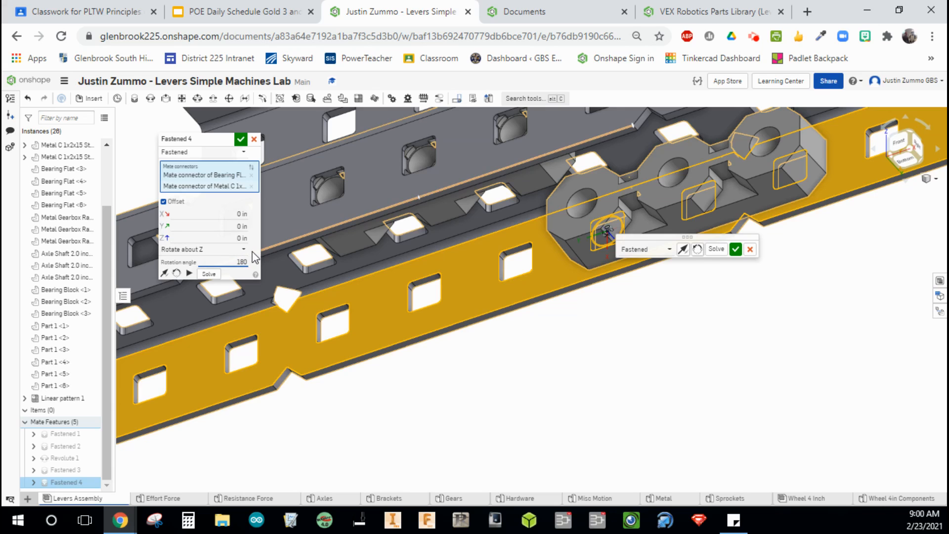
left_click(241, 138)
Start a new Fastened mate and pick the mate connector on a hole in the loose C-channel's side.
scroll(431, 375, "down", 10)
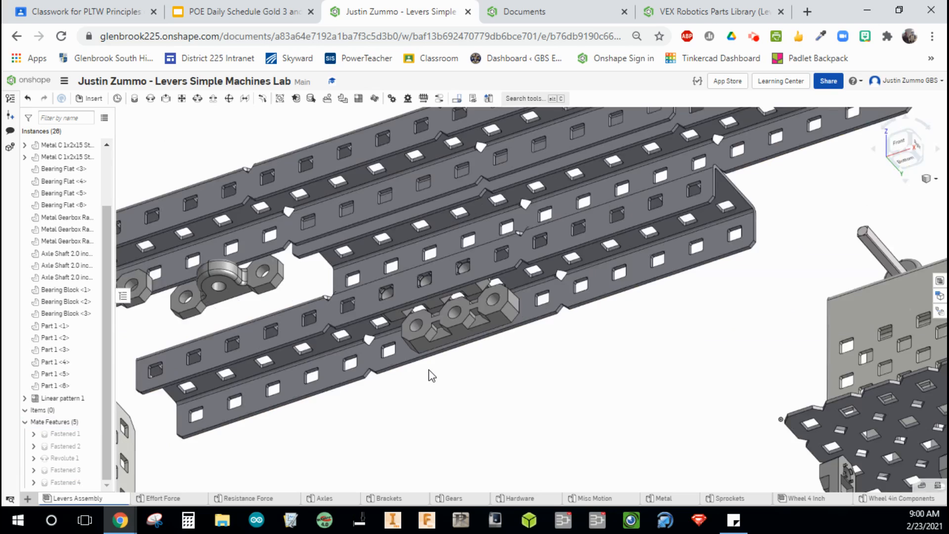
left_click(430, 384)
right_click_drag(428, 392, 431, 441)
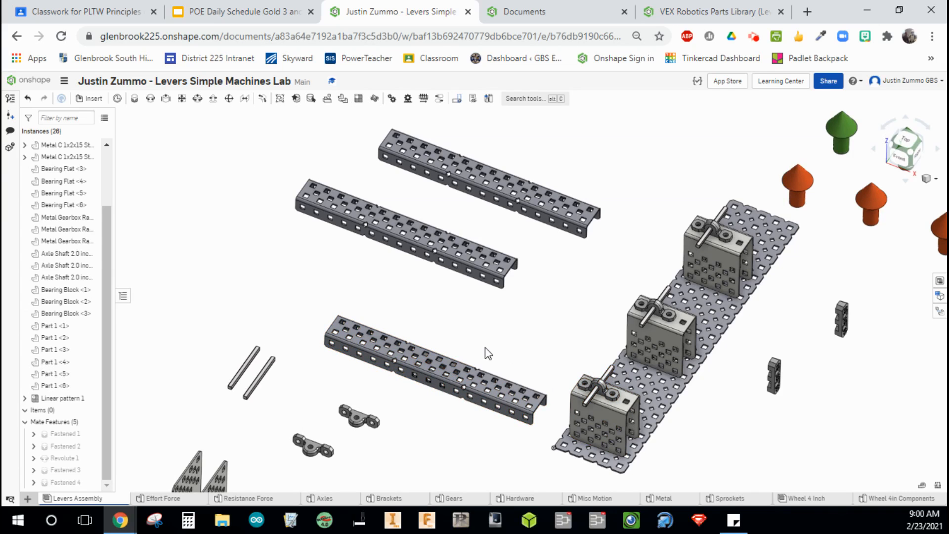
middle_click_drag(489, 353, 428, 297)
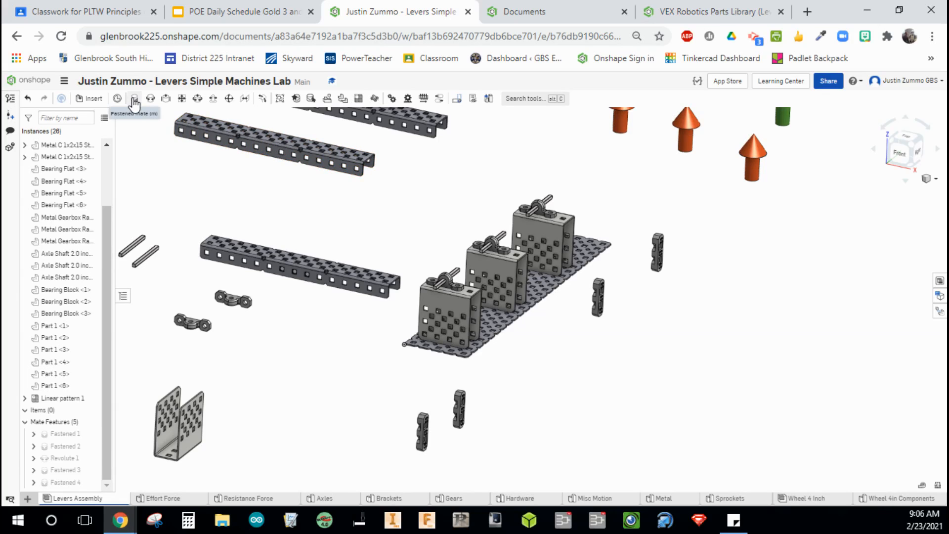
left_click(134, 101)
scroll(283, 294, "down", 4)
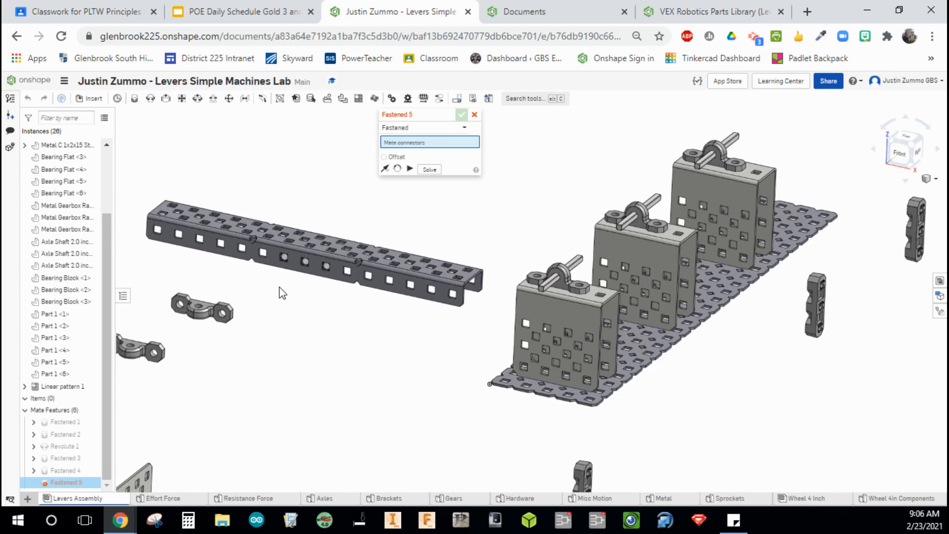
scroll(283, 294, "down", 5)
scroll(282, 294, "up", 3)
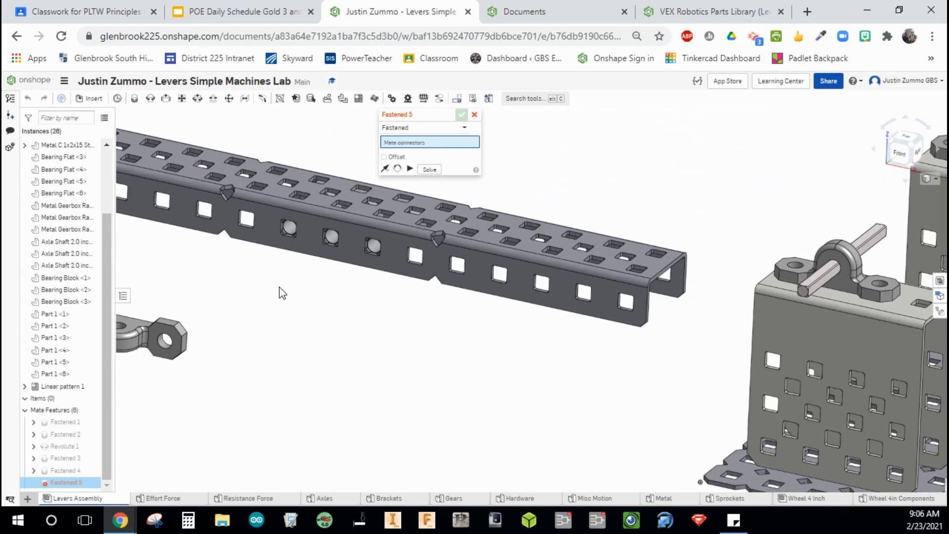
scroll(334, 231, "down", 3)
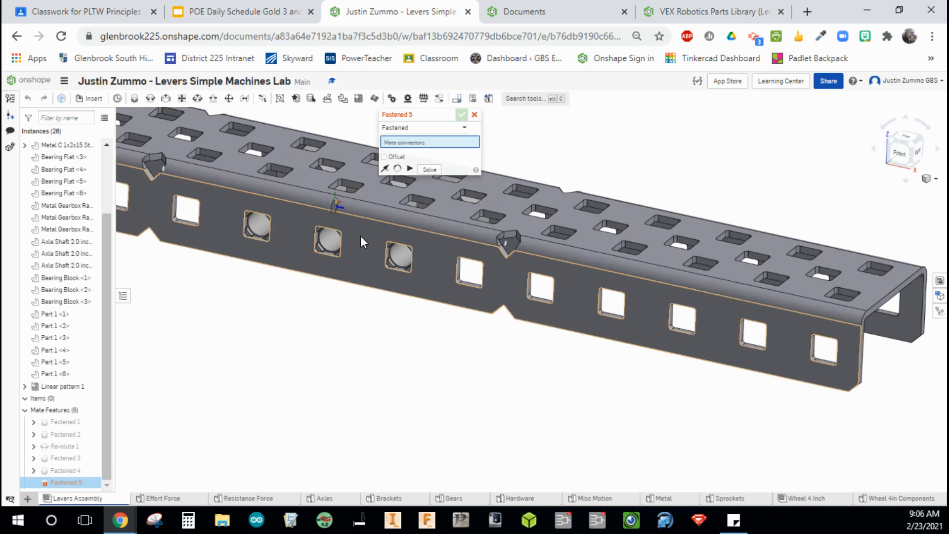
left_click(335, 244)
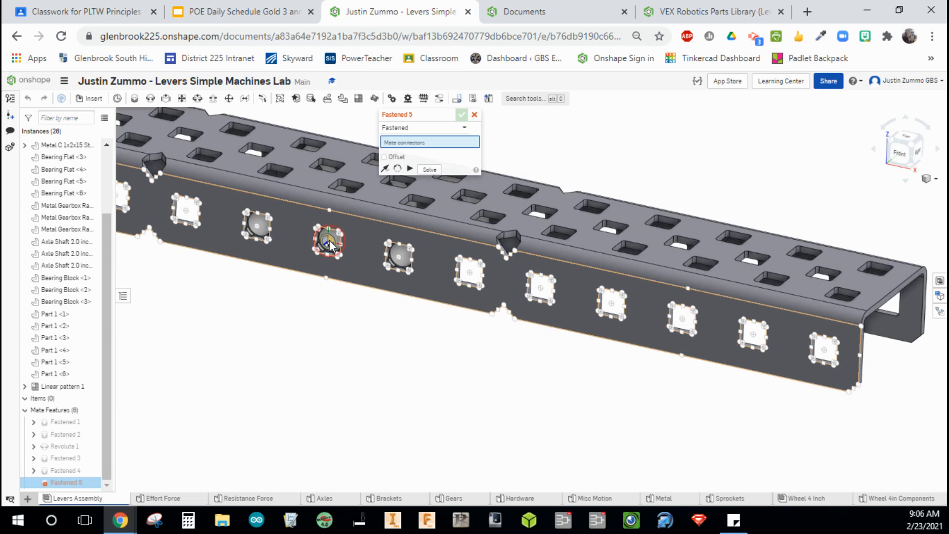
Pick the mate connector at the end of an axle shaft, set a Z offset of .65 in, and accept.
scroll(467, 342, "up", 5)
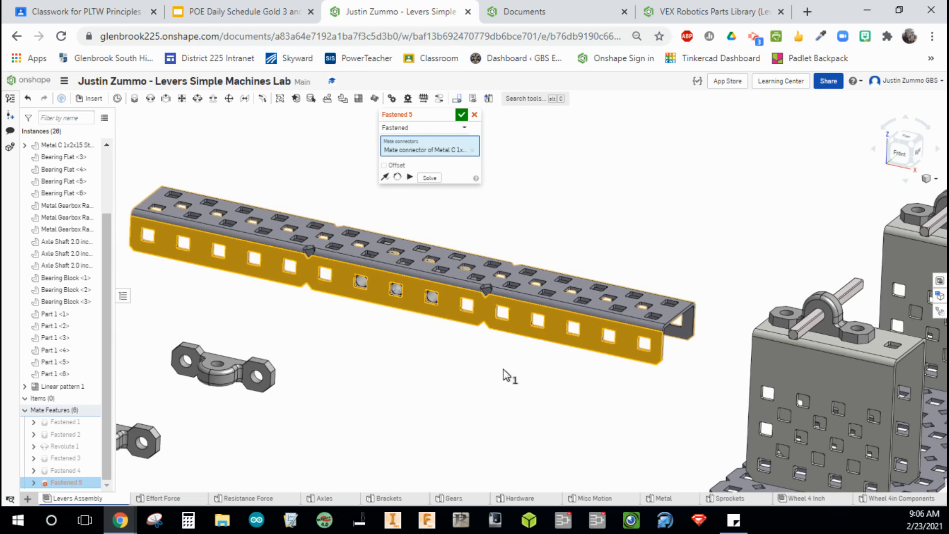
scroll(445, 381, "down", 2)
scroll(538, 334, "down", 3)
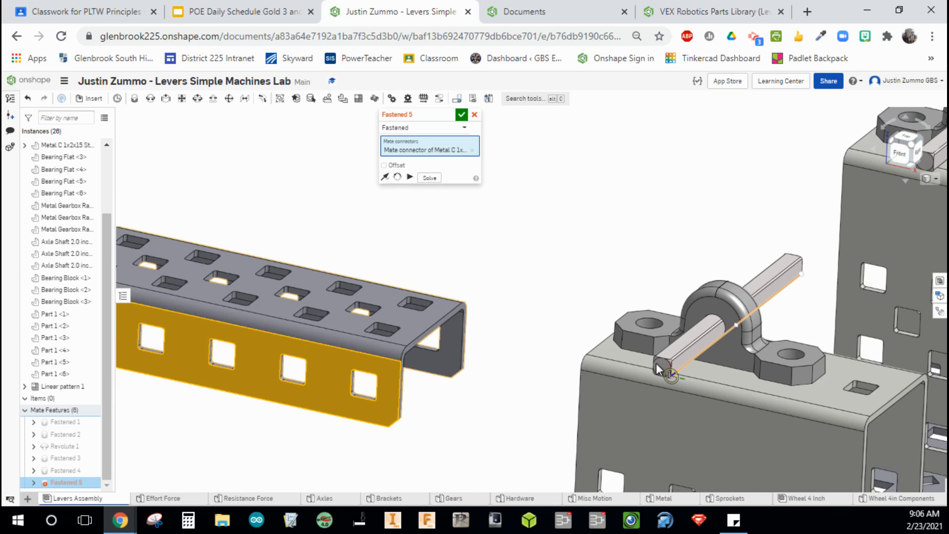
scroll(663, 367, "down", 3)
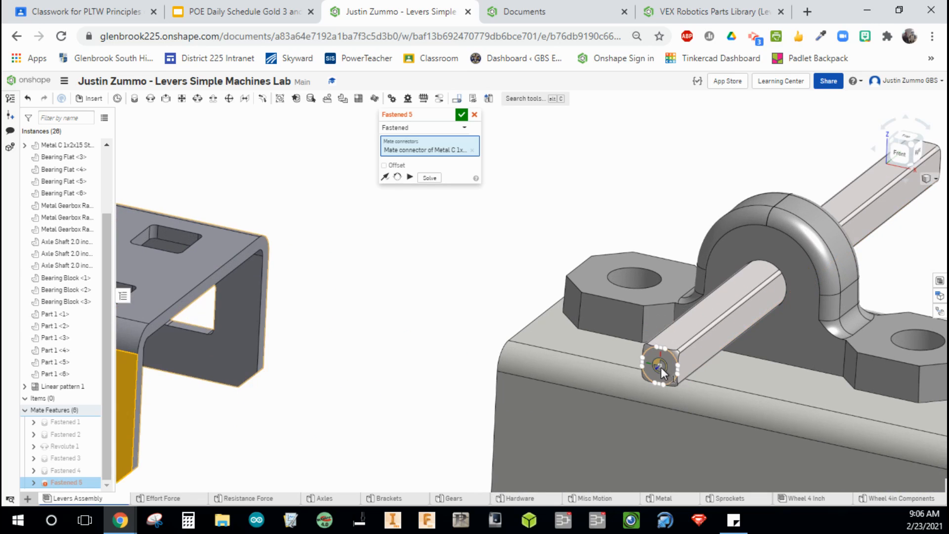
left_click(661, 369)
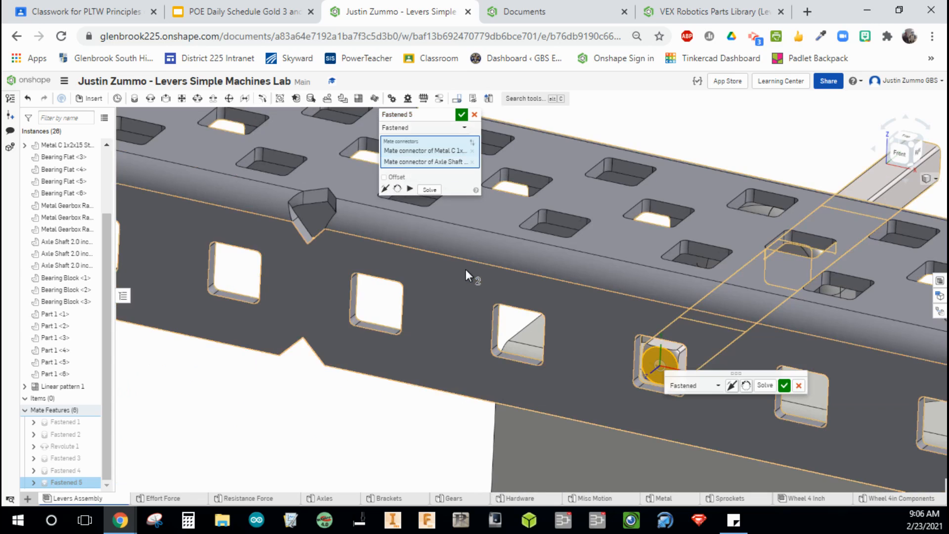
left_click(393, 178)
left_click(459, 212)
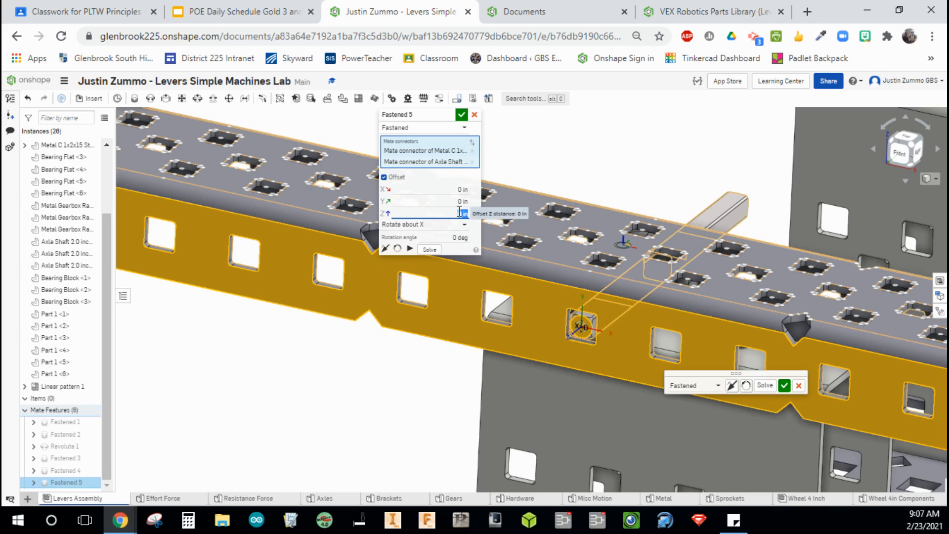
type(".65")
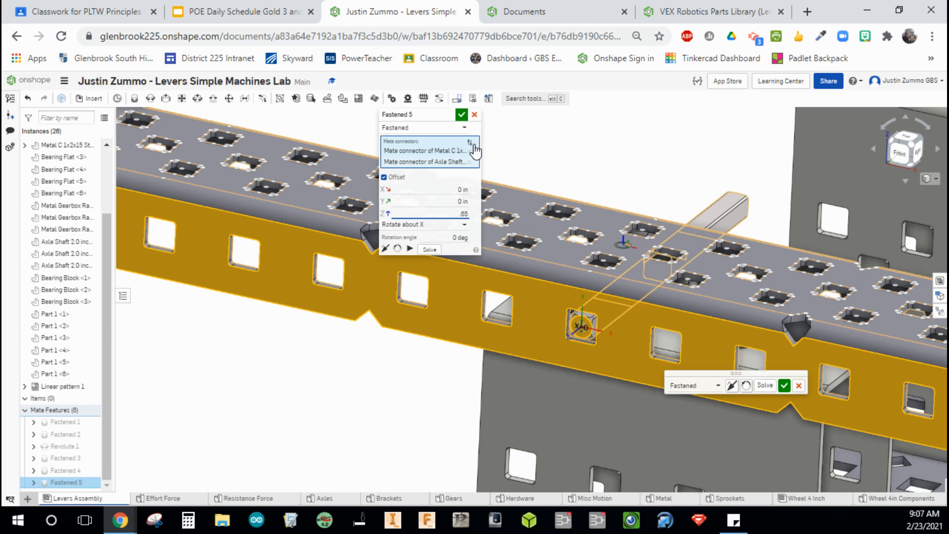
left_click(462, 115)
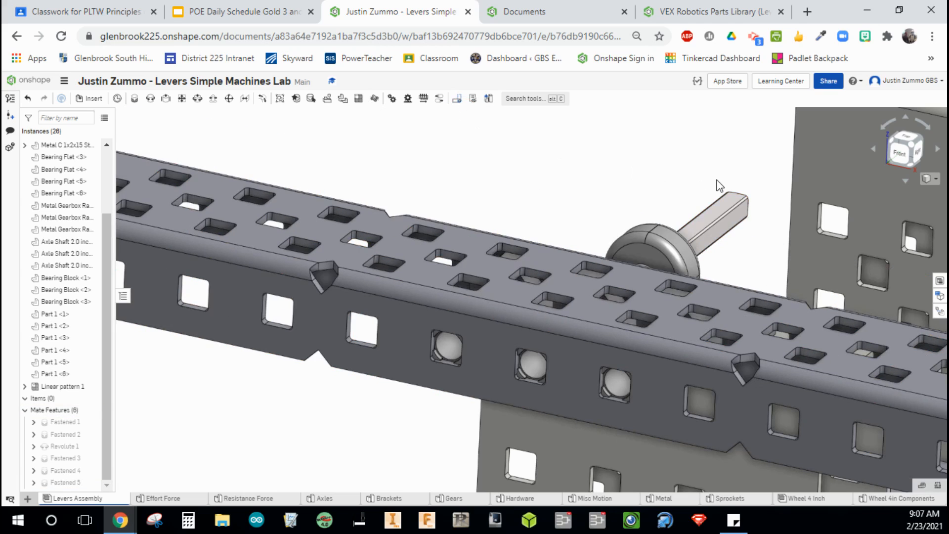
Switch to the top view and edit the axle's Fastened mate, changing the Z offset to -.6 in.
left_click(906, 136)
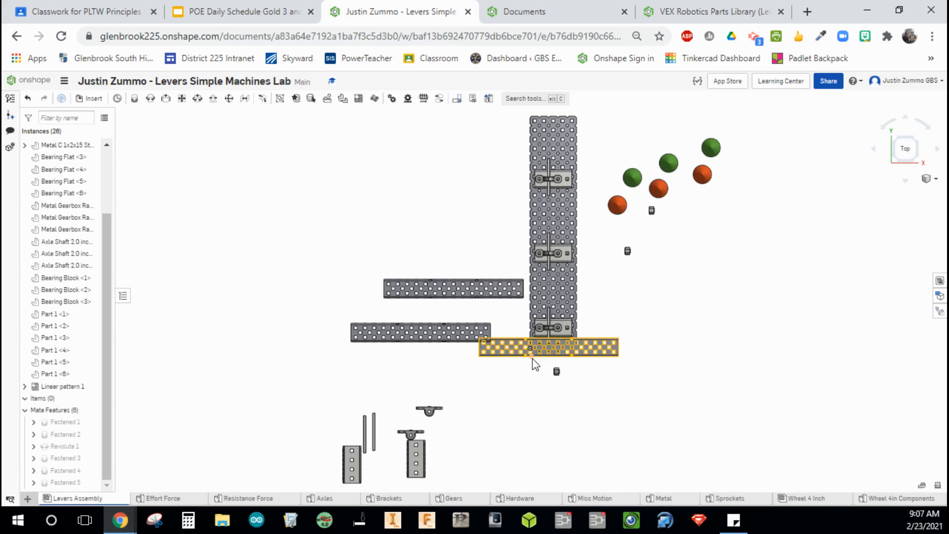
scroll(532, 363, "up", 3)
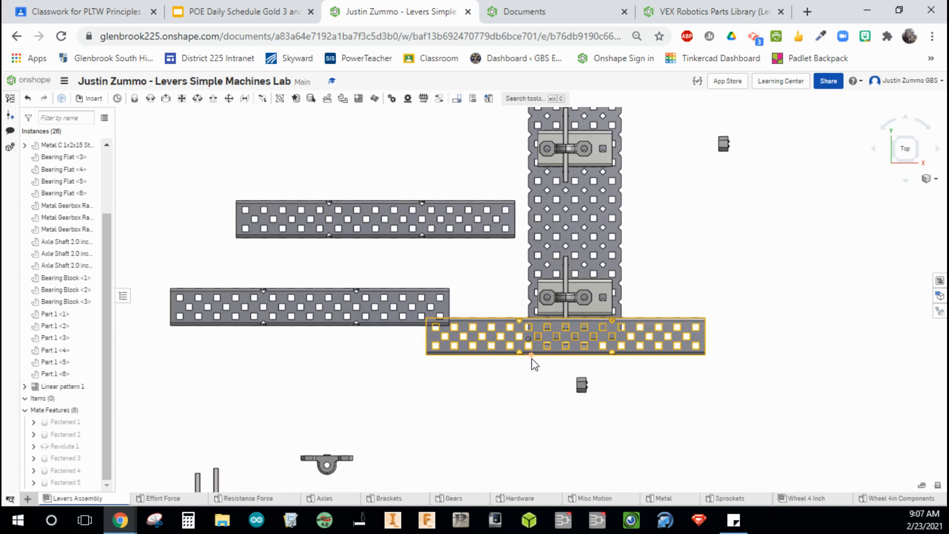
left_click(74, 481)
double_click(72, 479)
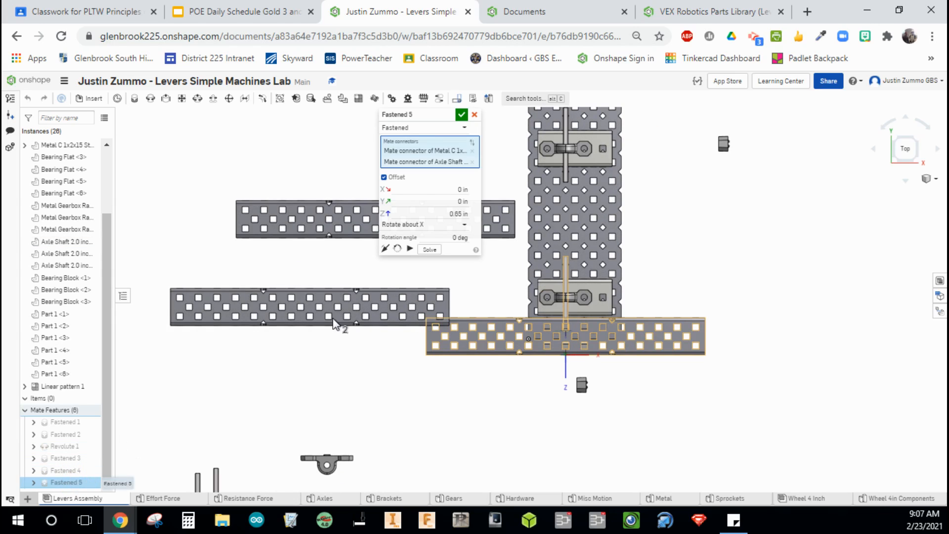
left_click(432, 214)
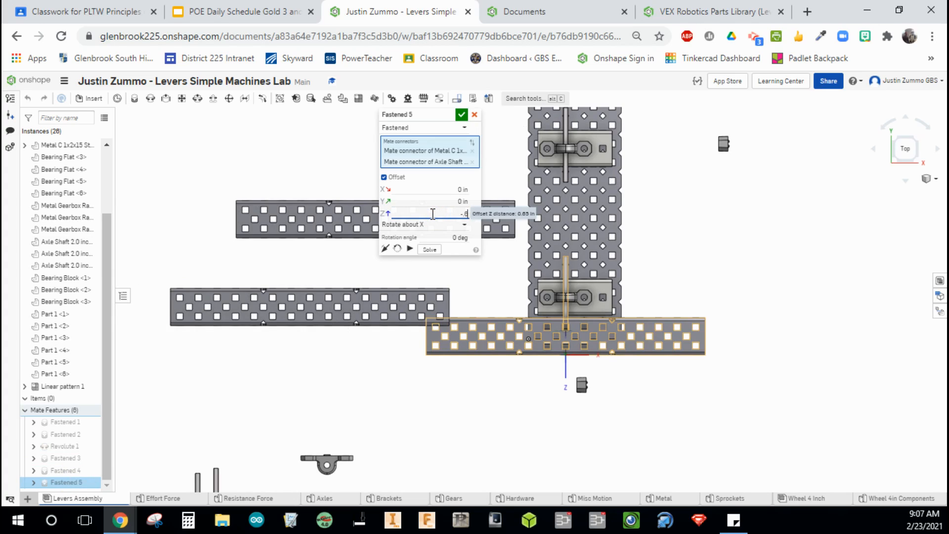
type("-.6")
left_click(461, 114)
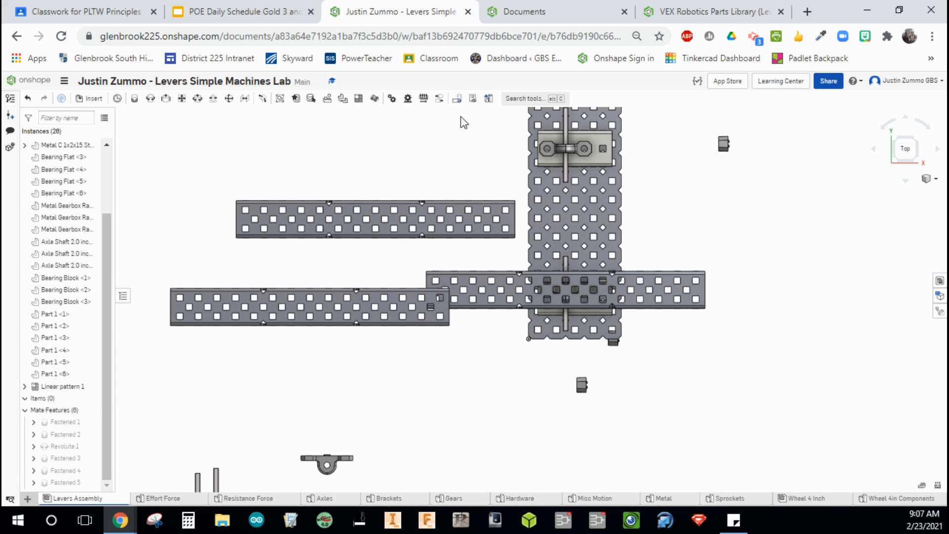
Edit the axle's Fastened mate again and set its Z offset to -.5 in.
double_click(58, 481)
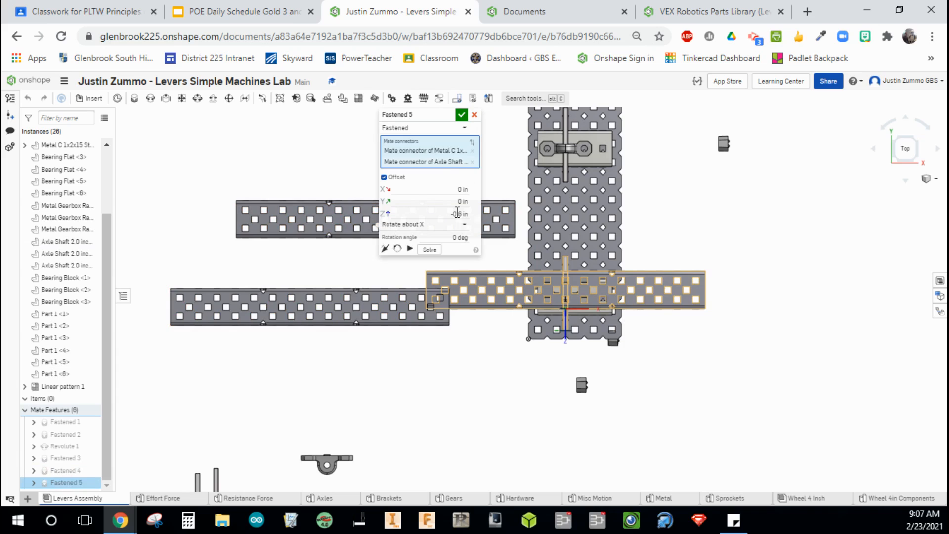
left_click(454, 214)
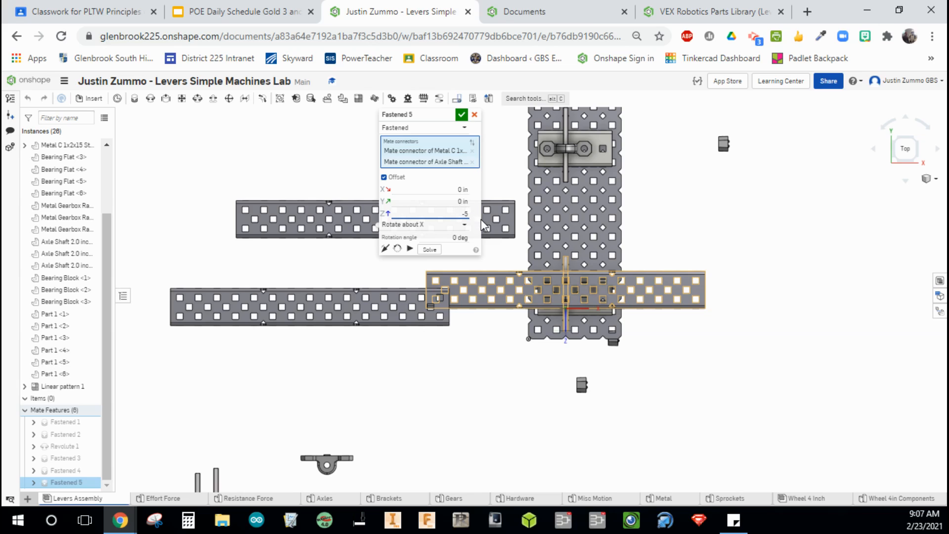
type("-.5")
left_click(461, 115)
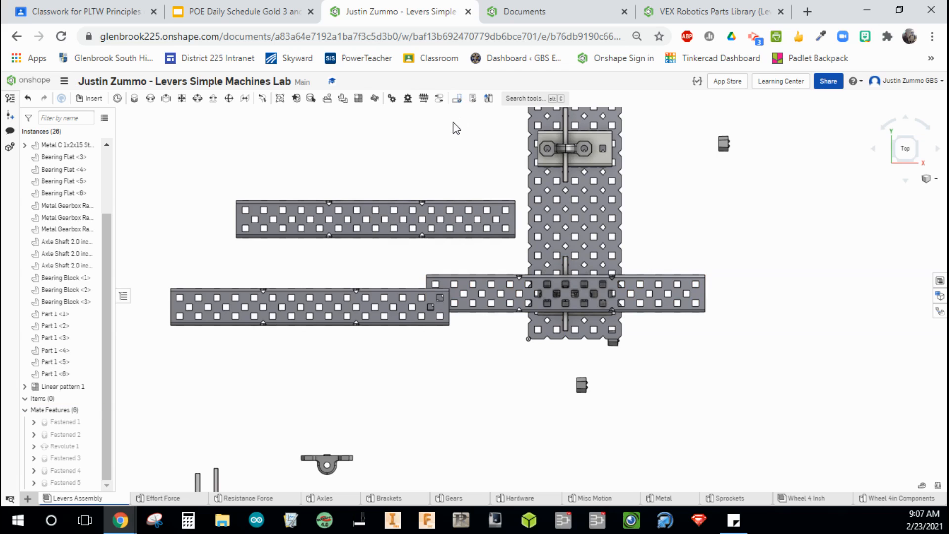
left_click(74, 482)
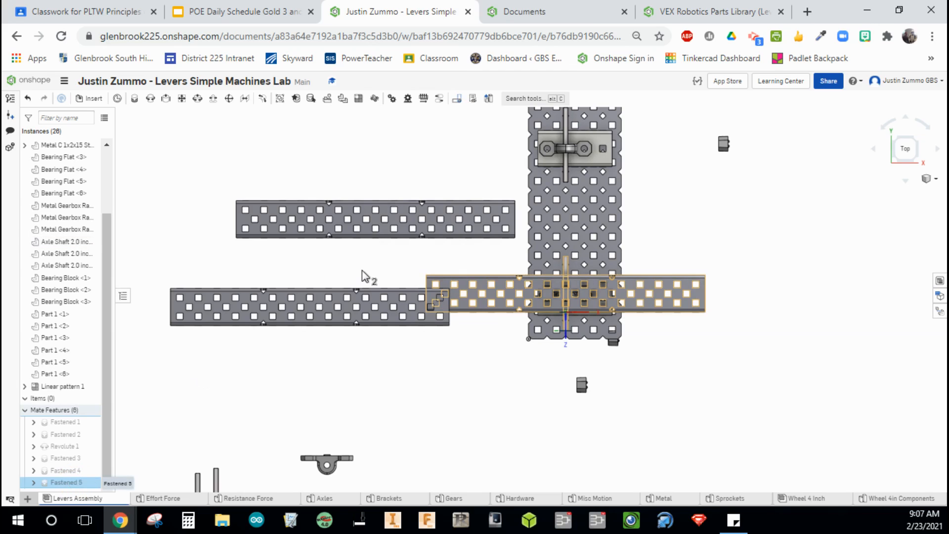
Edit the axle's Fastened mate again and set its Z offset to -.4 in.
left_click(440, 213)
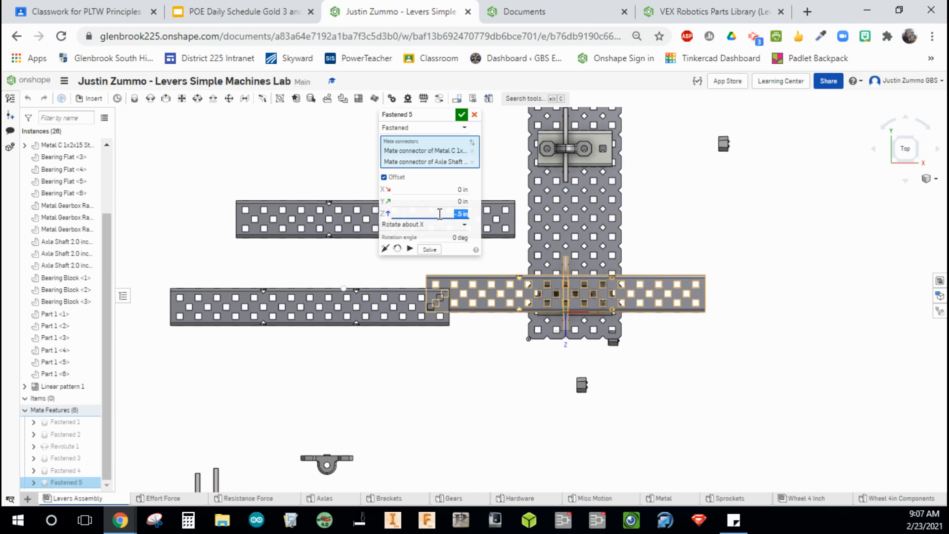
type("-.4")
left_click(461, 114)
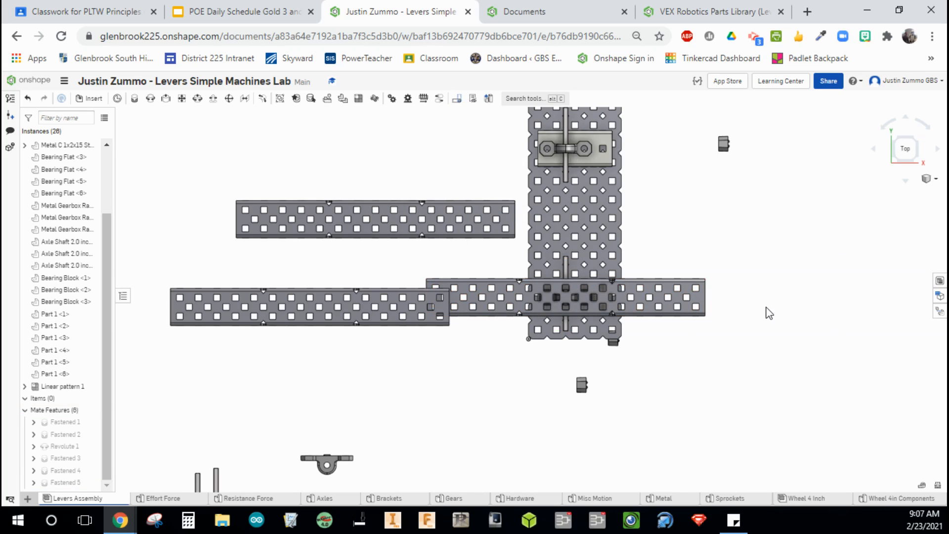
Zoom and orbit around the assembly to inspect the axle's position inside the C-channel.
right_click_drag(755, 304, 680, 307)
scroll(530, 310, "up", 6)
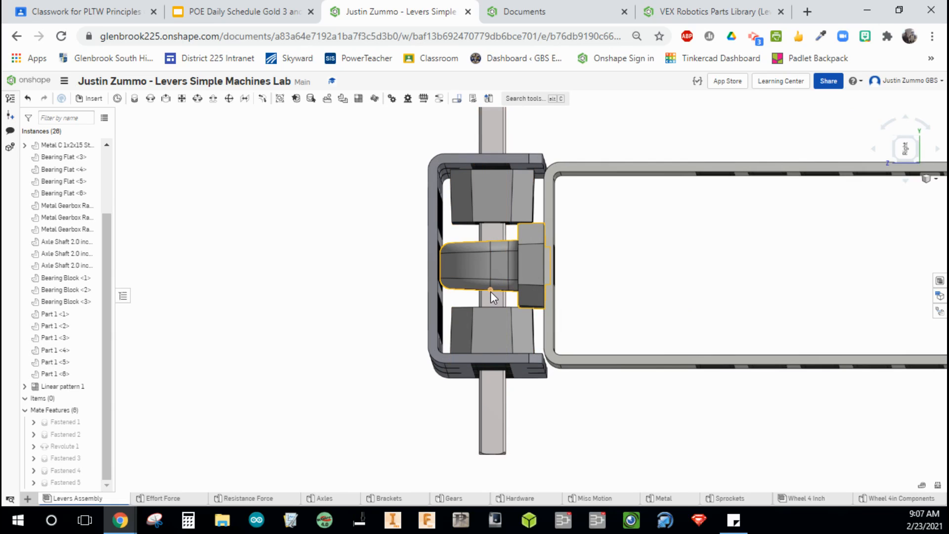
right_click_drag(576, 400, 606, 376)
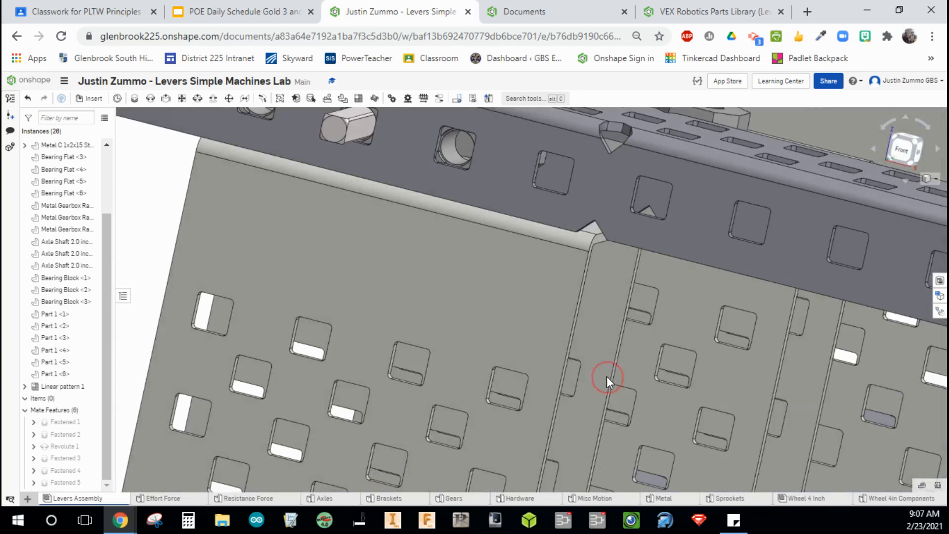
scroll(600, 375, "down", 10)
scroll(587, 378, "down", 5)
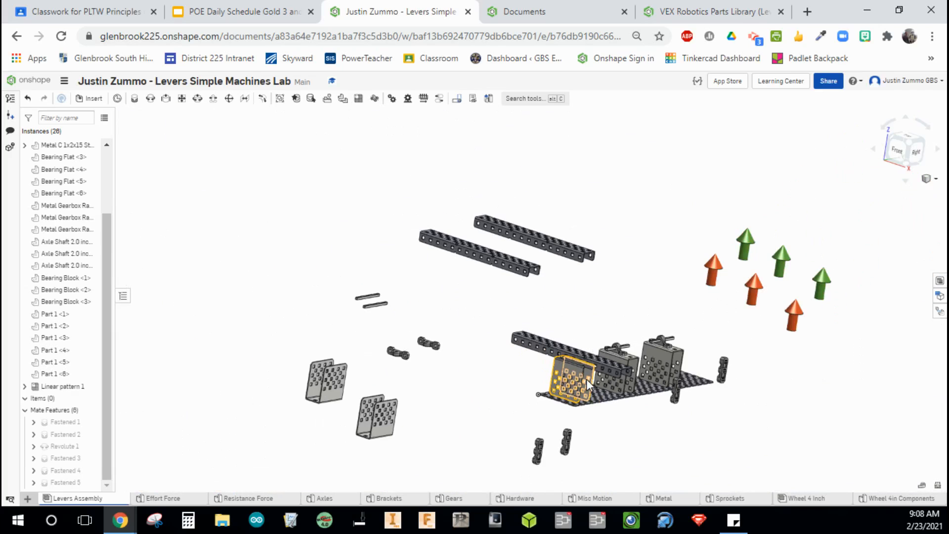
left_click(913, 149)
scroll(621, 345, "up", 5)
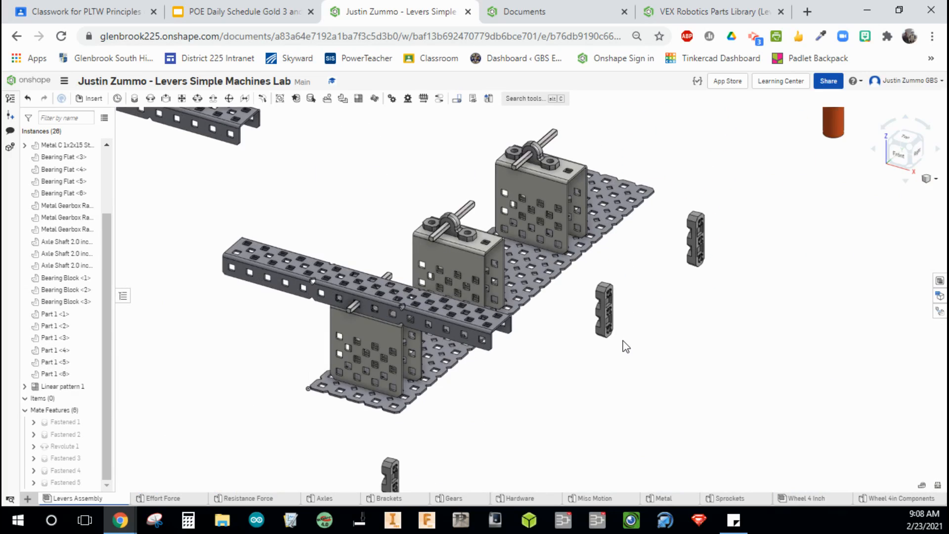
scroll(625, 346, "down", 5)
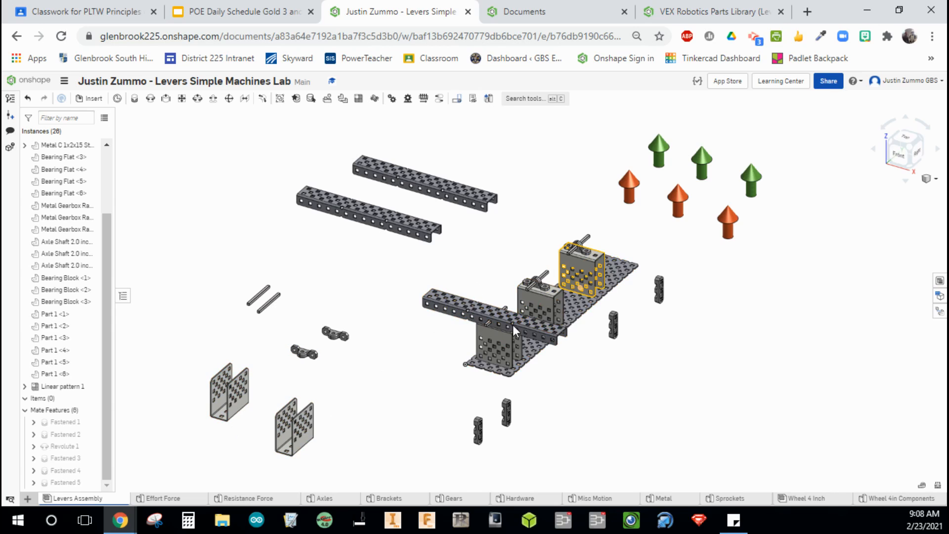
Delete the two unused loose brackets from the assembly.
left_click(289, 431)
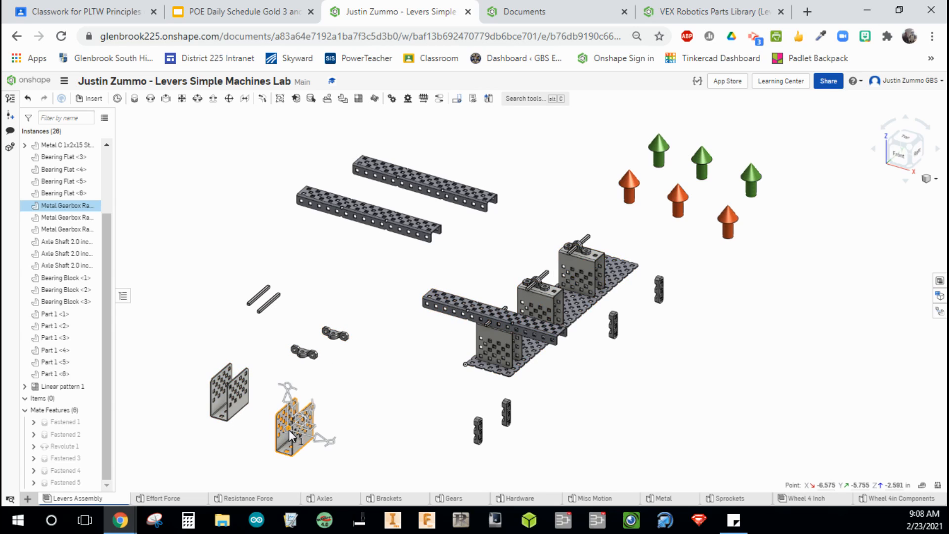
key("Delete")
left_click(238, 391)
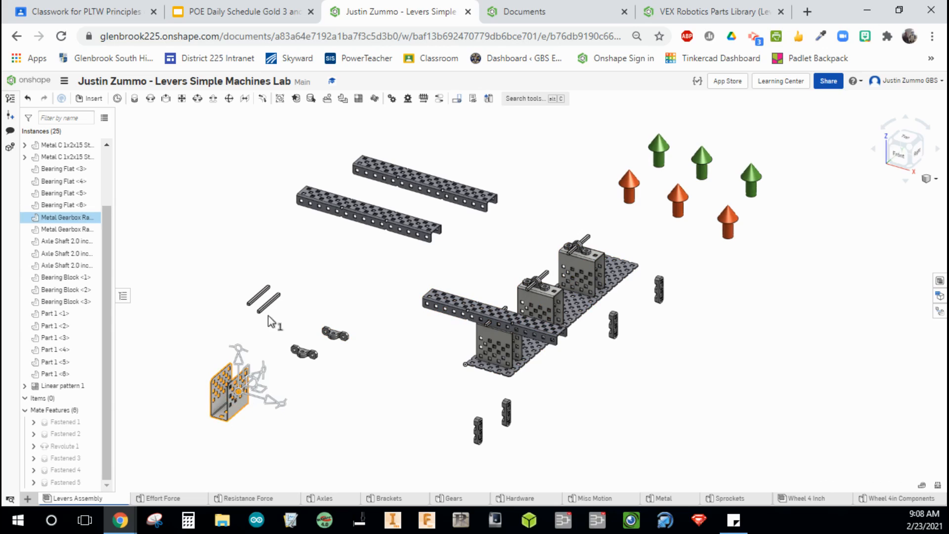
key("Delete")
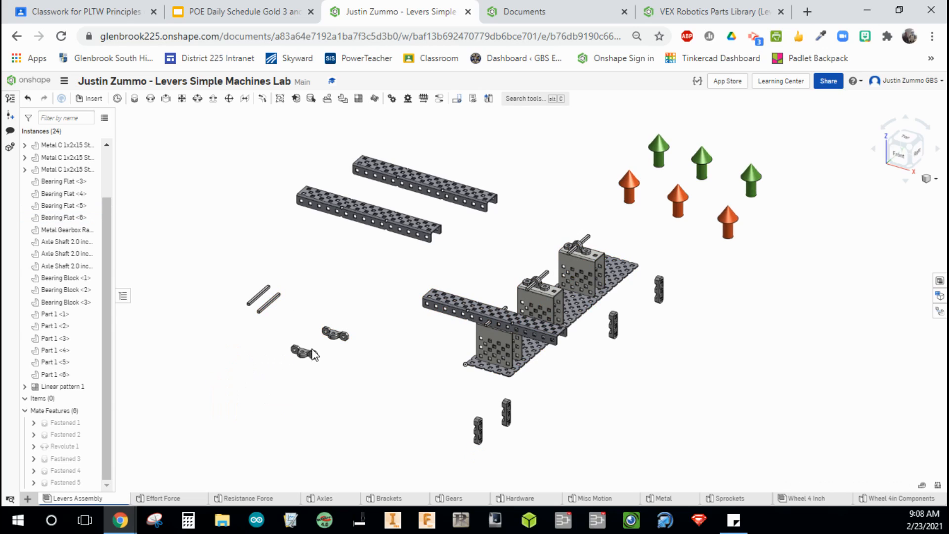
Delete the two loose bearing blocks and the two loose axle shafts.
left_click(310, 354)
key("Delete")
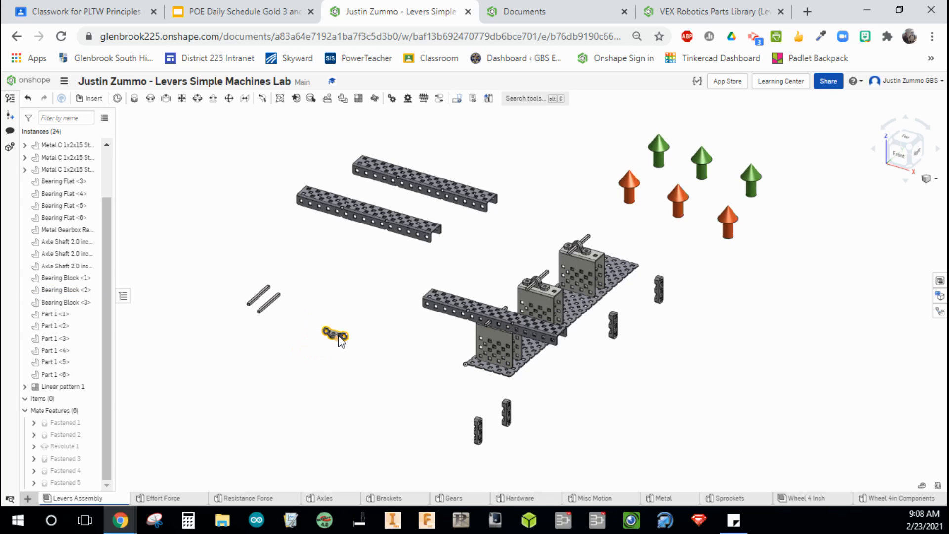
left_click(335, 334)
key("Delete")
left_click(272, 304)
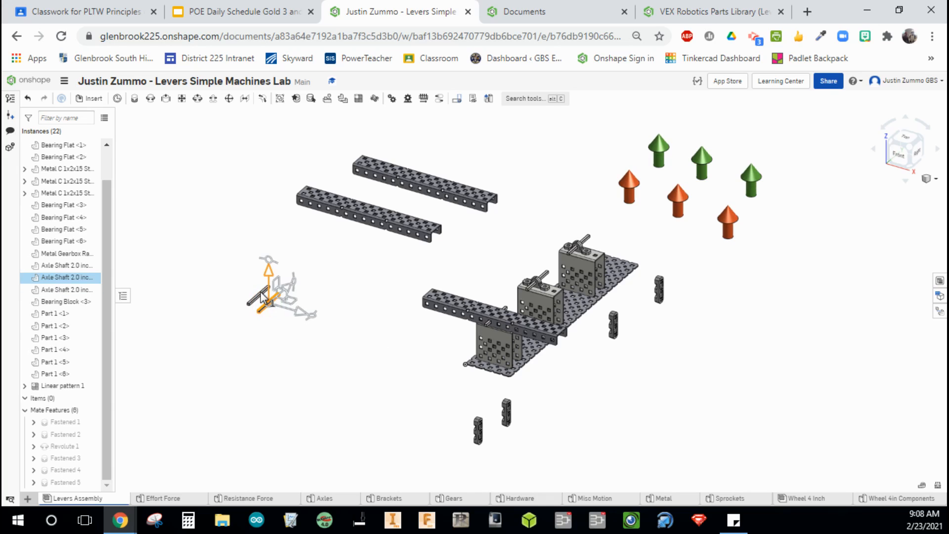
key("Delete")
left_click(261, 296)
key("Delete")
Drag the pivoting C-channel lever to test its rotation about the axle.
left_click(374, 327)
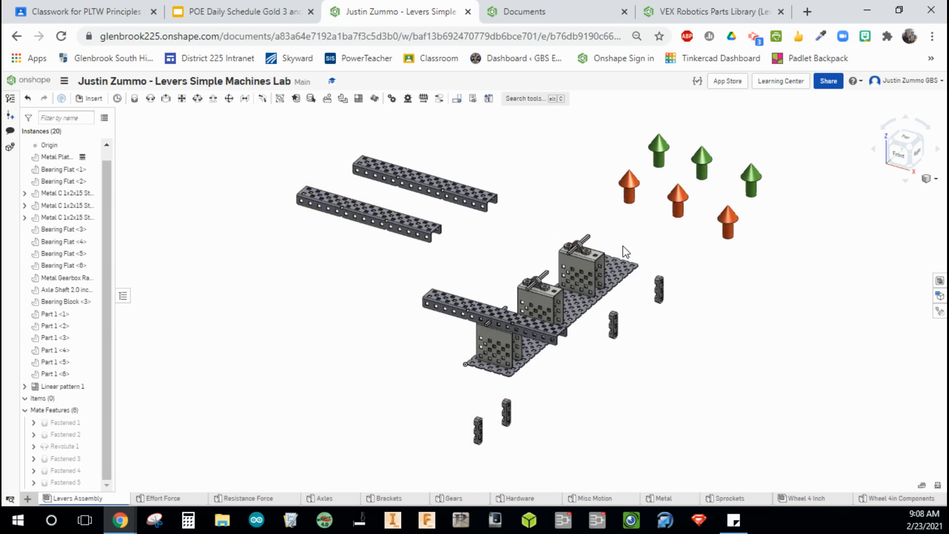
left_click_drag(675, 252, 702, 236)
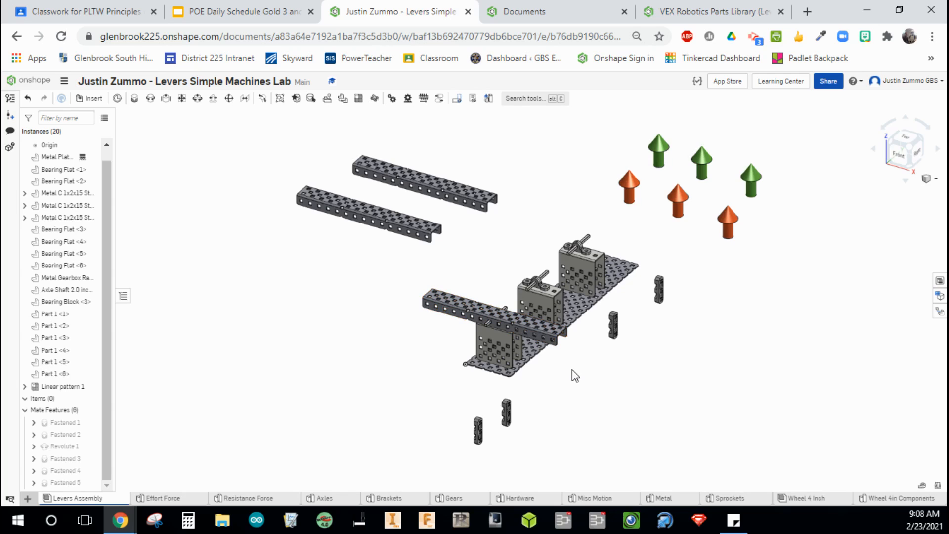
middle_click_drag(604, 385, 543, 375)
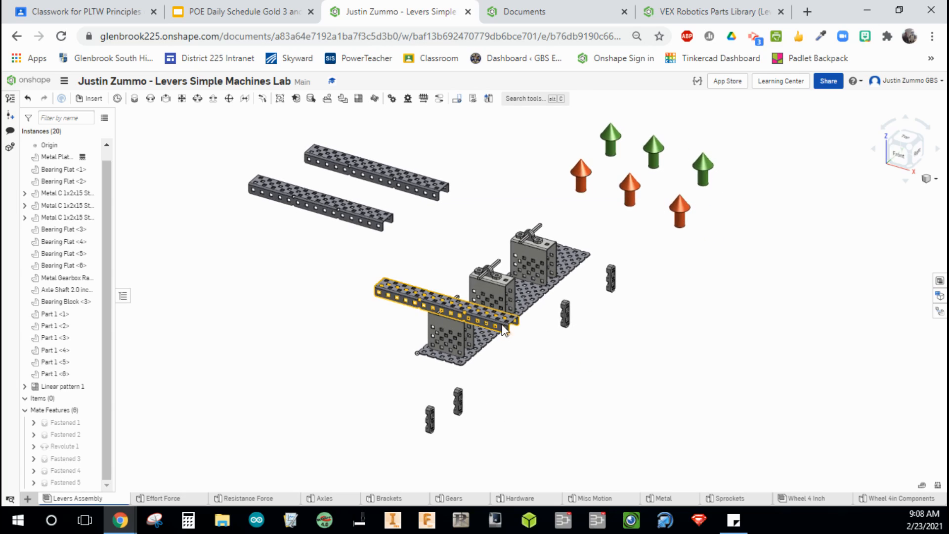
left_click_drag(503, 331, 384, 264)
left_click_drag(445, 270, 510, 326)
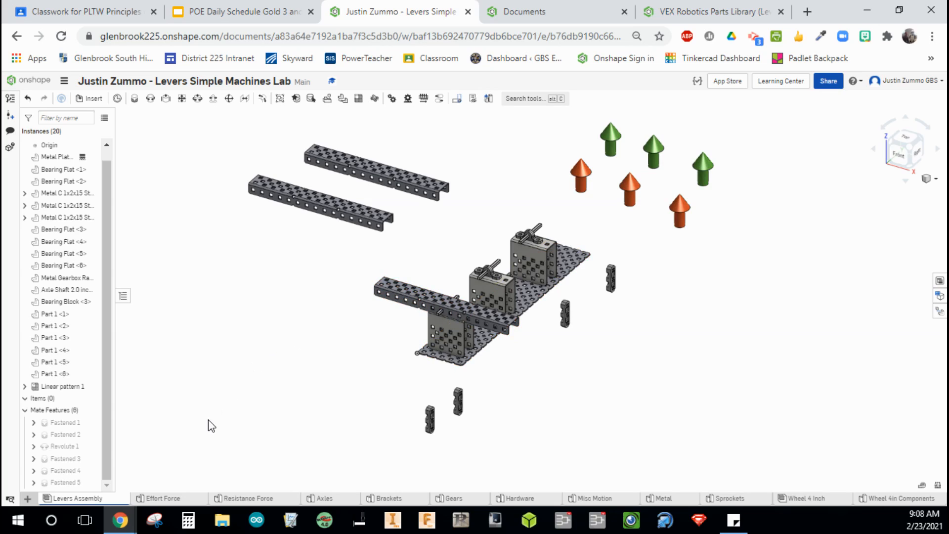
Animate the Revolute 1 mate from 25 deg to -25 deg in 50 steps, playing and then stopping it.
right_click(71, 446)
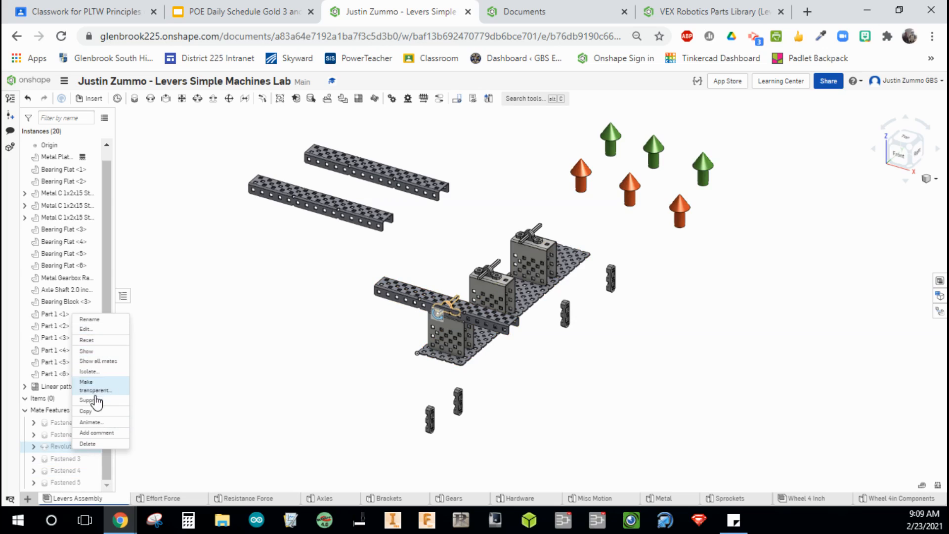
left_click(94, 423)
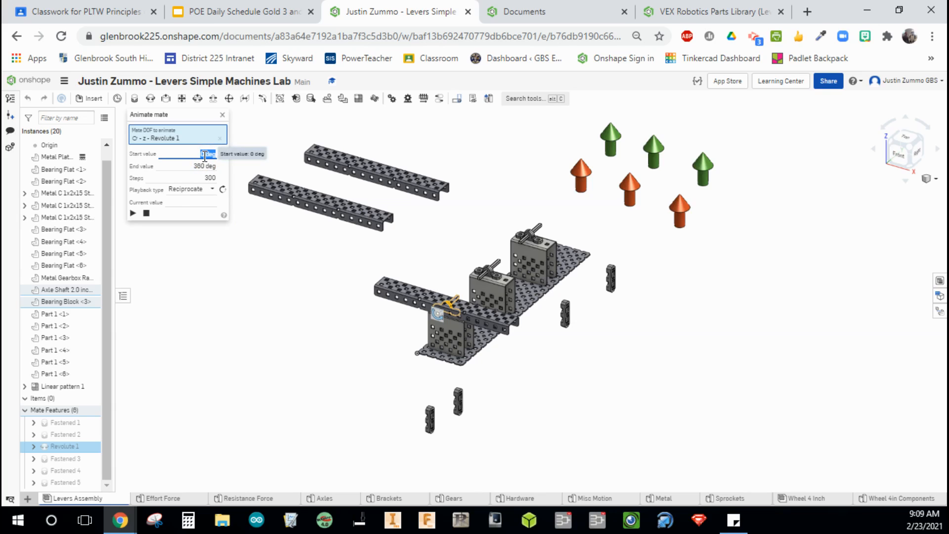
key("Tab")
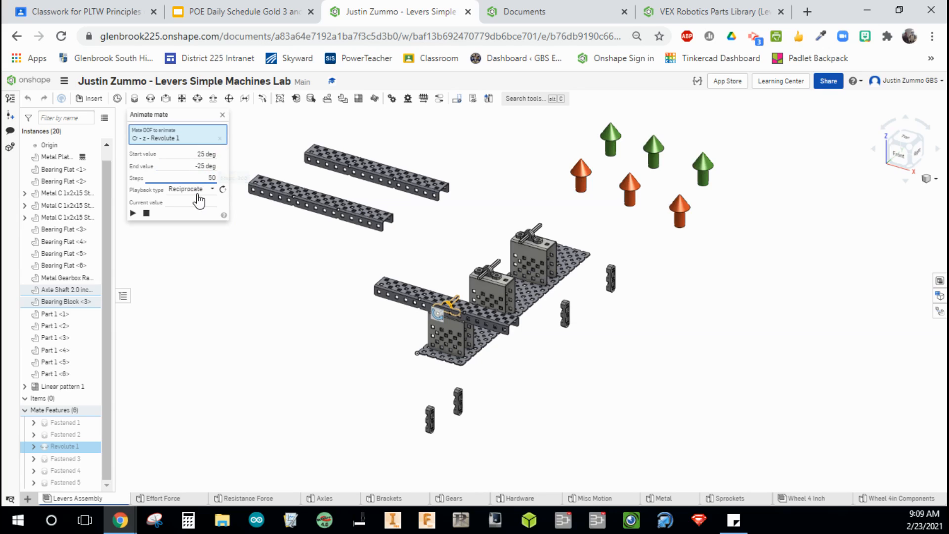
left_click(133, 214)
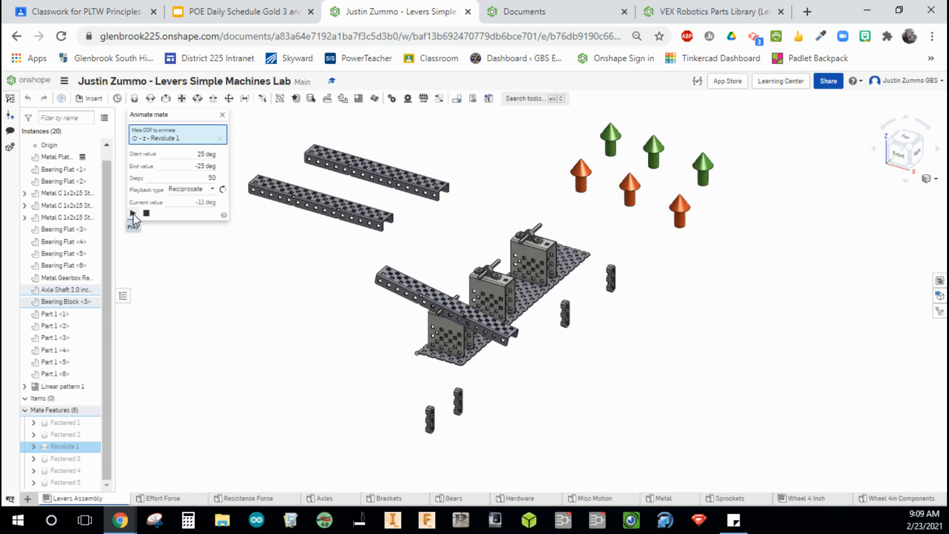
left_click(147, 215)
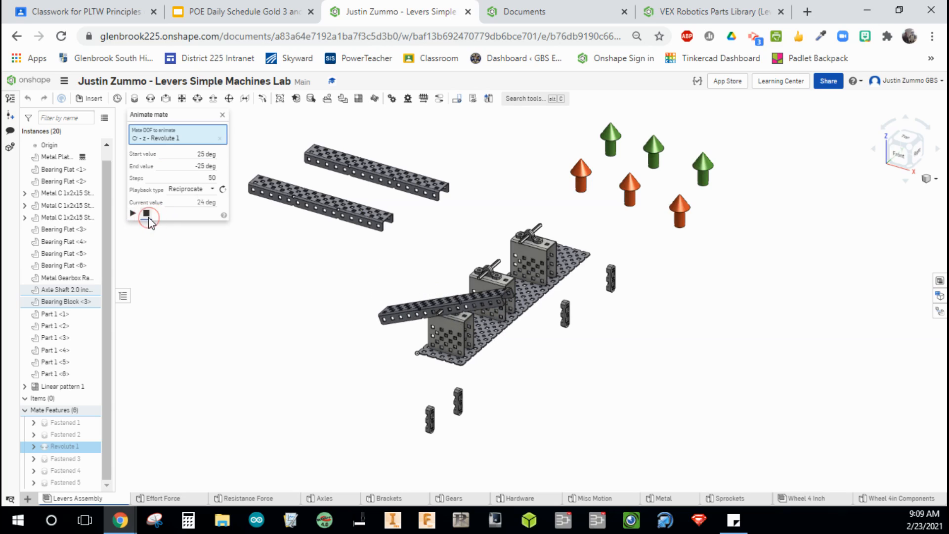
Switch to the completed VEX Robotics Parts Library document and animate its Revolute 1 mate, then orbit to compare.
left_click(714, 13)
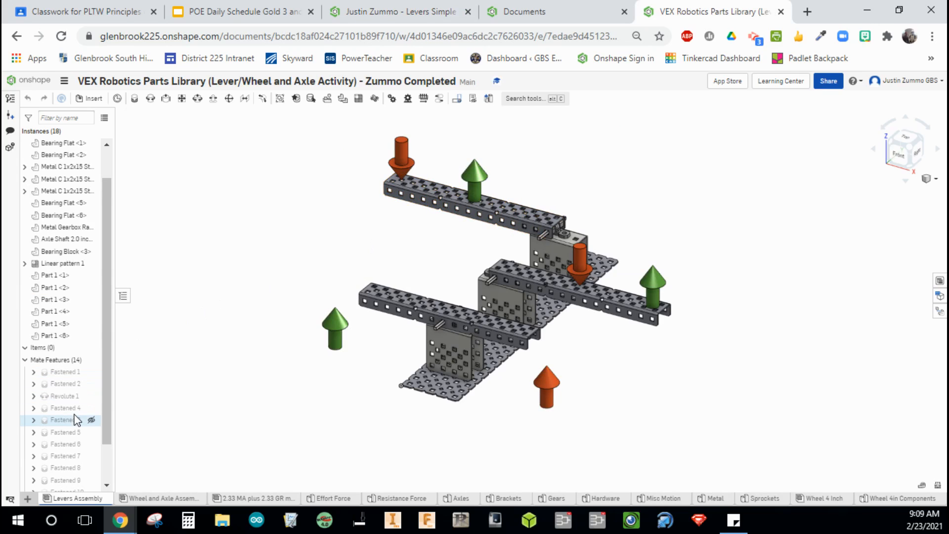
right_click(74, 396)
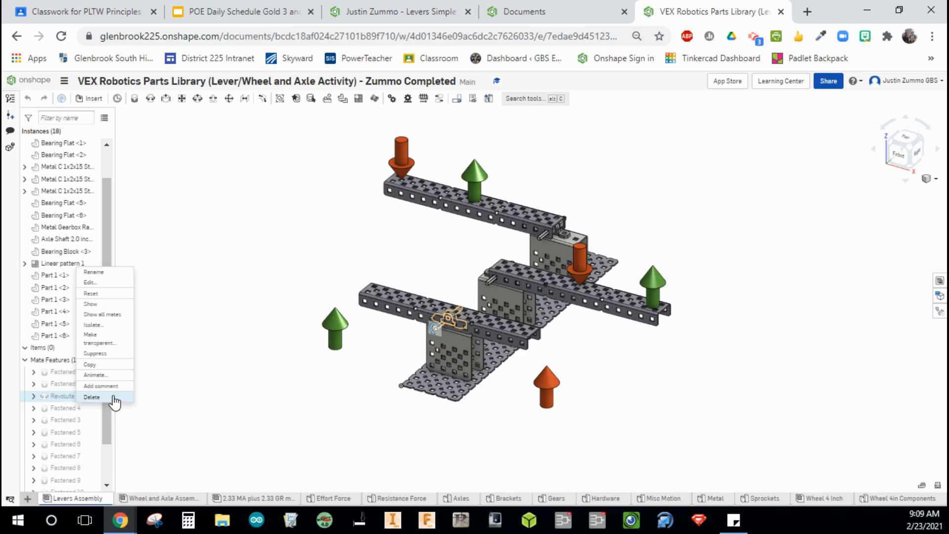
left_click(111, 375)
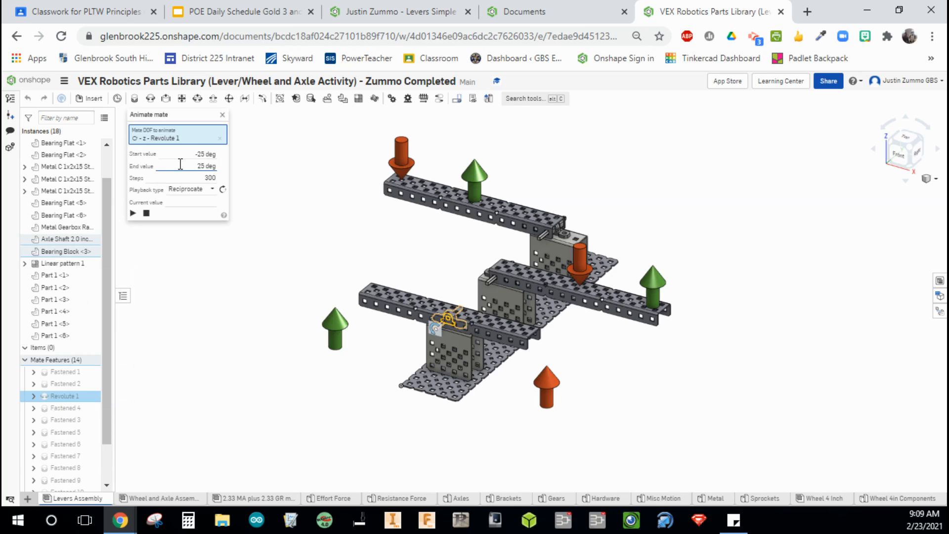
left_click(132, 213)
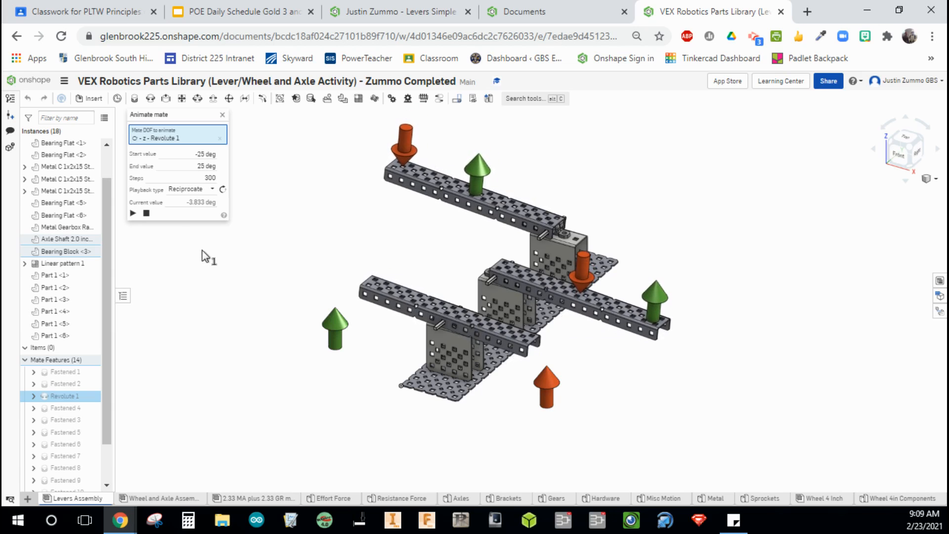
left_click(150, 215)
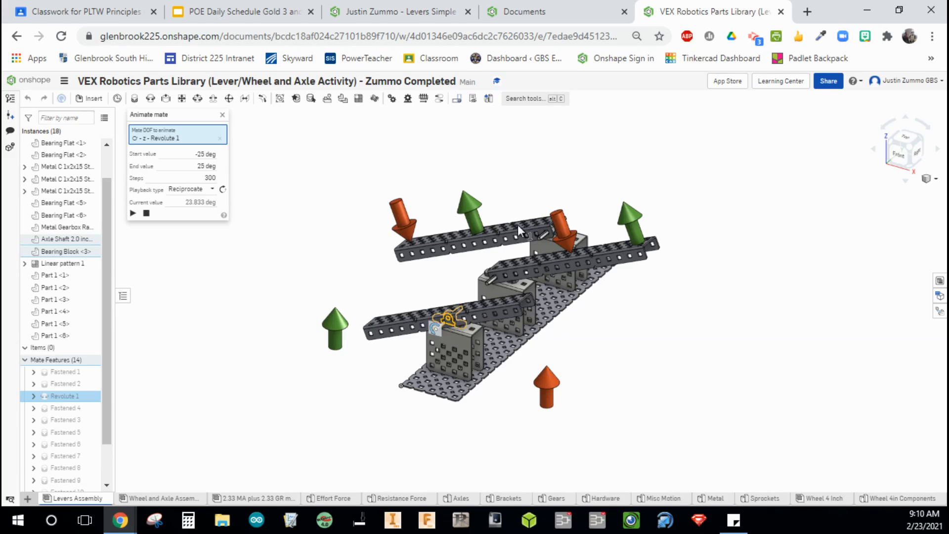
middle_click_drag(605, 344, 626, 356)
mouse_move(626, 357)
right_mouse_down()
mouse_move(647, 373)
mouse_move(595, 357)
mouse_move(639, 361)
mouse_move(630, 340)
mouse_move(632, 352)
right_mouse_up()
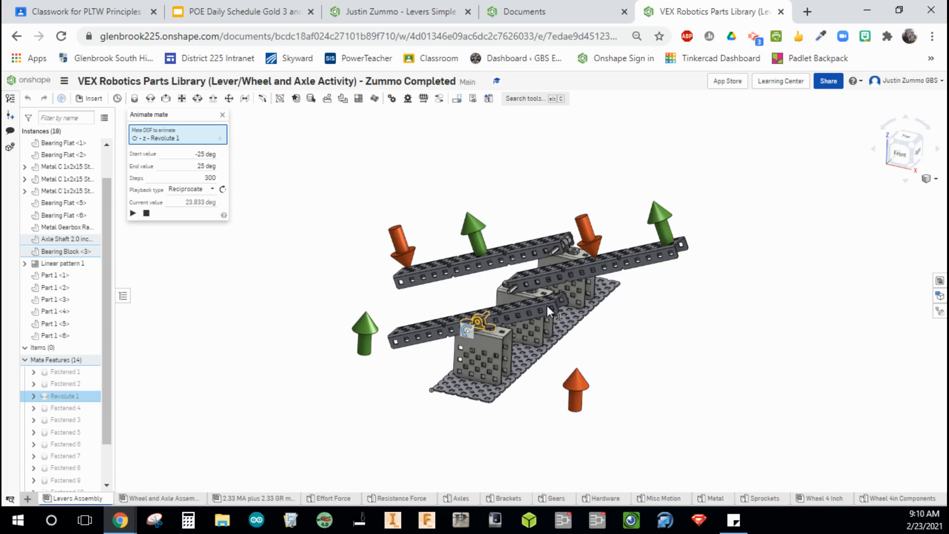